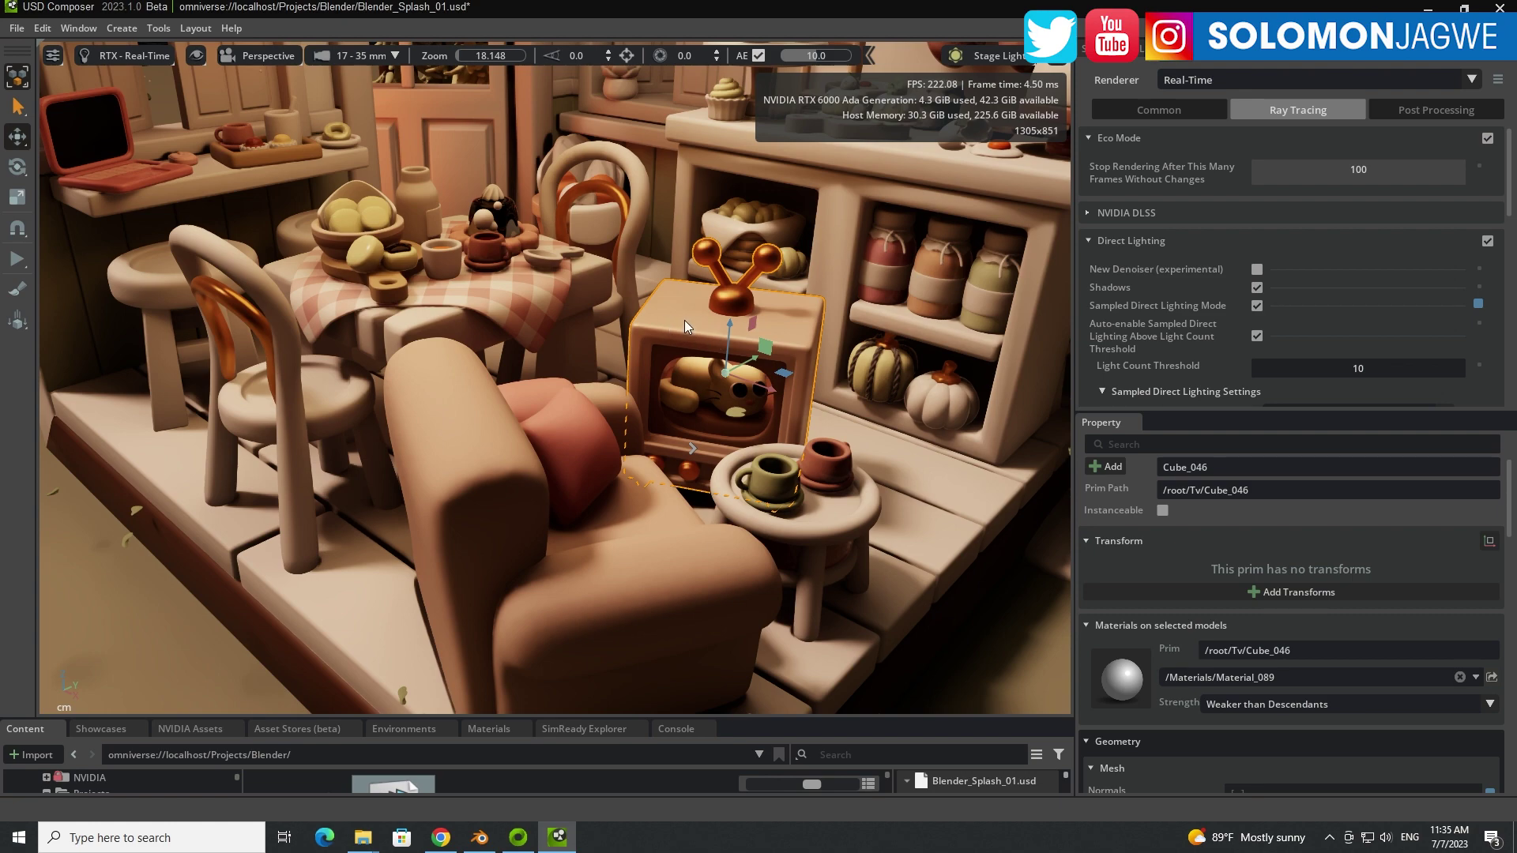
Orbit and zoom the USD Composer kitchen view around the TV and table.
left_click_drag(744, 347, 188, 361, "alt")
left_click_drag(592, 427, 590, 611, "alt")
scroll(474, 409, "up", 5)
scroll(581, 464, "down", 5)
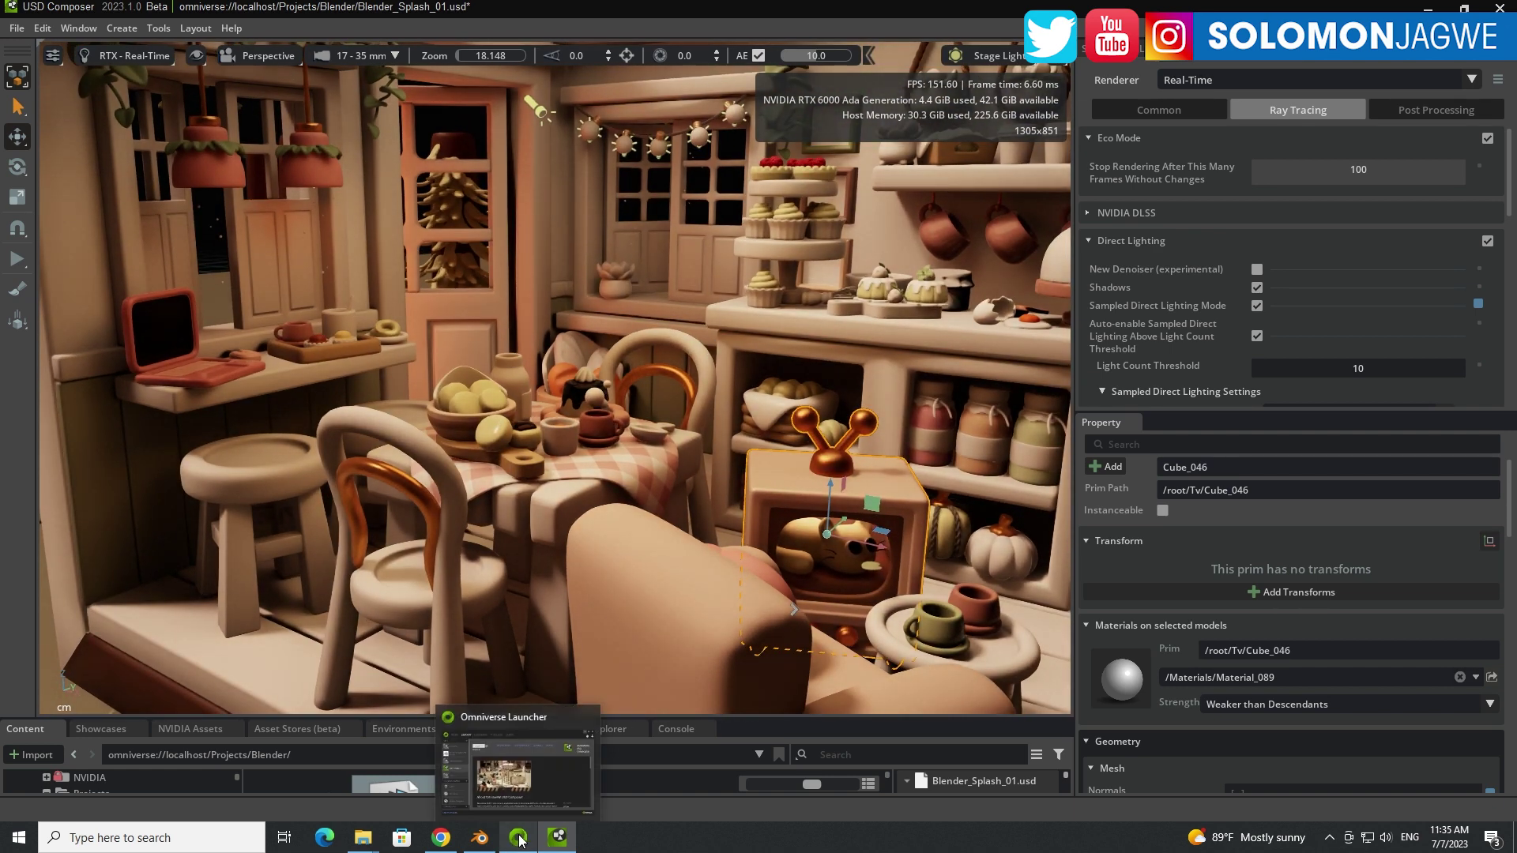
In Blender, change the kitchen splash scene's render engine from Eevee to Cycles.
left_click(480, 838)
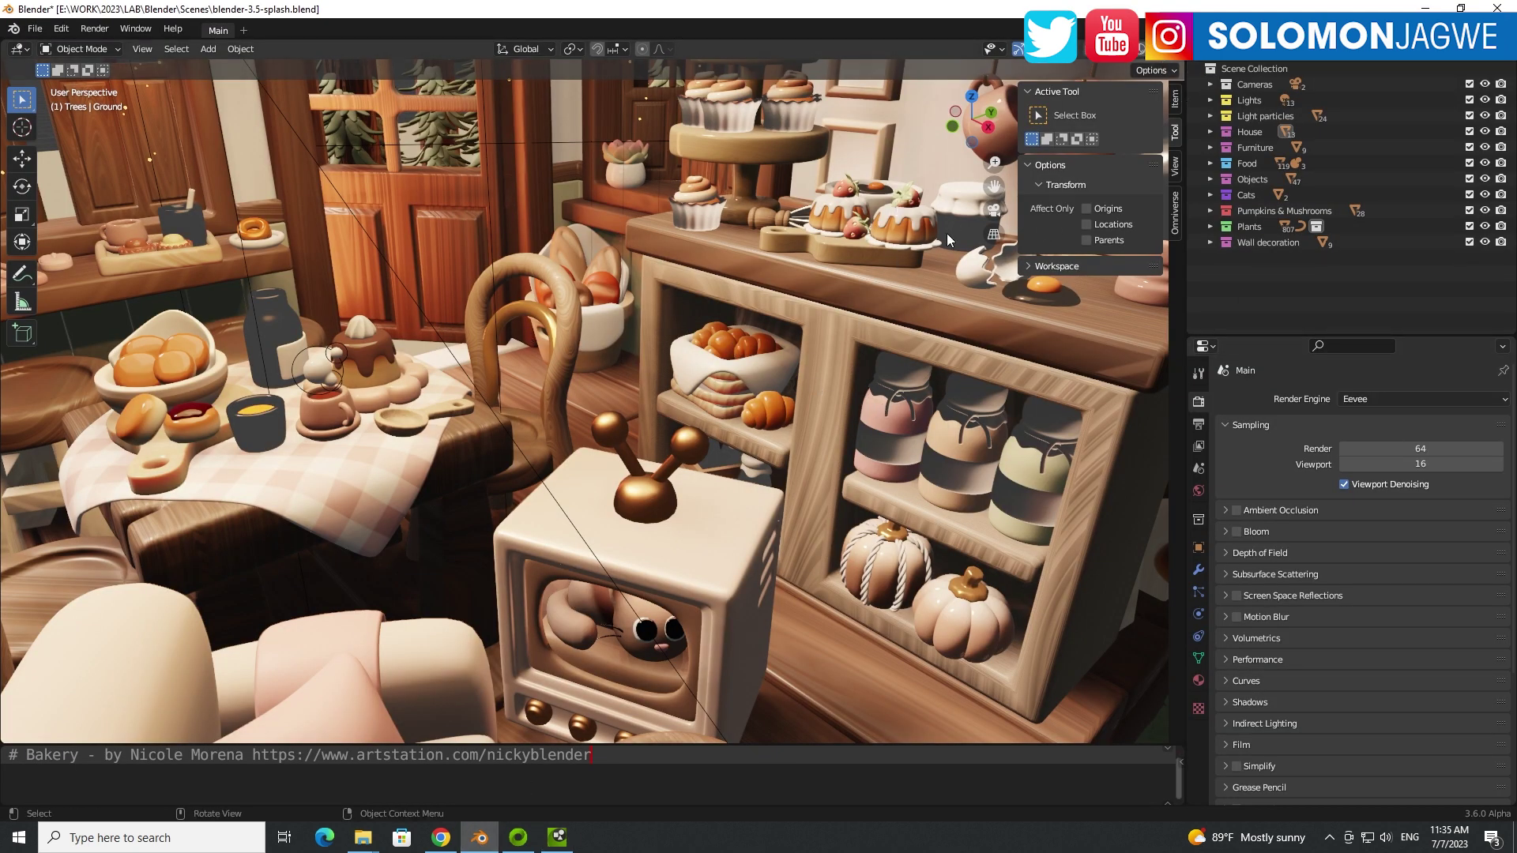
left_click_drag(971, 119, 949, 147)
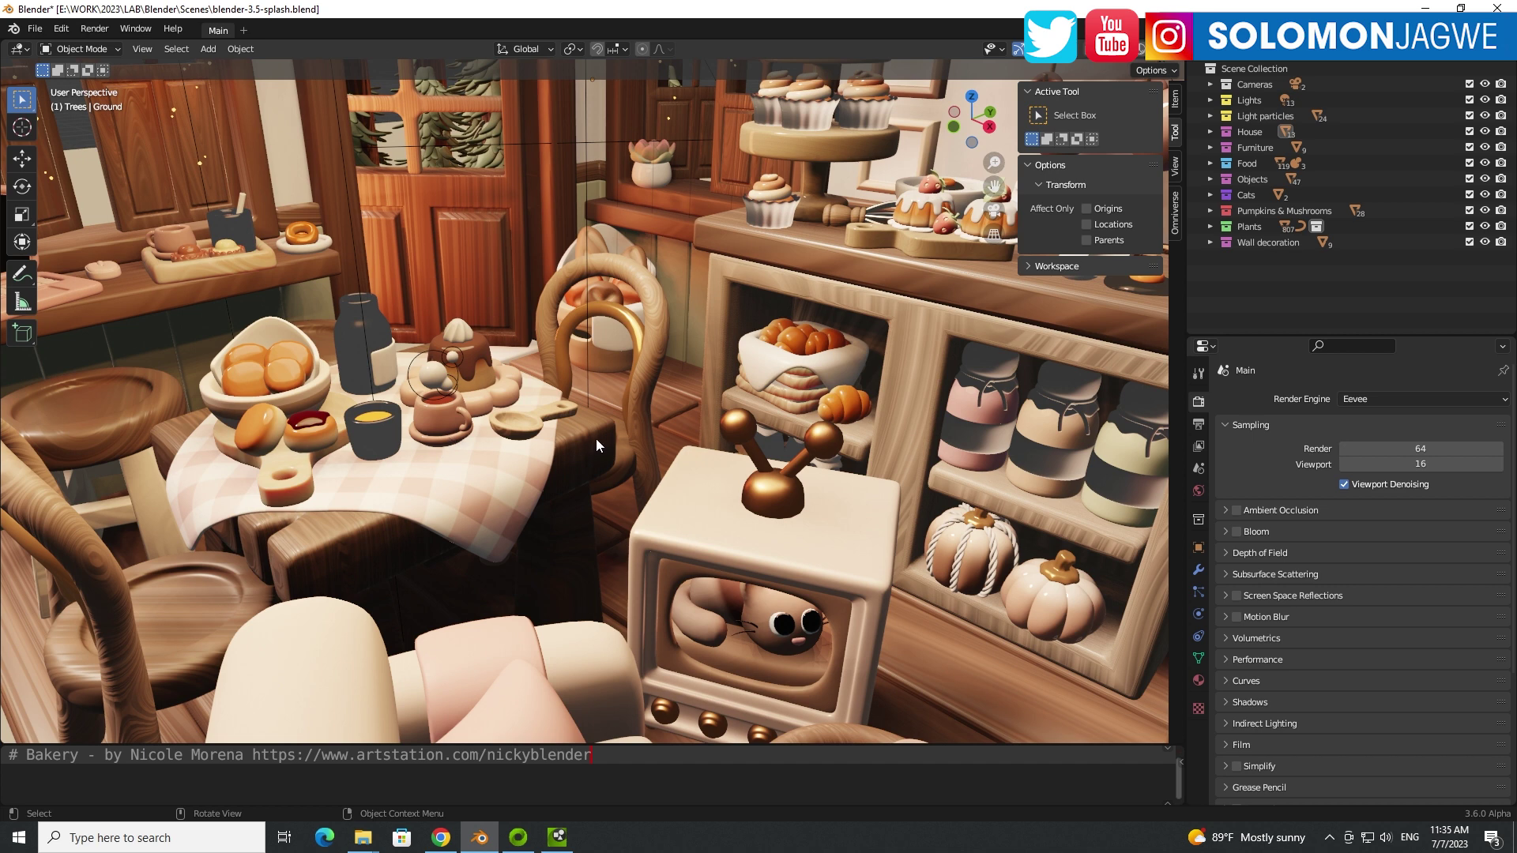
left_click(1354, 400)
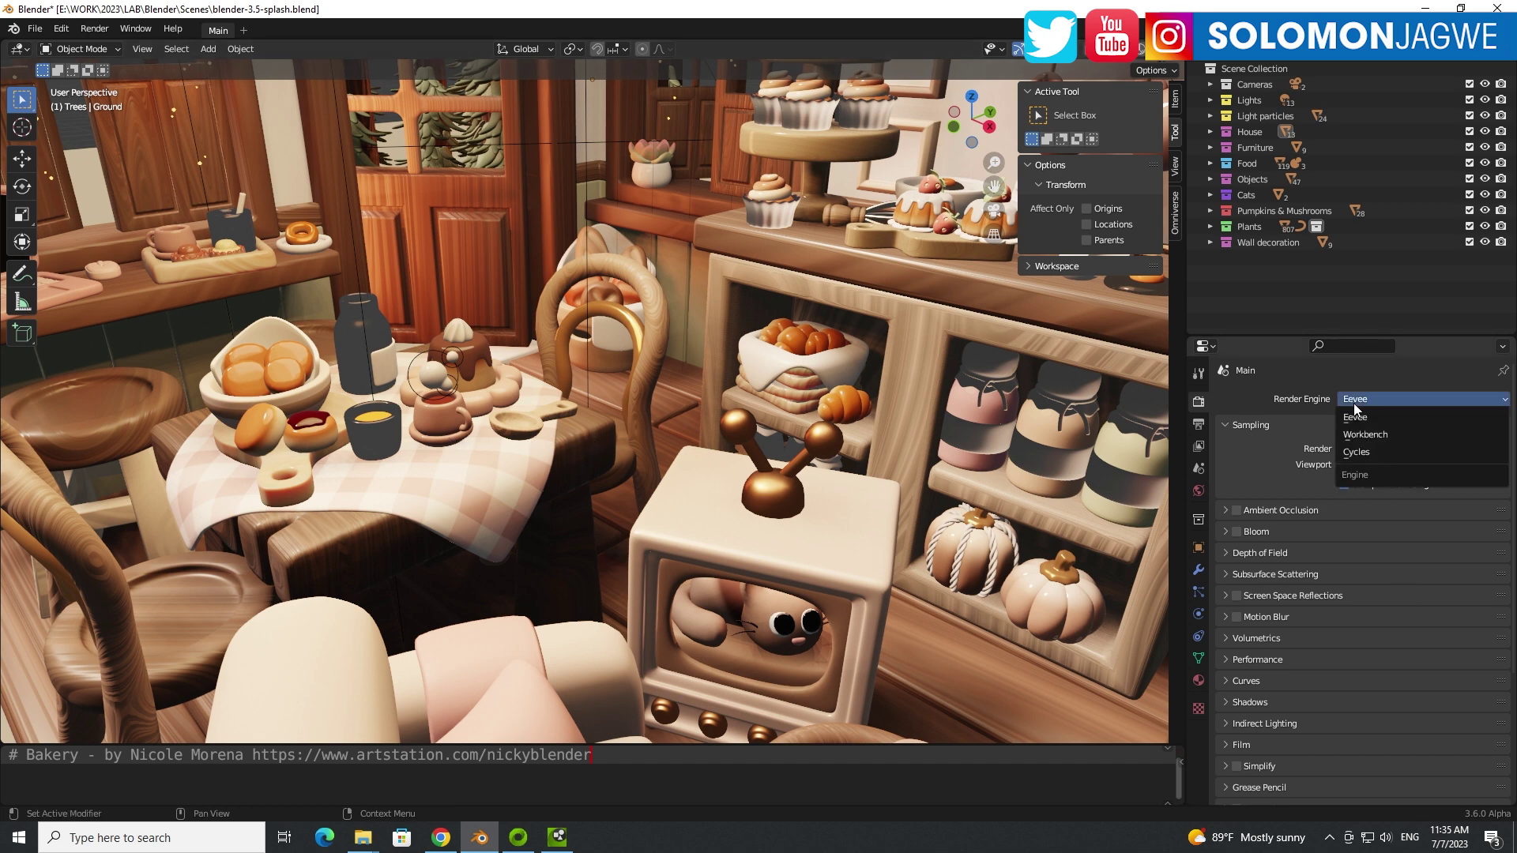
left_click(1356, 453)
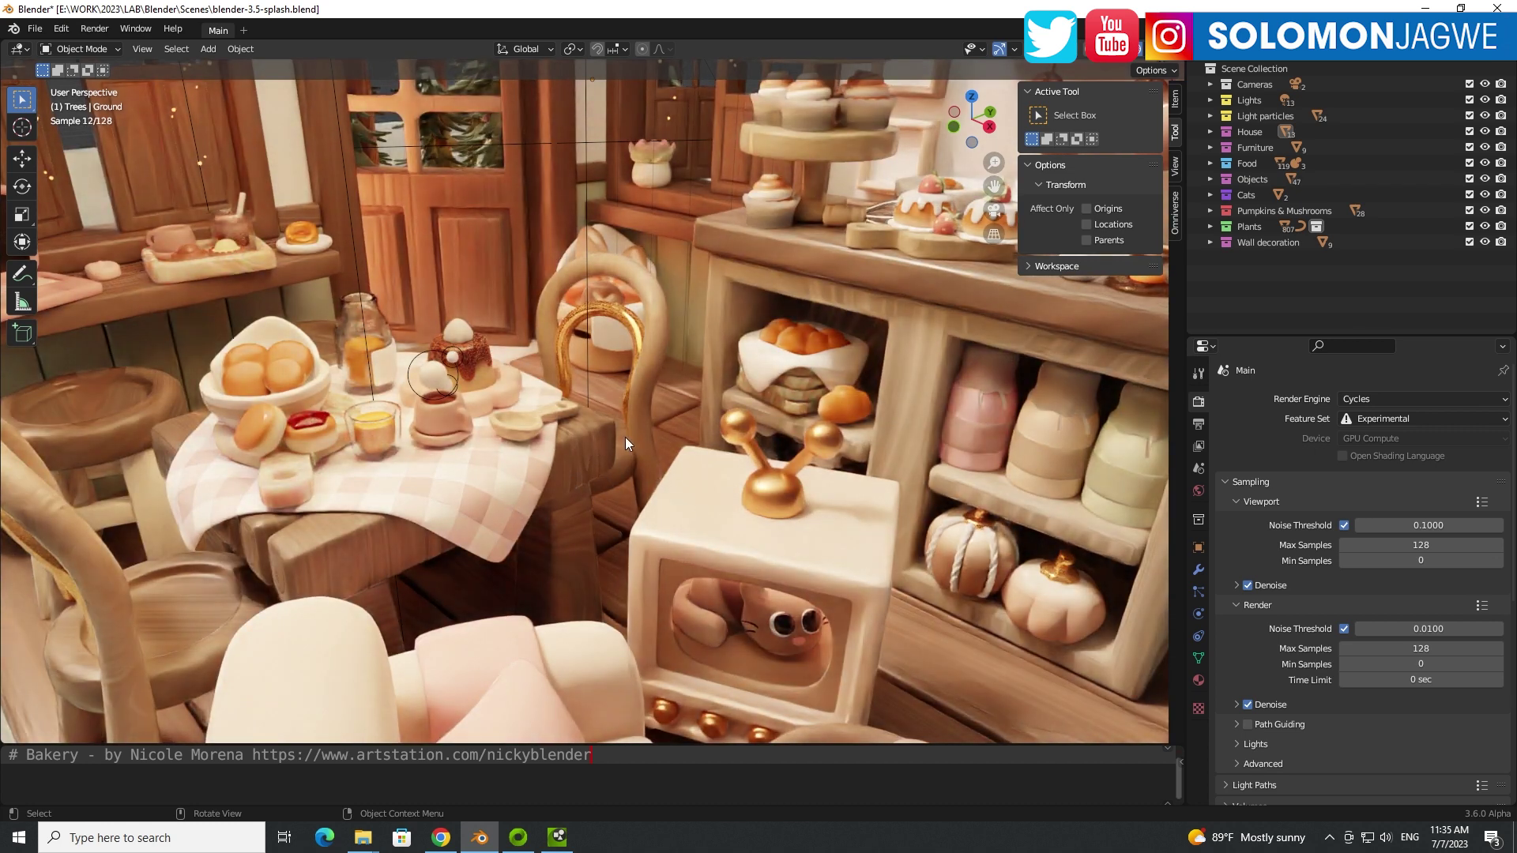
left_click_drag(970, 125, 921, 188)
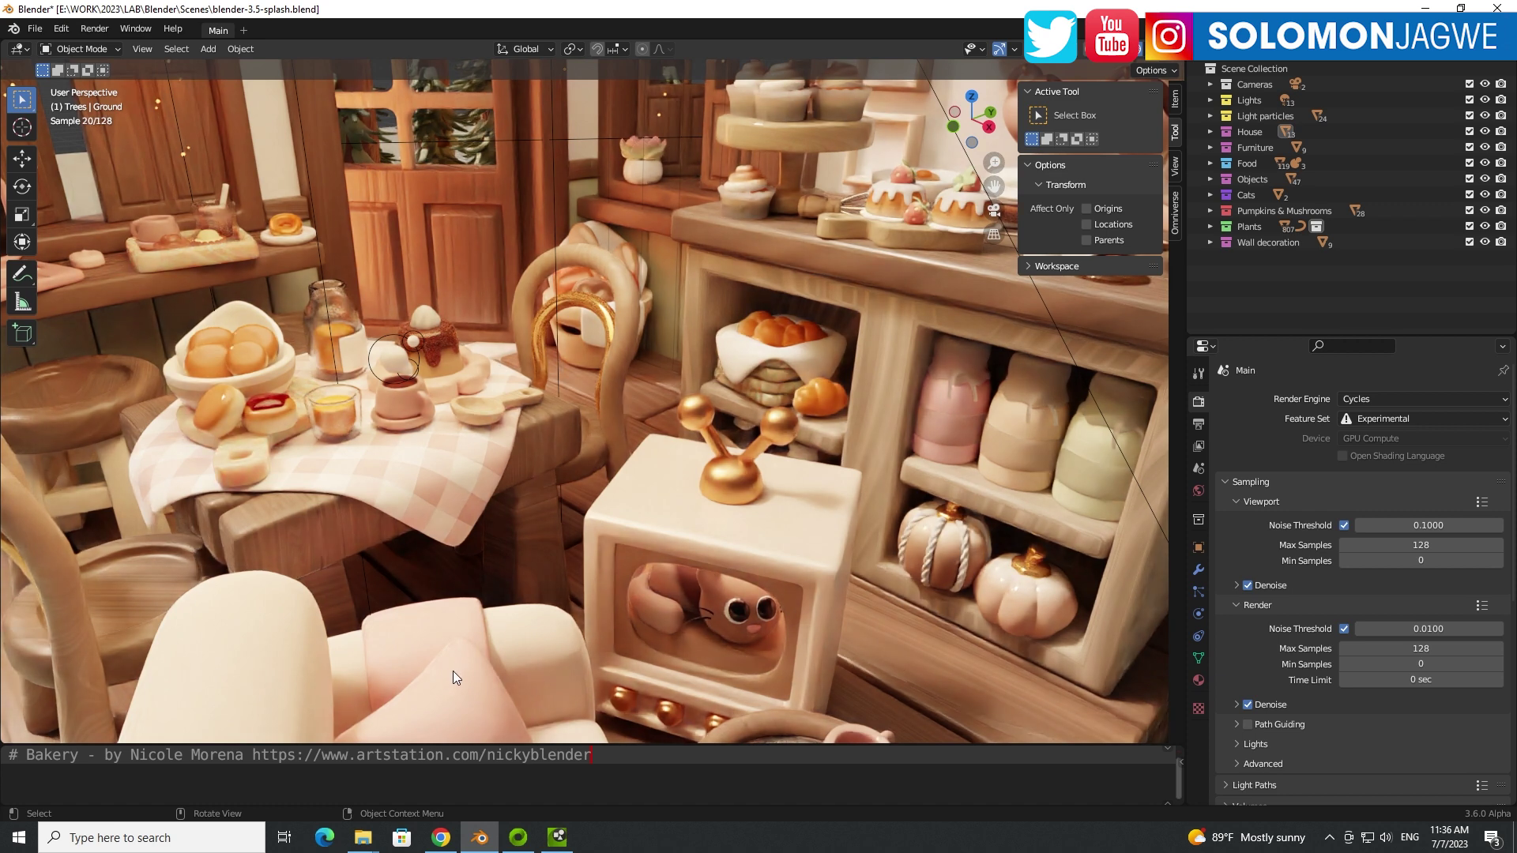
left_click(557, 839)
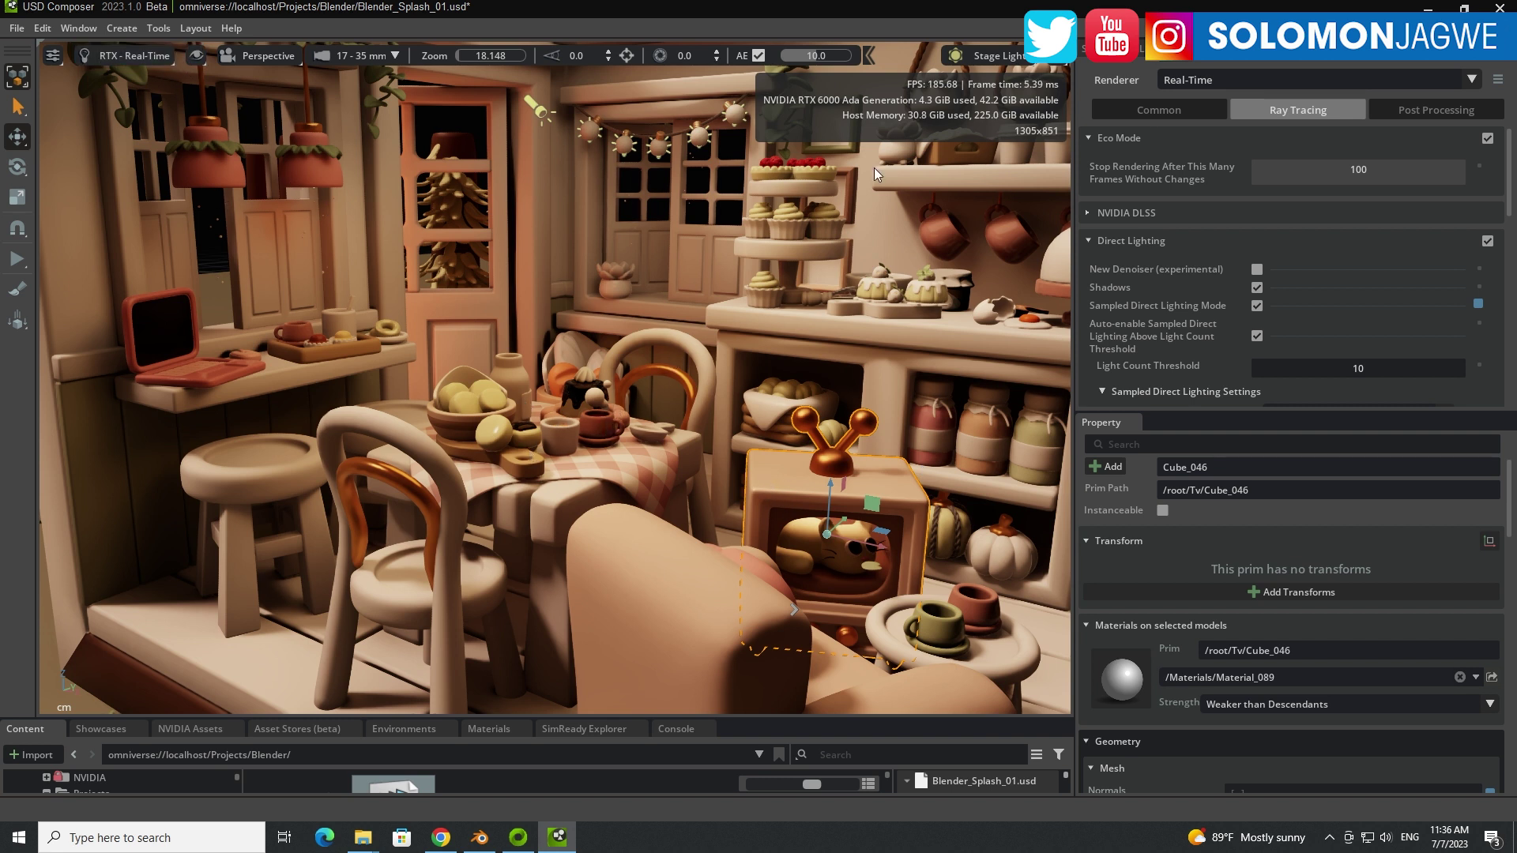
Switch the viewport renderer to RTX - Interactive (Path Tracing).
left_click_drag(724, 358, 626, 383, "alt")
left_click(131, 60)
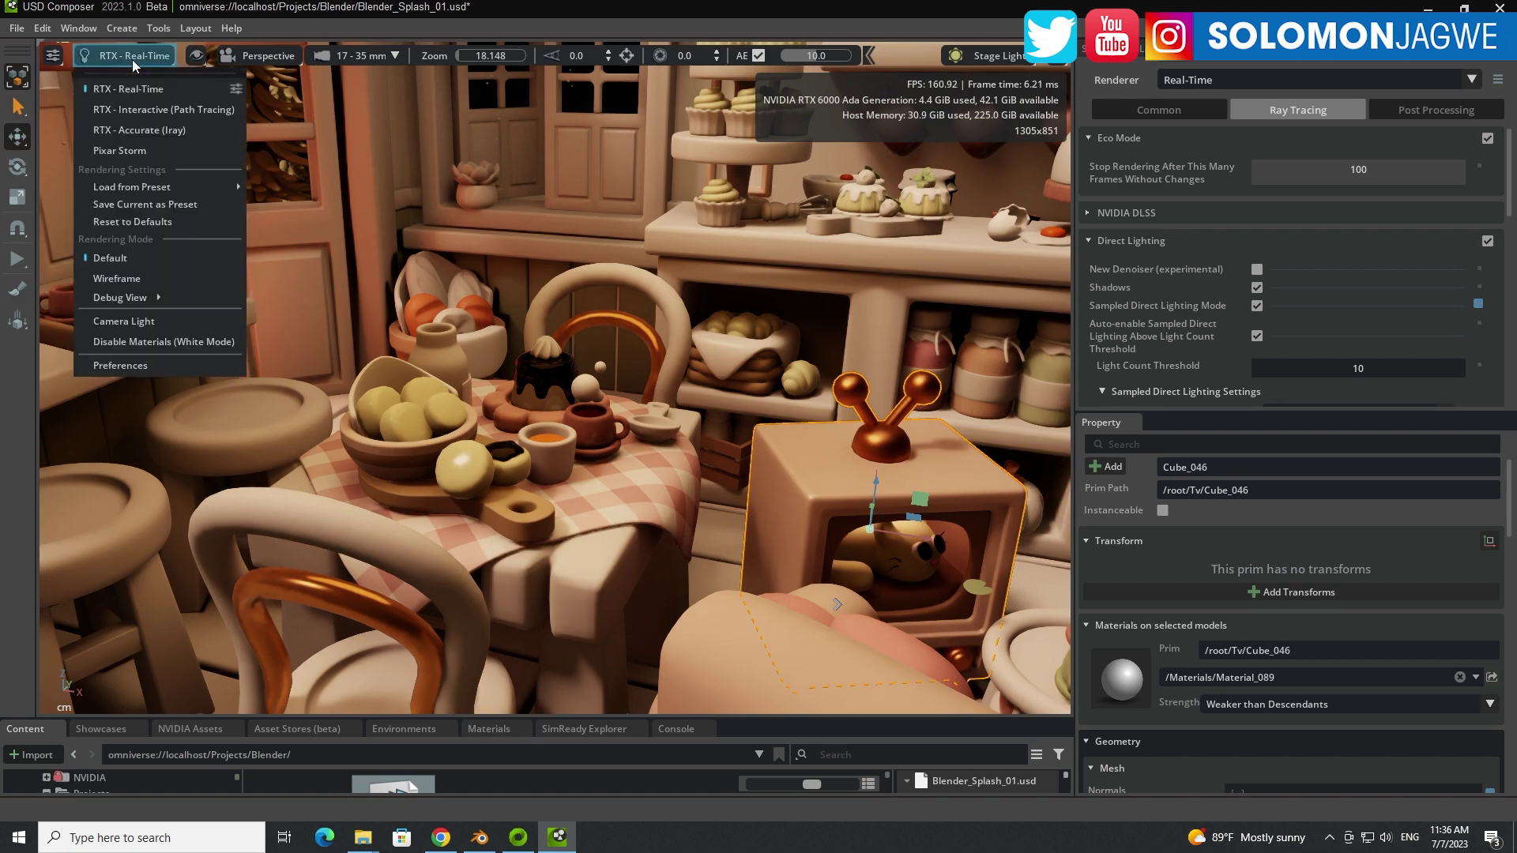
left_click(144, 109)
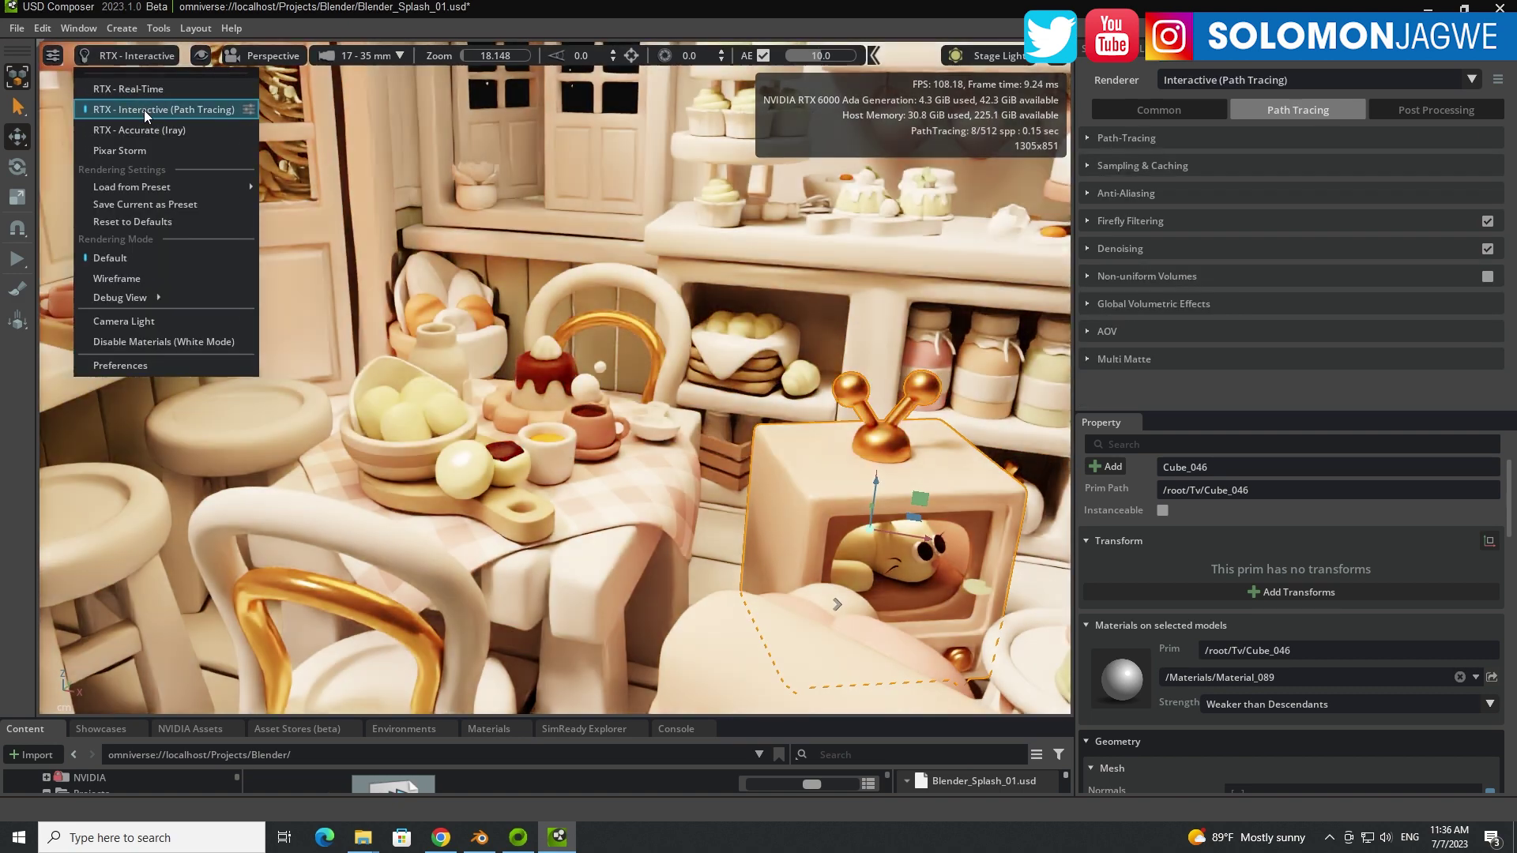
left_click(761, 357)
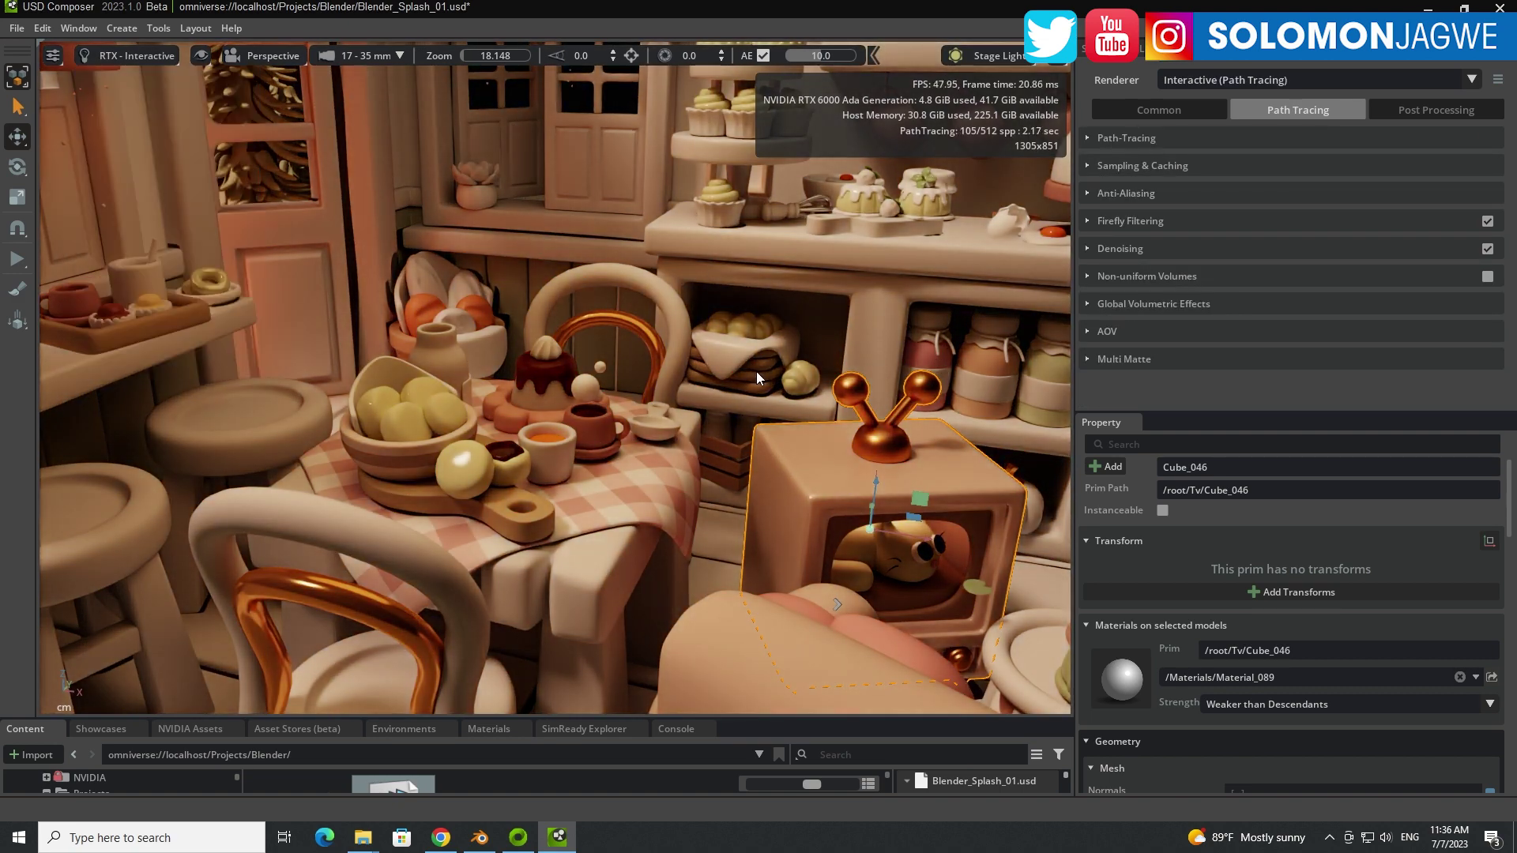
Select the glass of orange drink and orbit and zoom around it to inspect it.
left_click(759, 372)
left_click(556, 453)
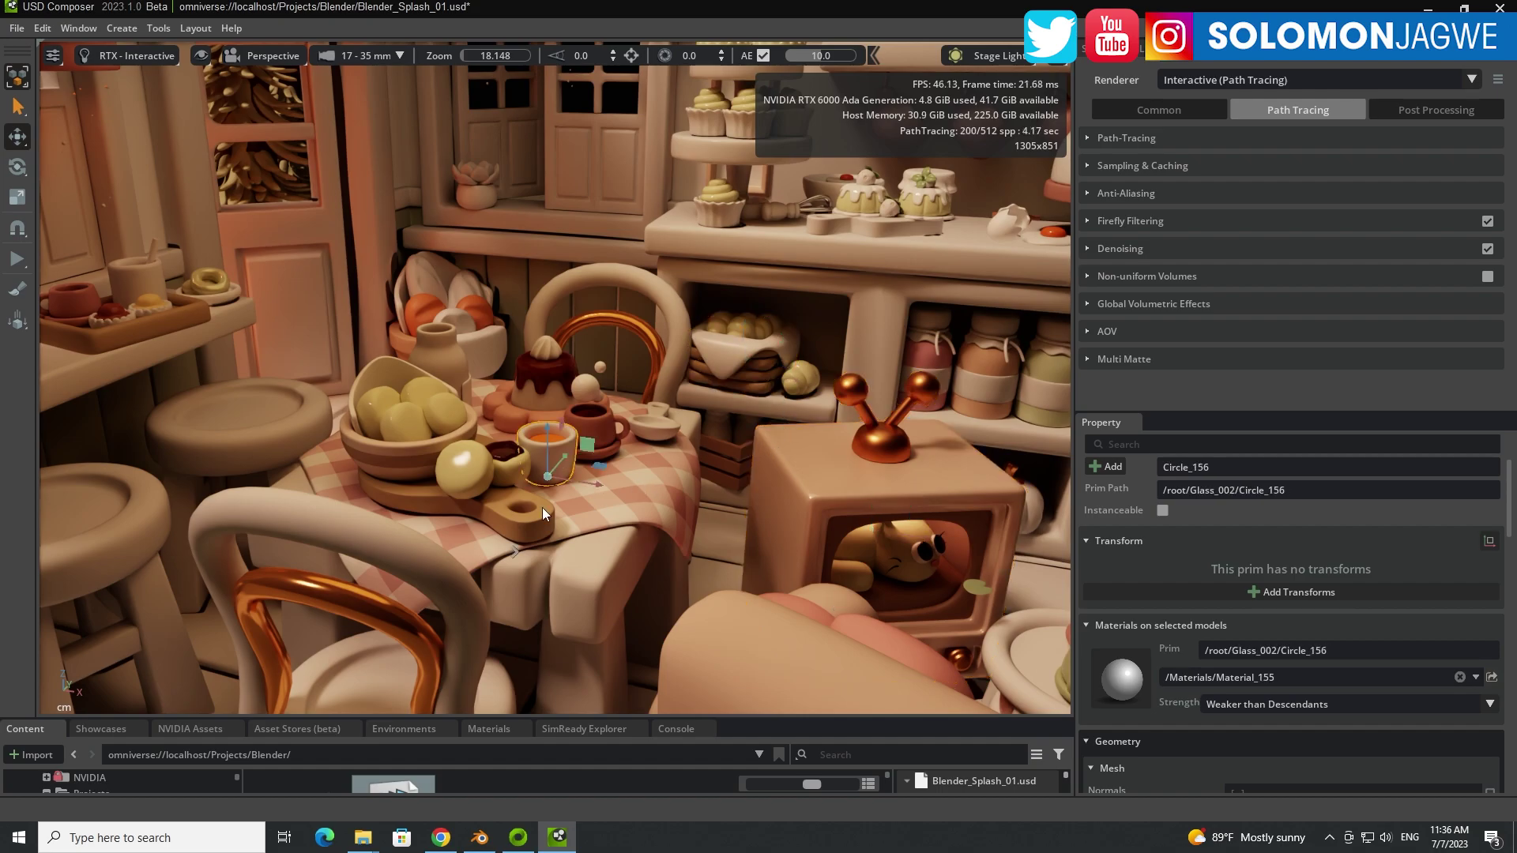
left_click_drag(539, 505, 657, 471, "alt")
scroll(657, 471, "up", 8)
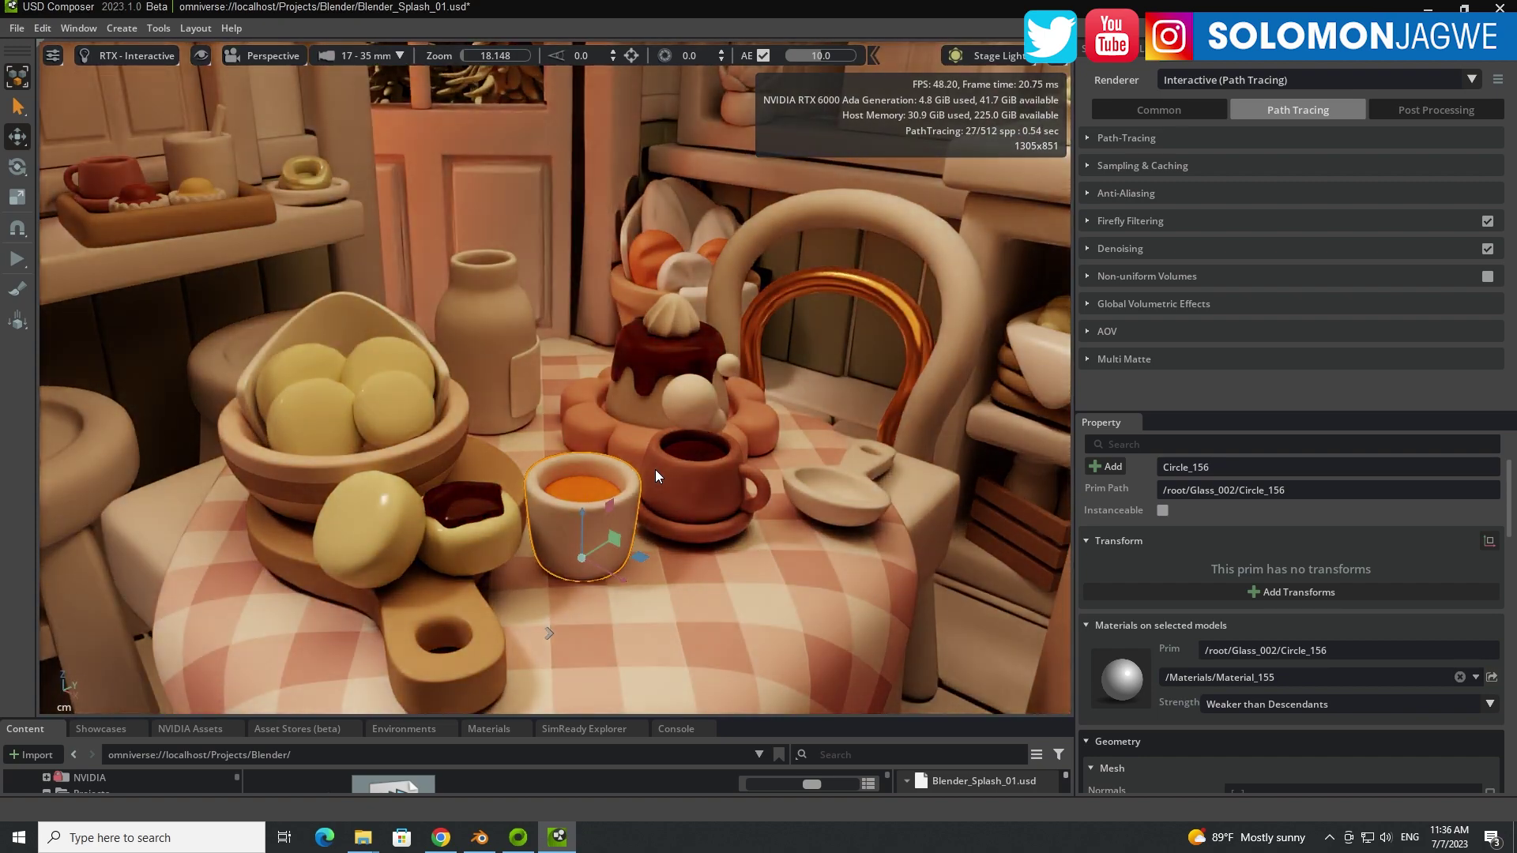
scroll(655, 476, "up", 8)
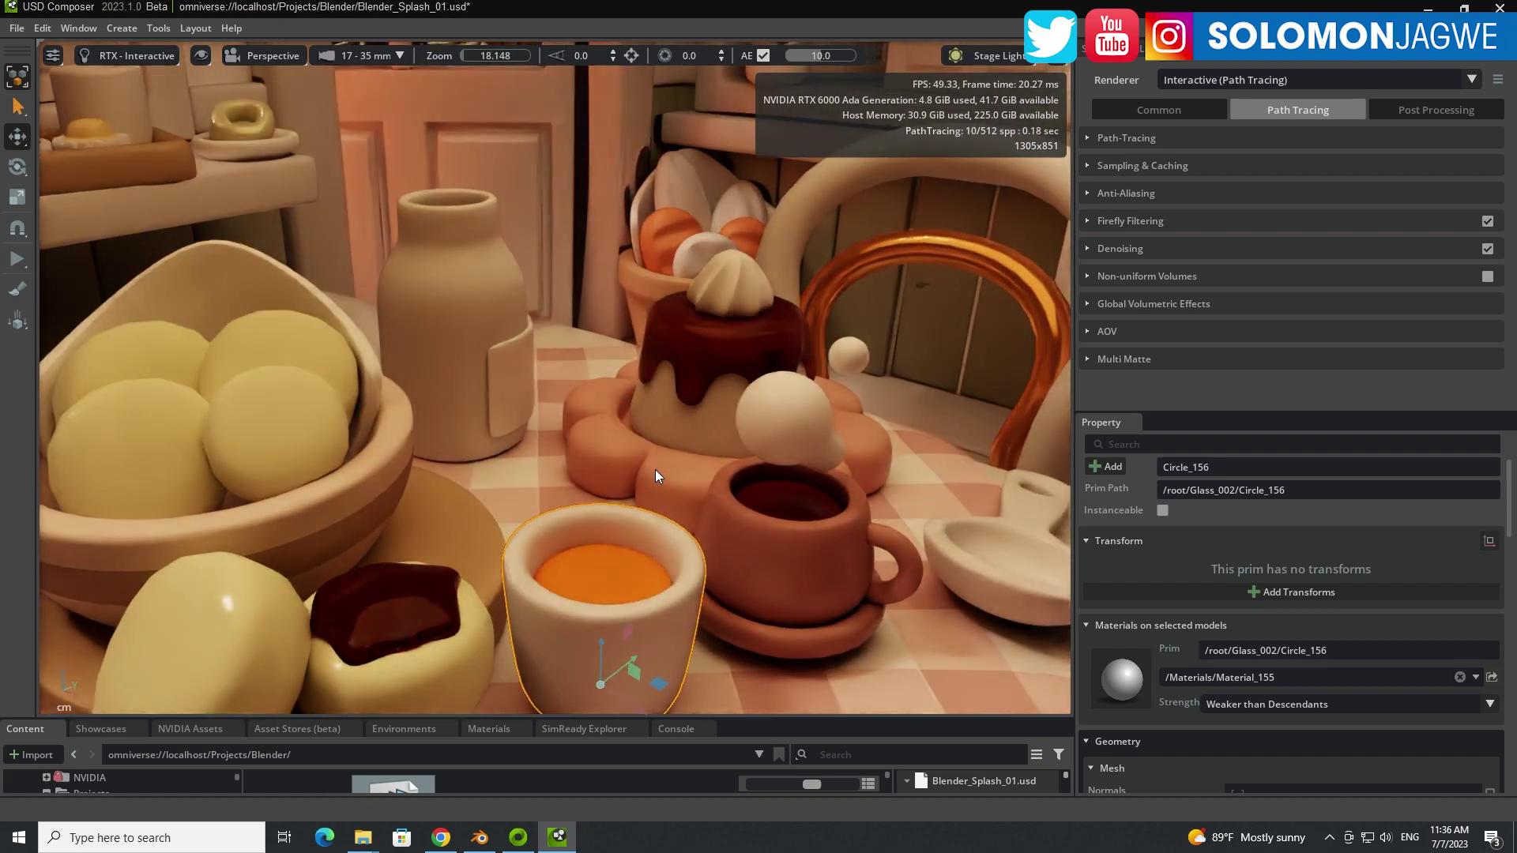
scroll(680, 522, "down", 15)
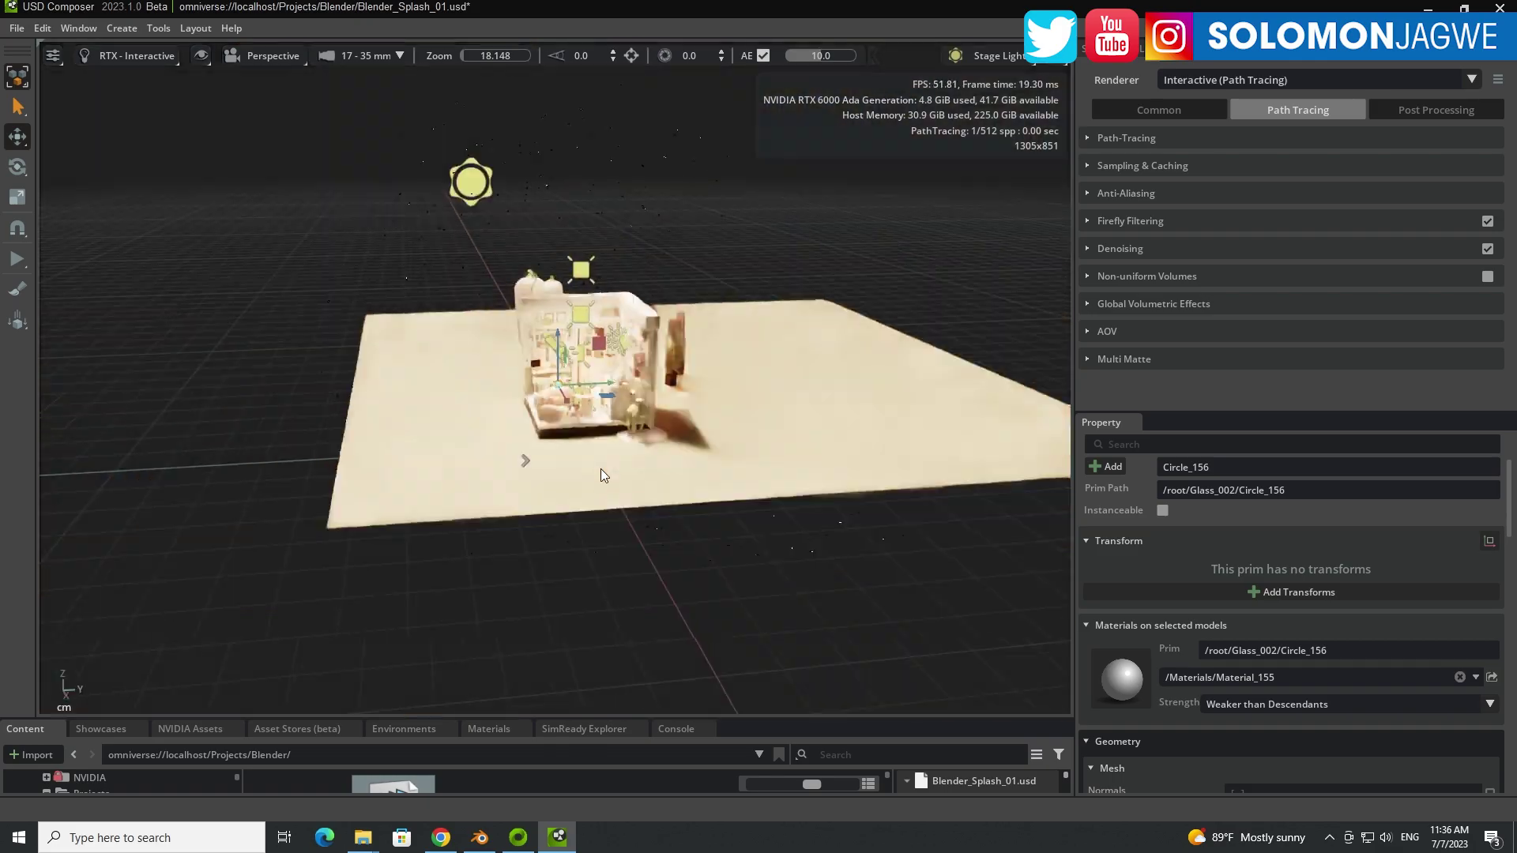
scroll(601, 468, "down", 3)
scroll(603, 467, "up", 12)
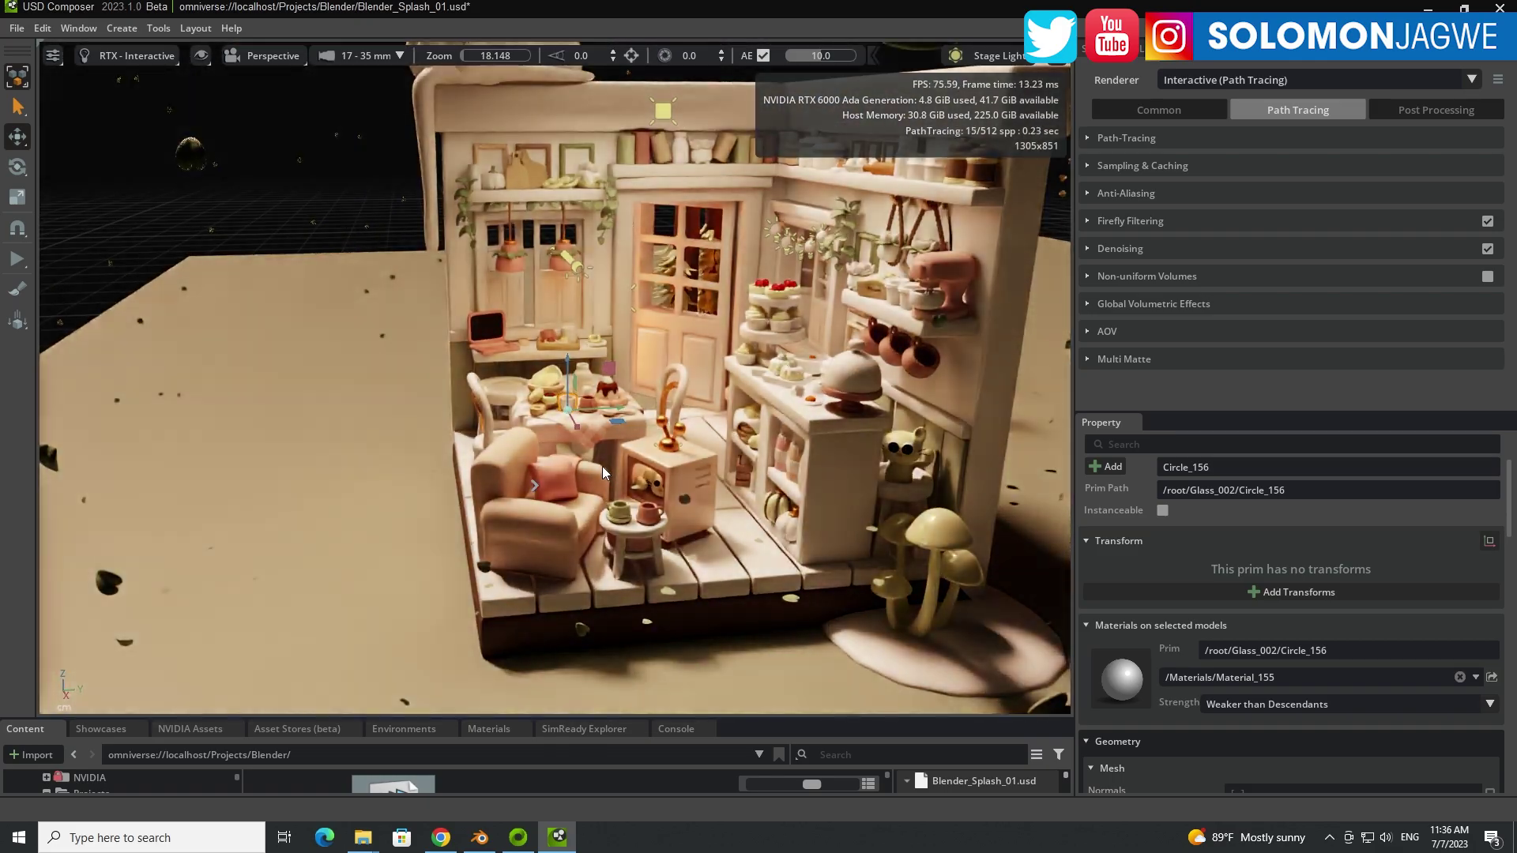
left_click_drag(602, 466, 566, 468, "alt")
scroll(558, 467, "up", 8)
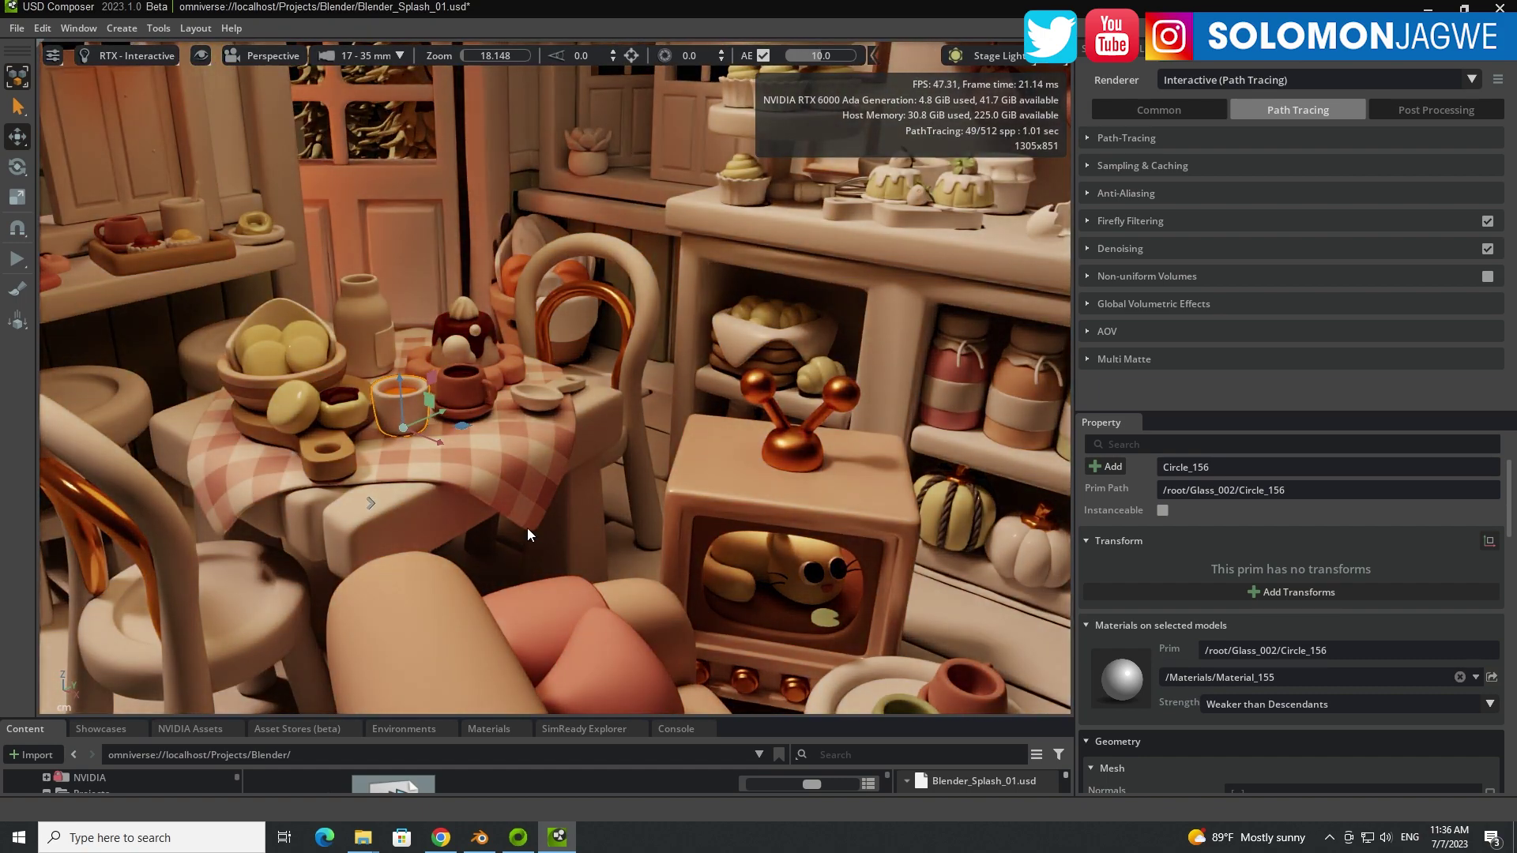
Bring up blender.org's Demo Files page in Chrome at Blender 3.5 – Cozy Kitchen under Blender Splash Artwork.
left_click(441, 837)
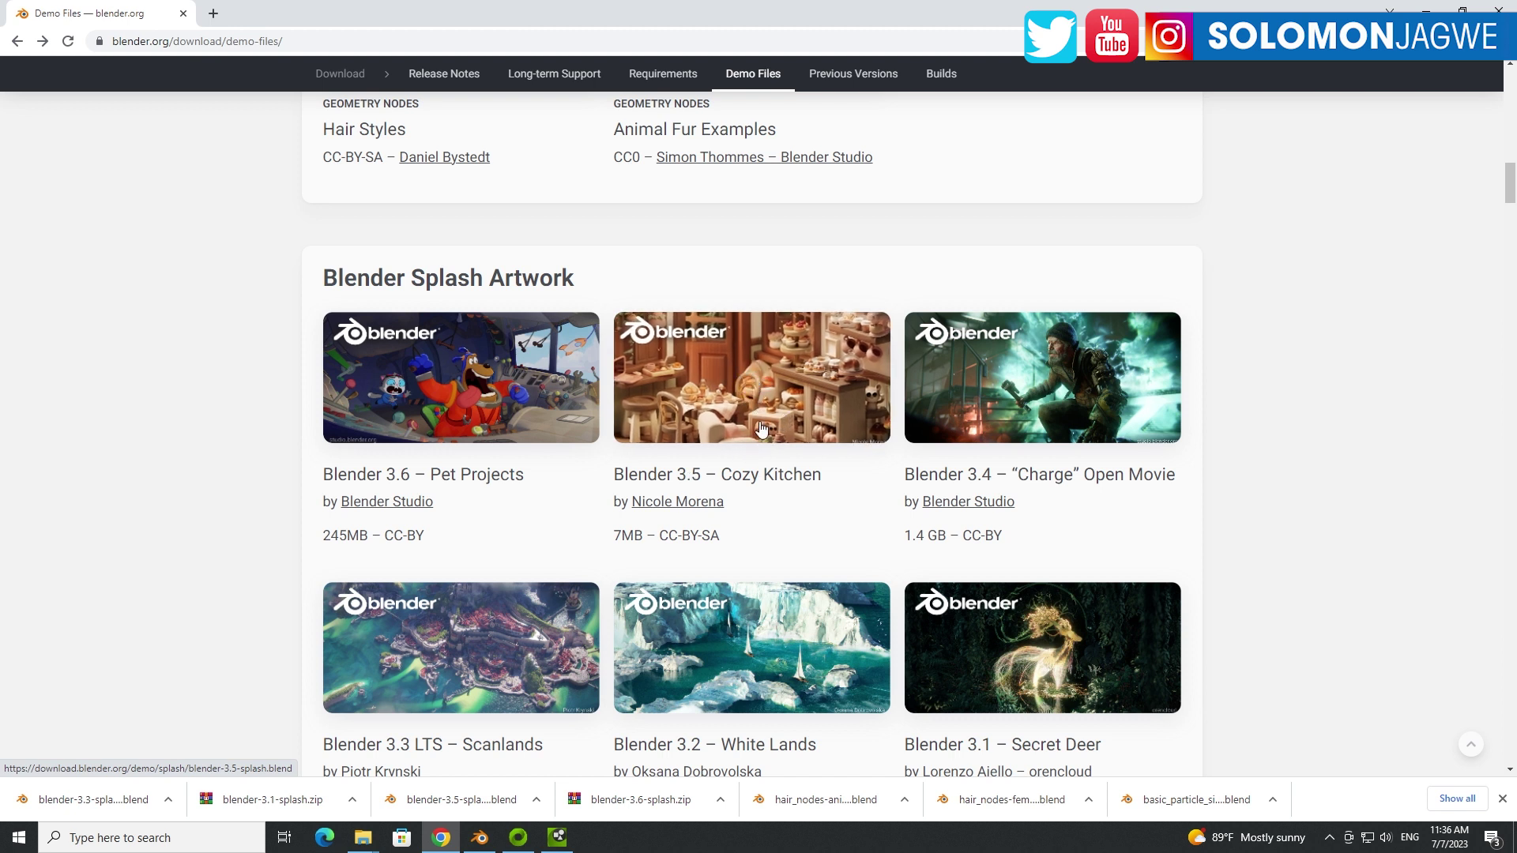
scroll(757, 439, "up", 1)
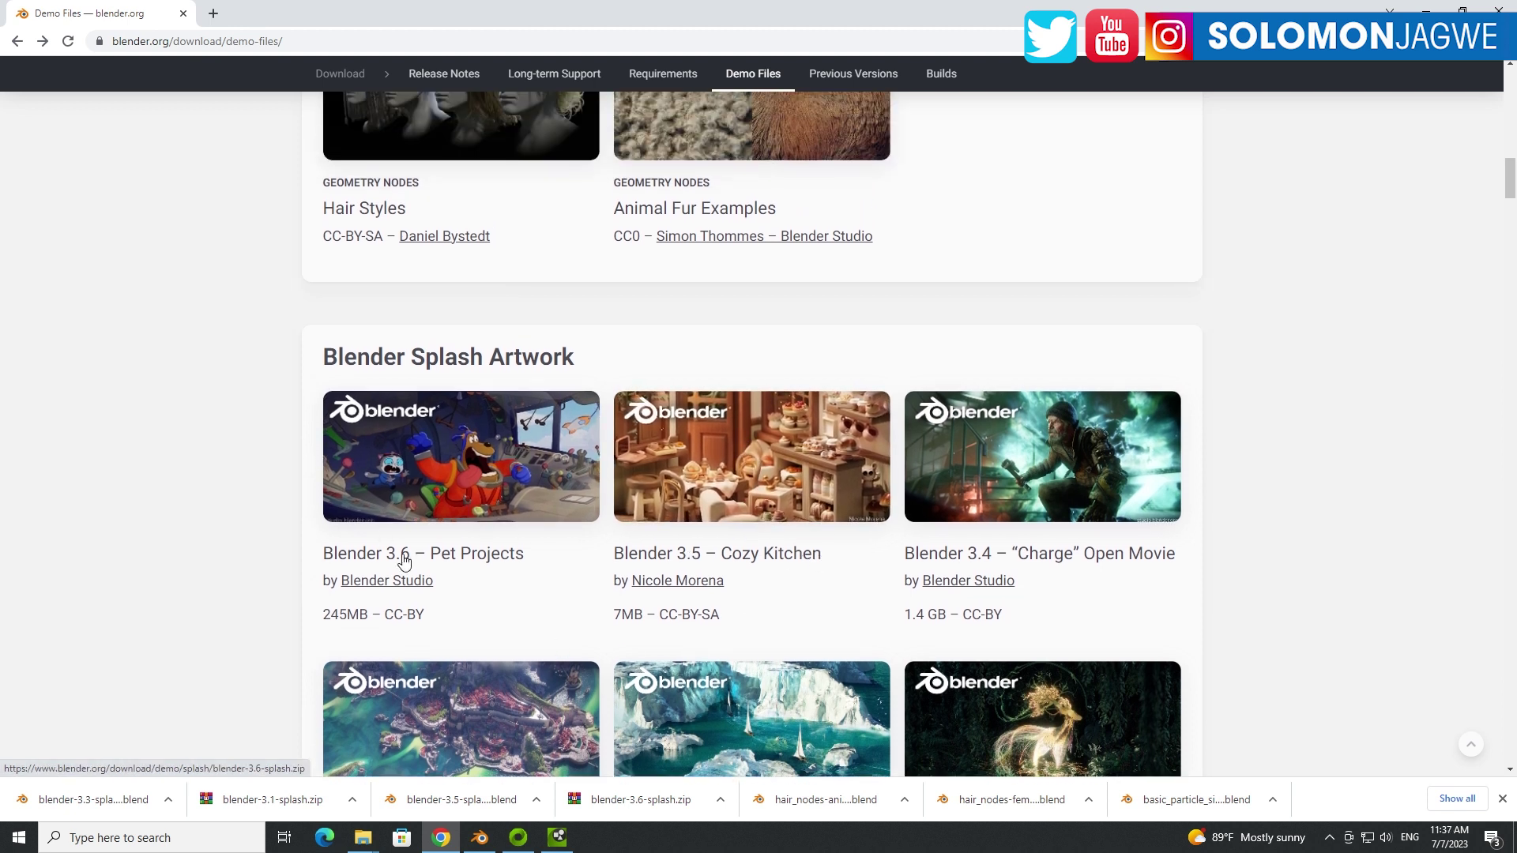
scroll(852, 558, "up", 1)
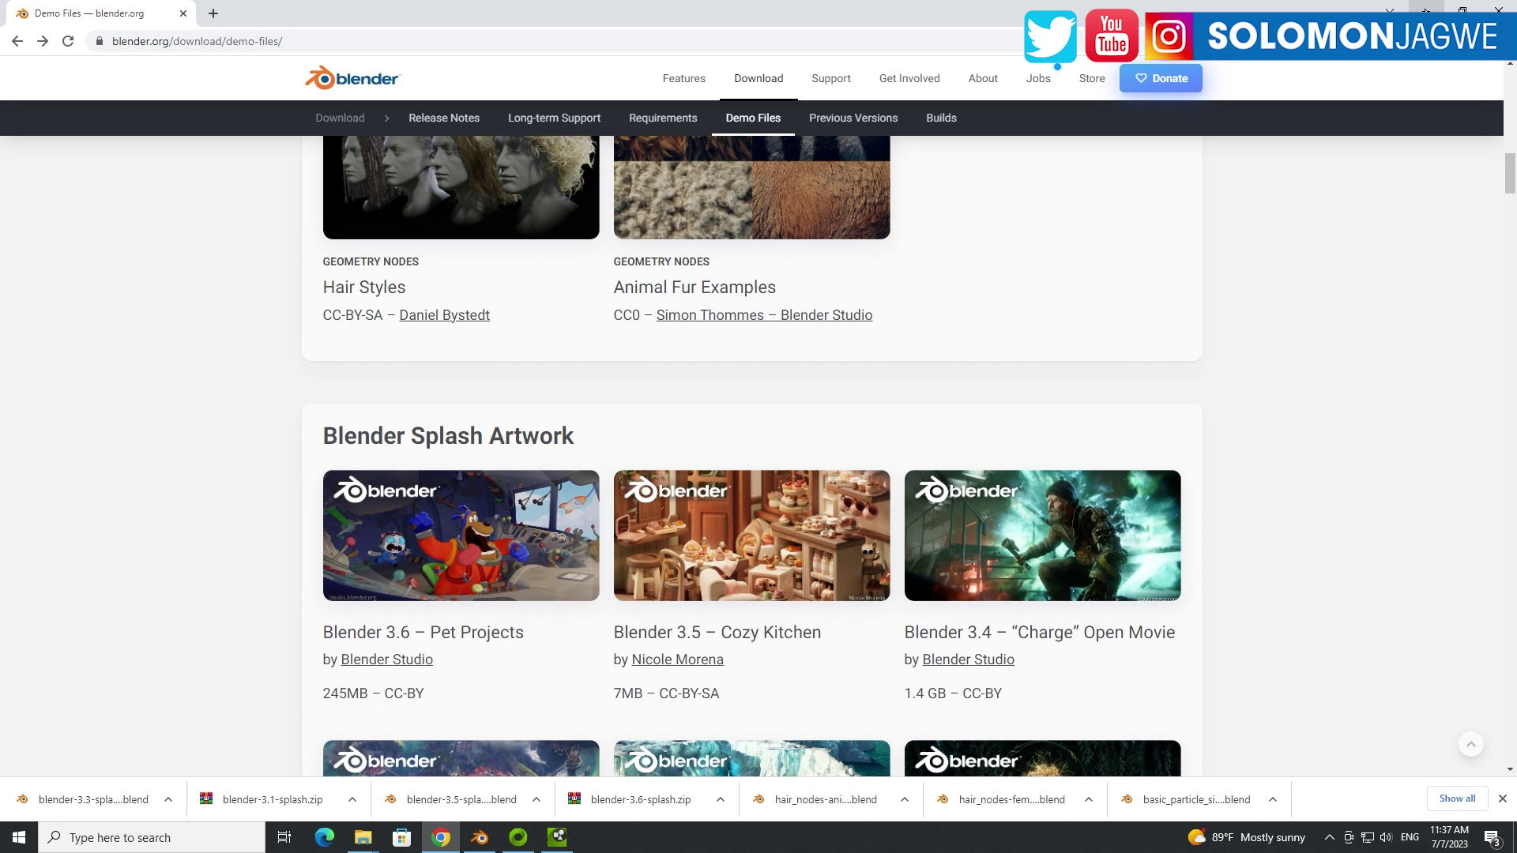
Maximize the Omniverse Launcher and browse Exchange's APPS and CONNECTORS listings.
left_click(526, 847)
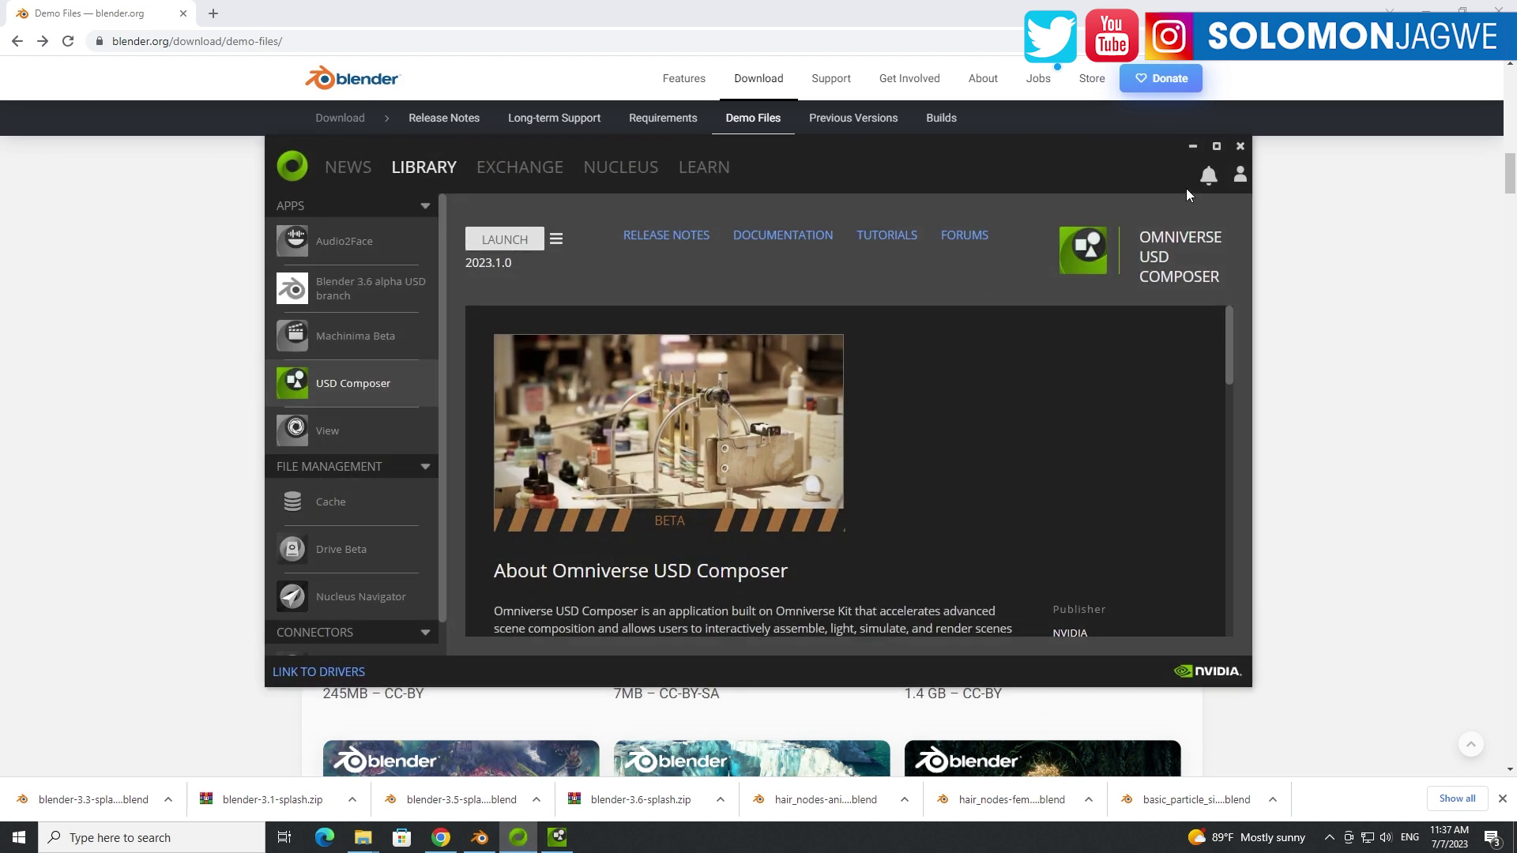
left_click(1217, 146)
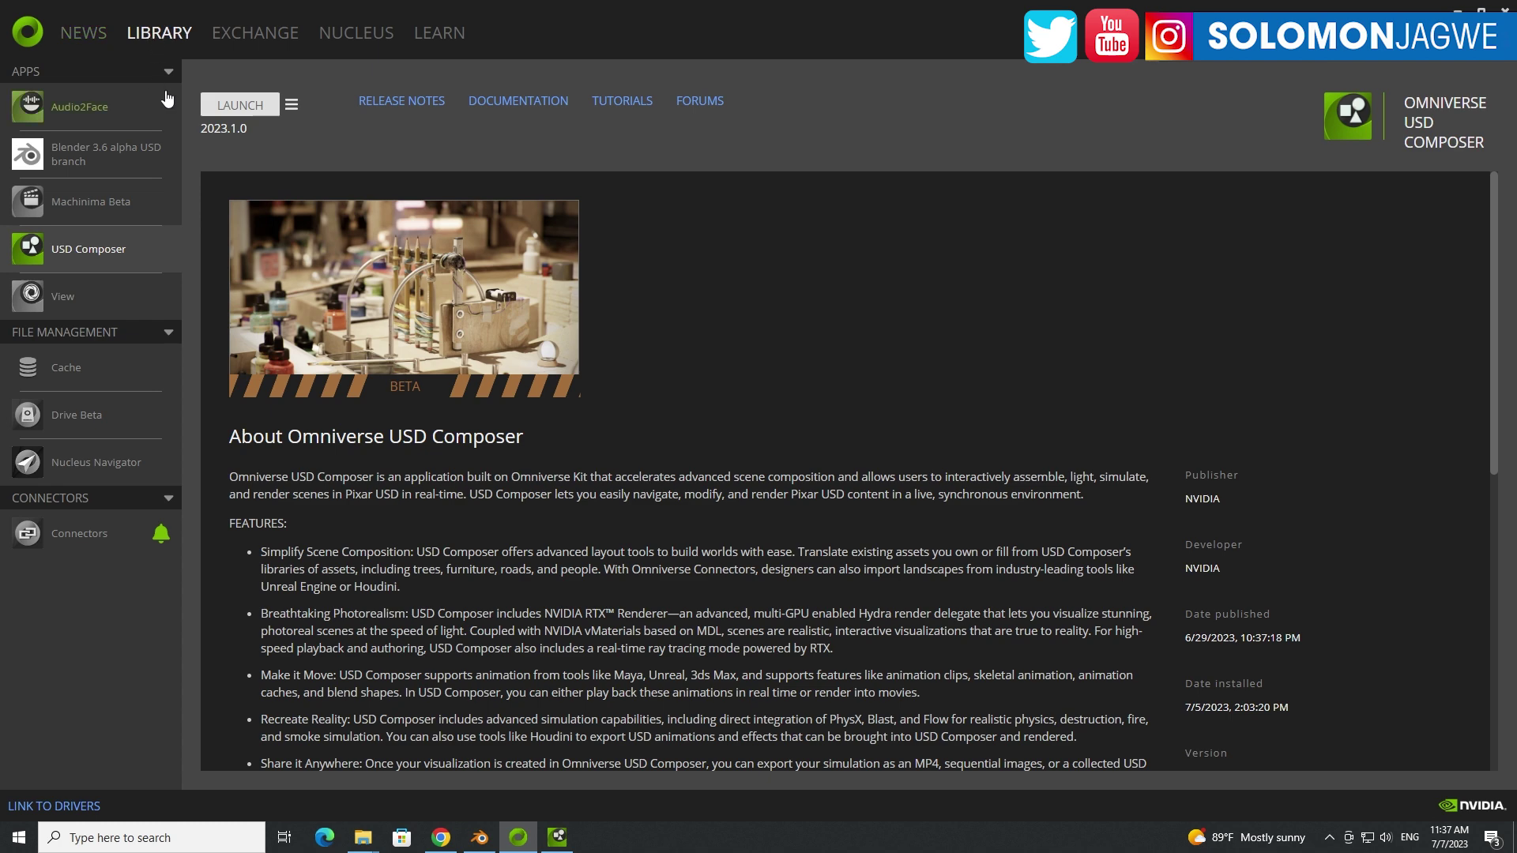
left_click(237, 36)
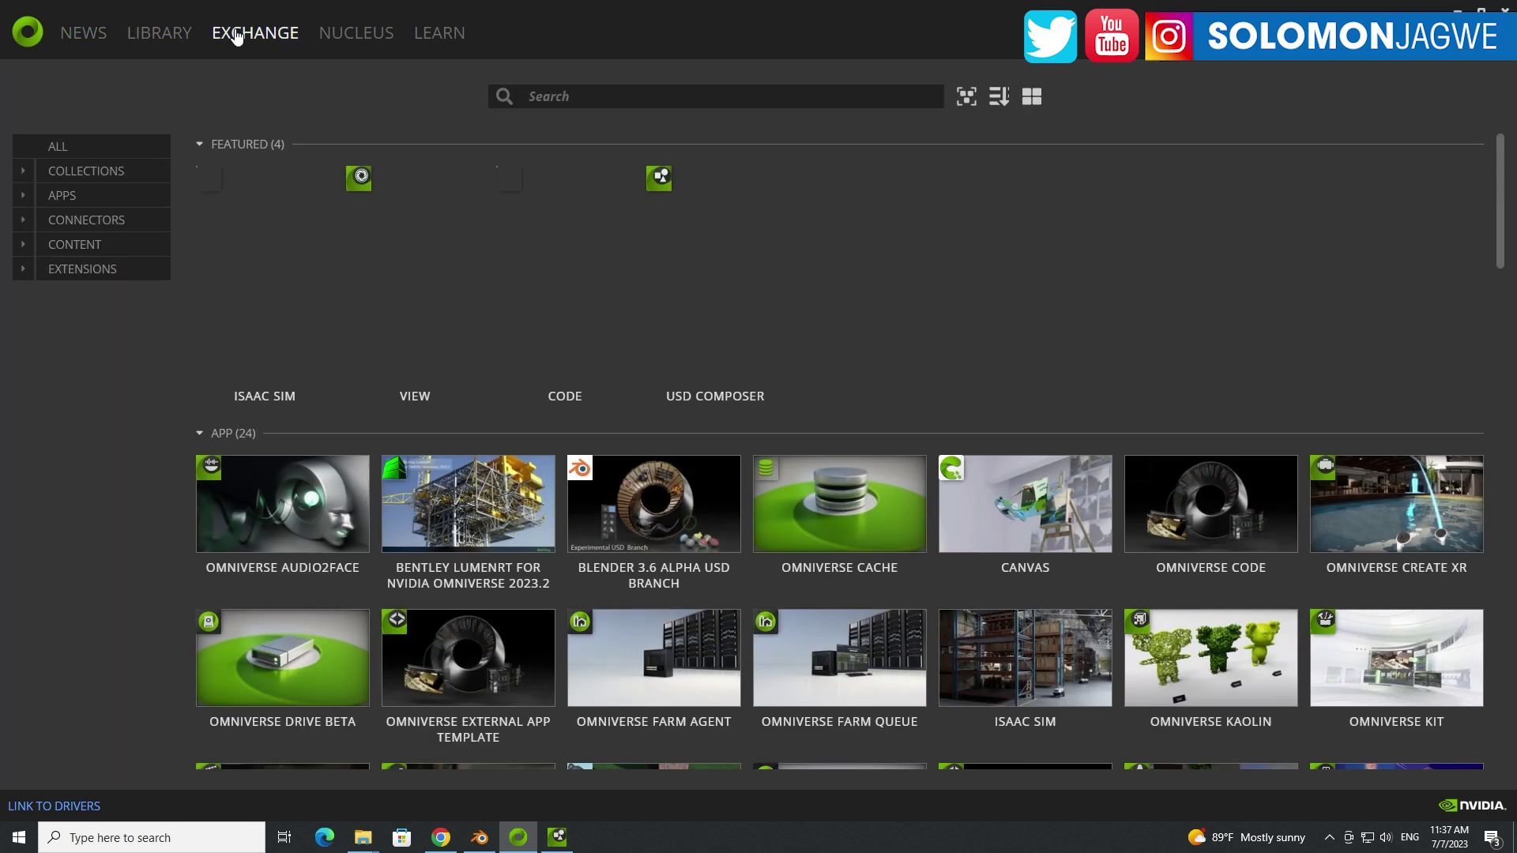
left_click(64, 196)
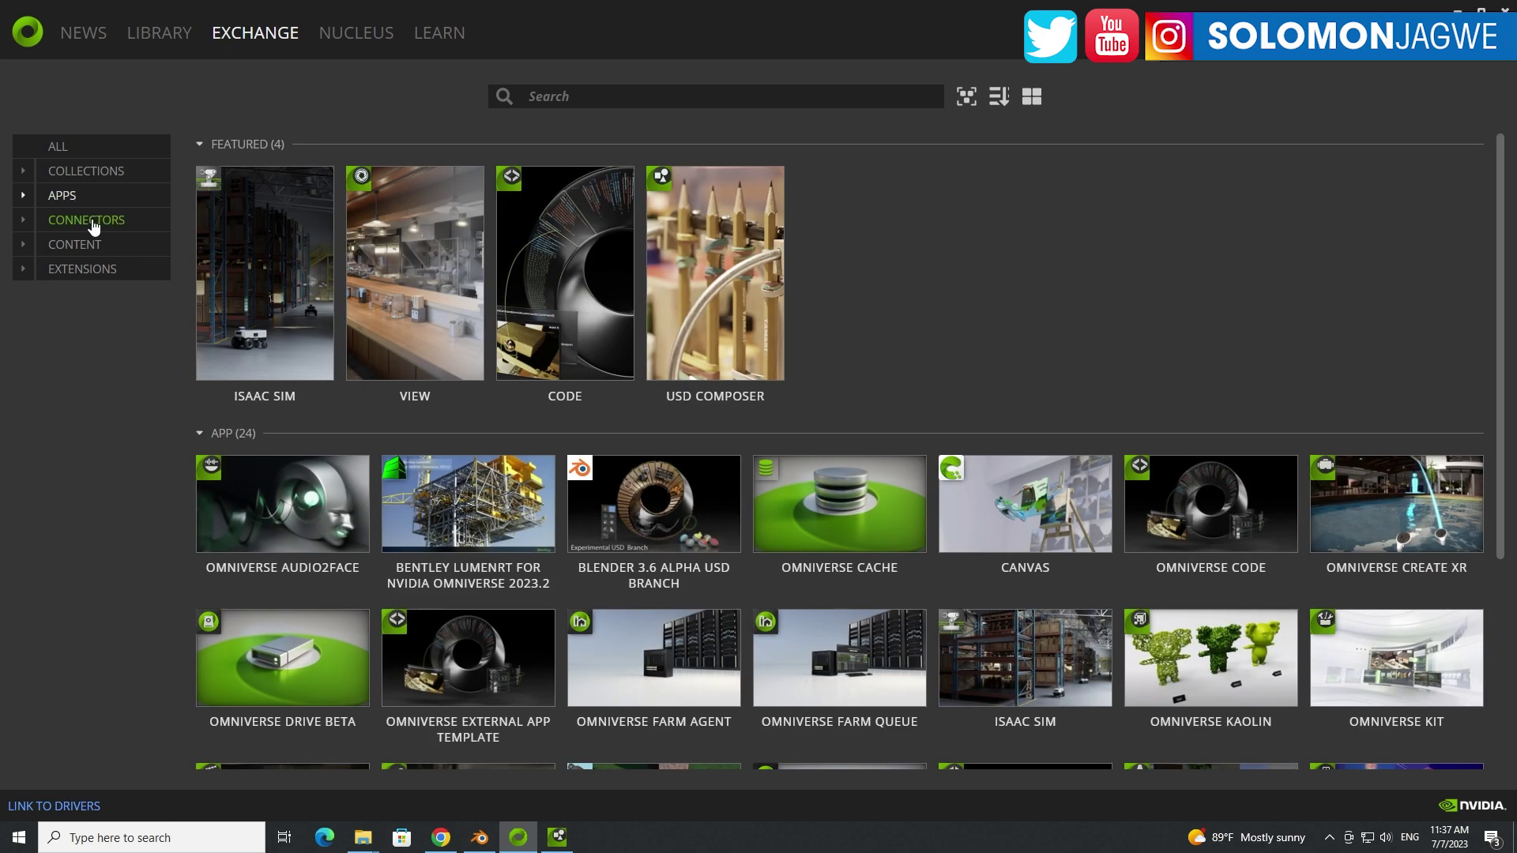
left_click(92, 225)
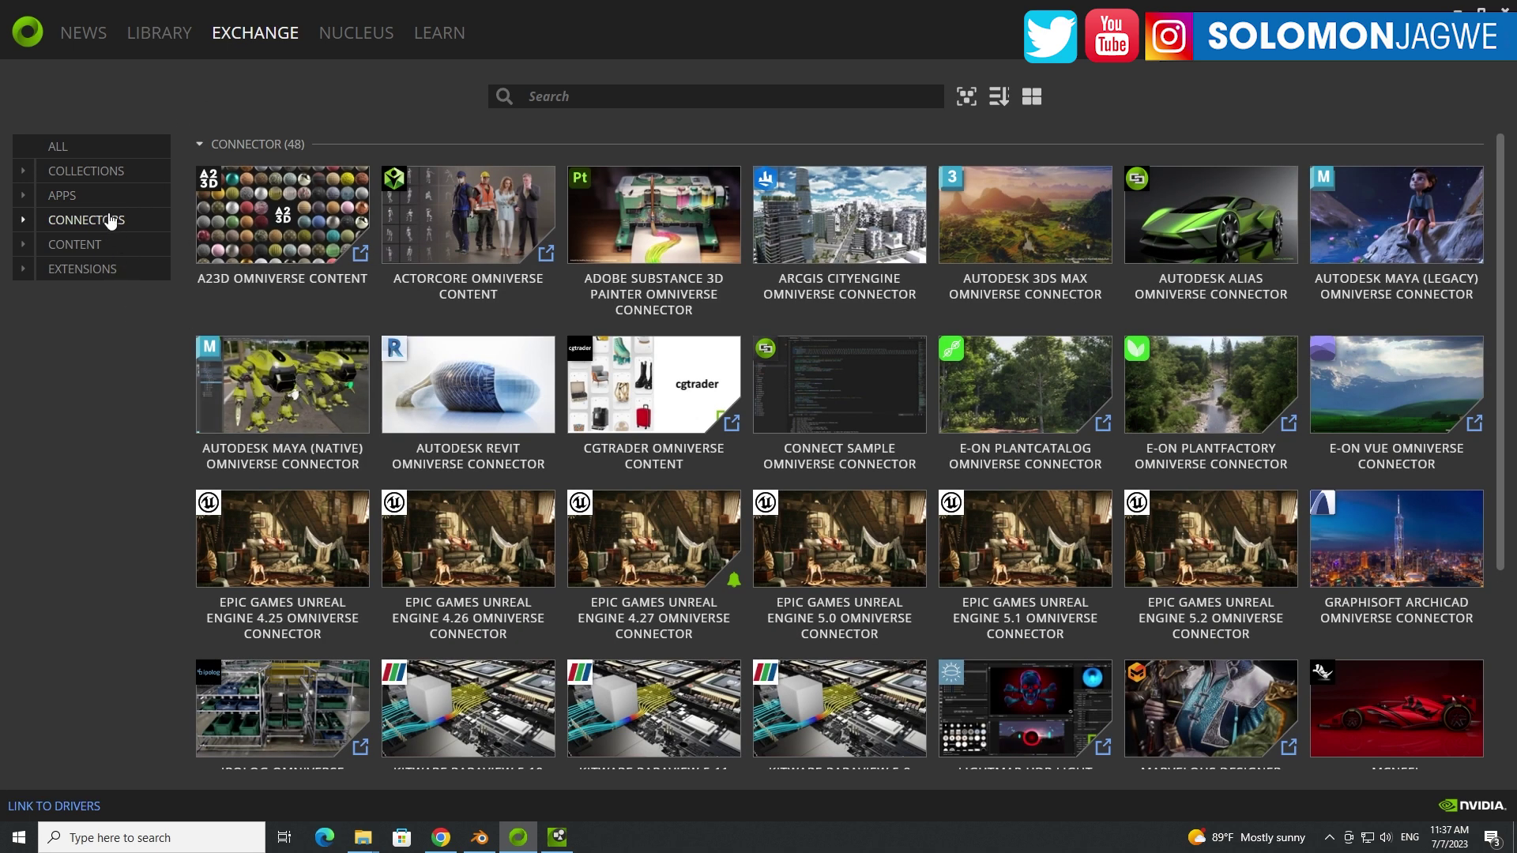
Open the Blender 3.6 Alpha USD Branch details page from the Exchange apps.
left_click(63, 196)
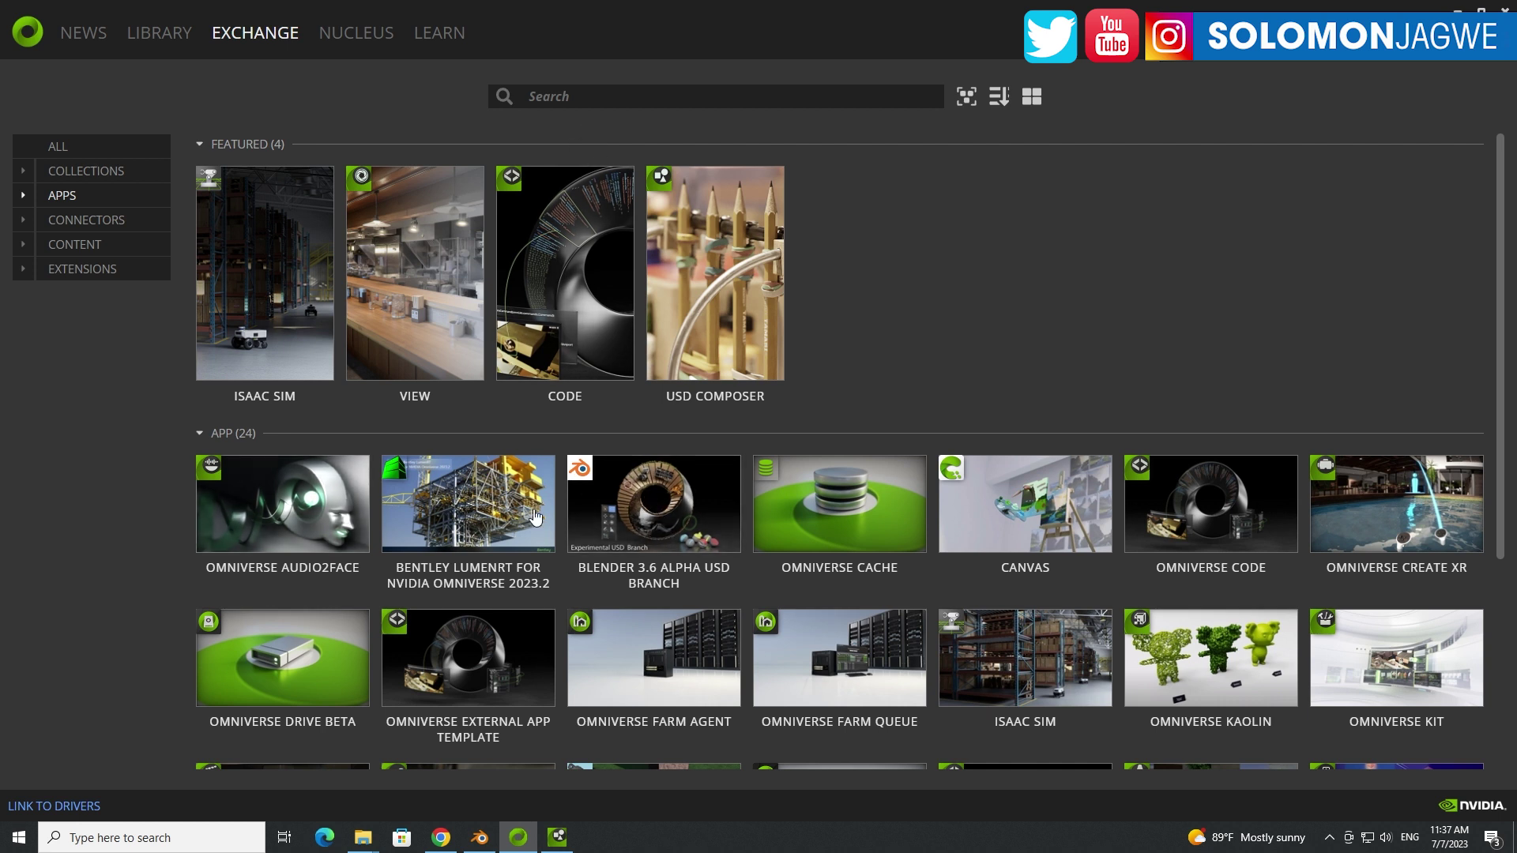
left_click(593, 98)
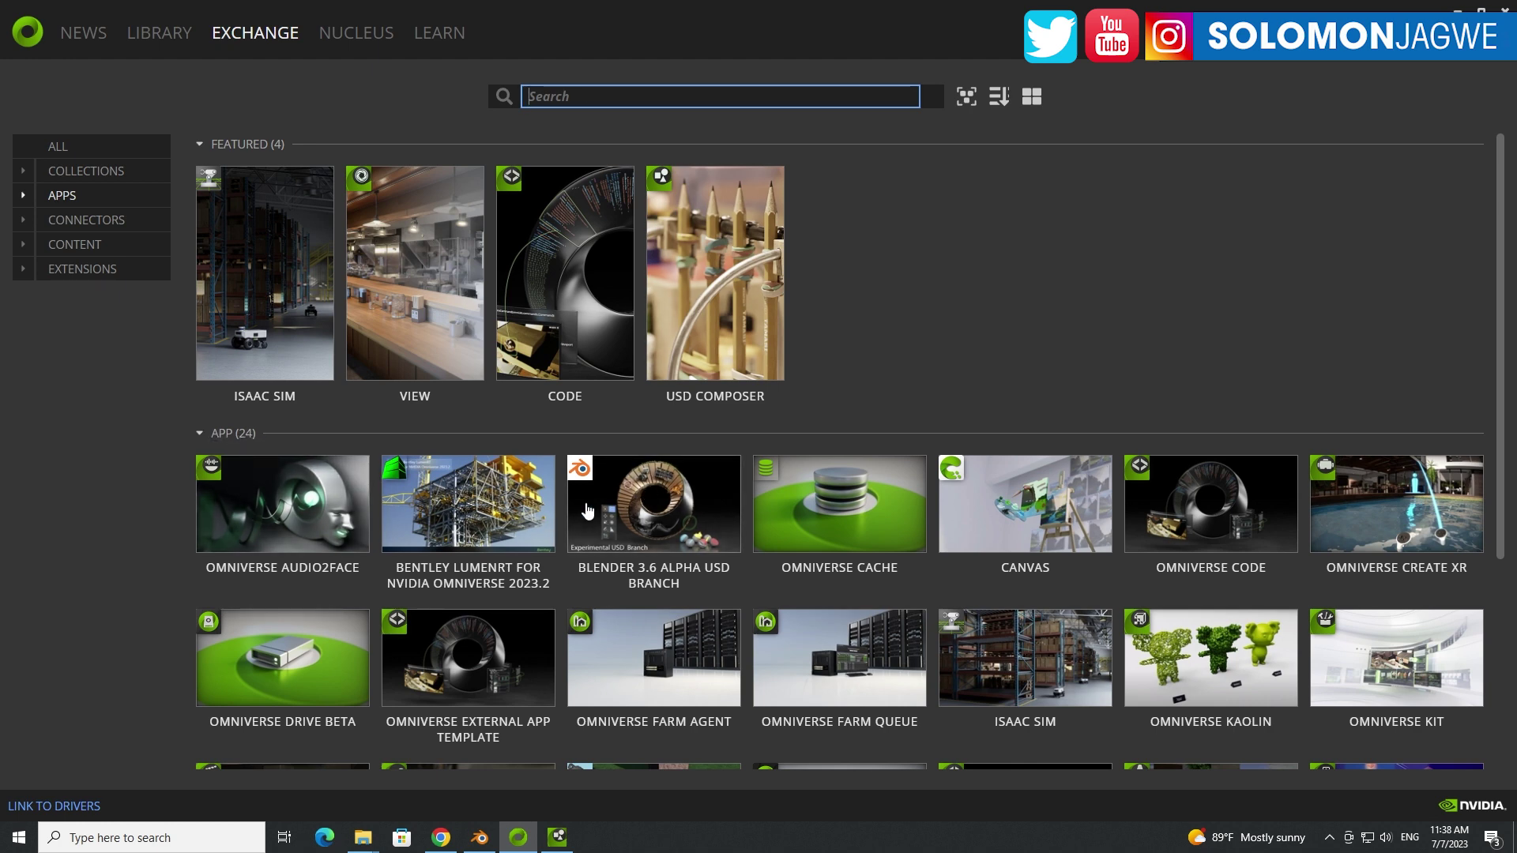
left_click(678, 513)
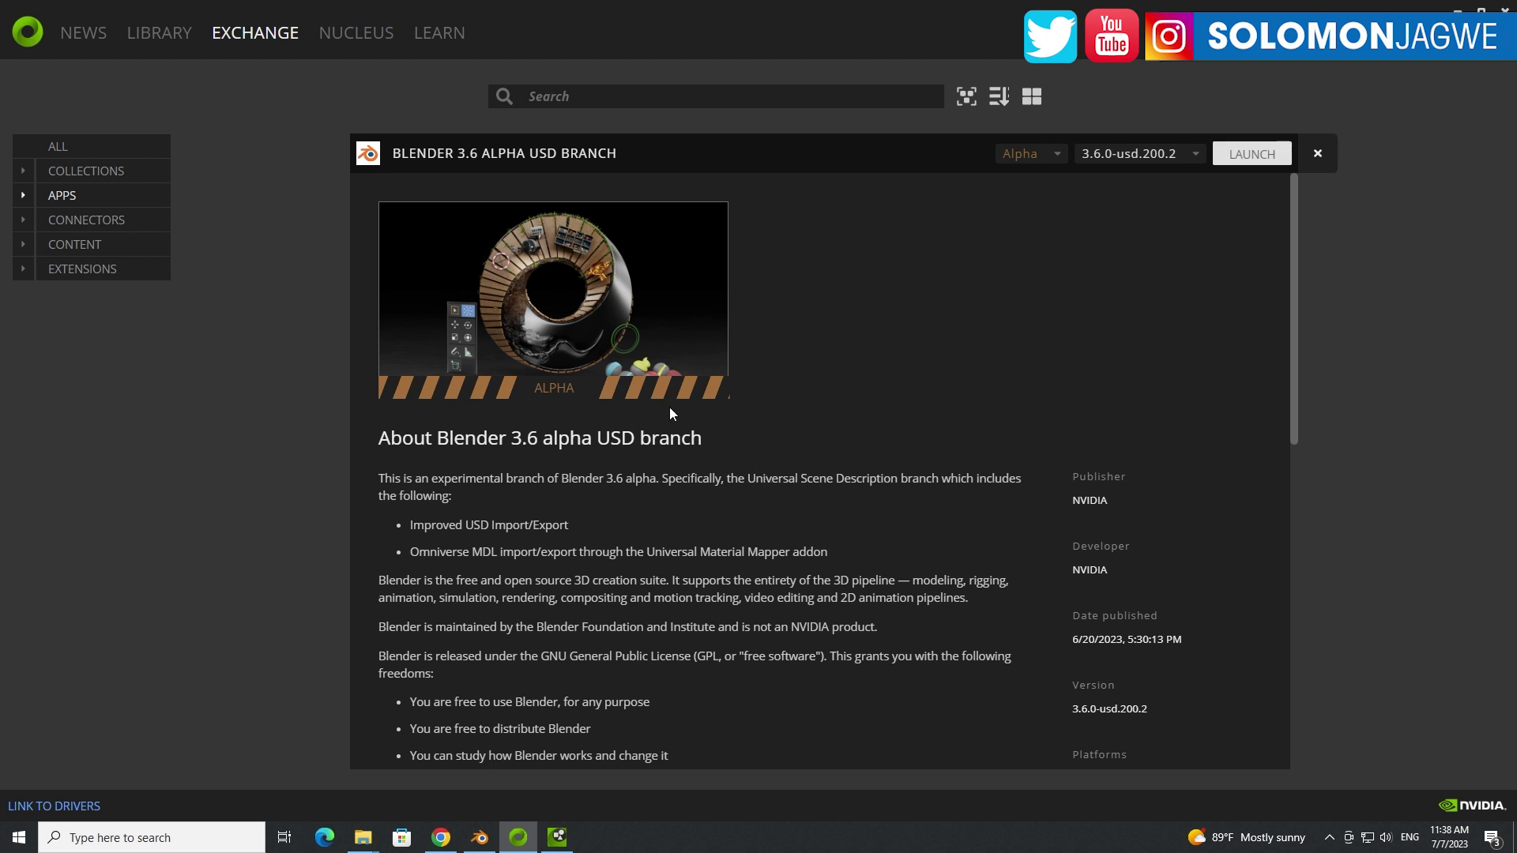
Check the available versions, keeping Blender 3.6.0-usd.200.2 selected.
left_click(158, 33)
left_click(1196, 157)
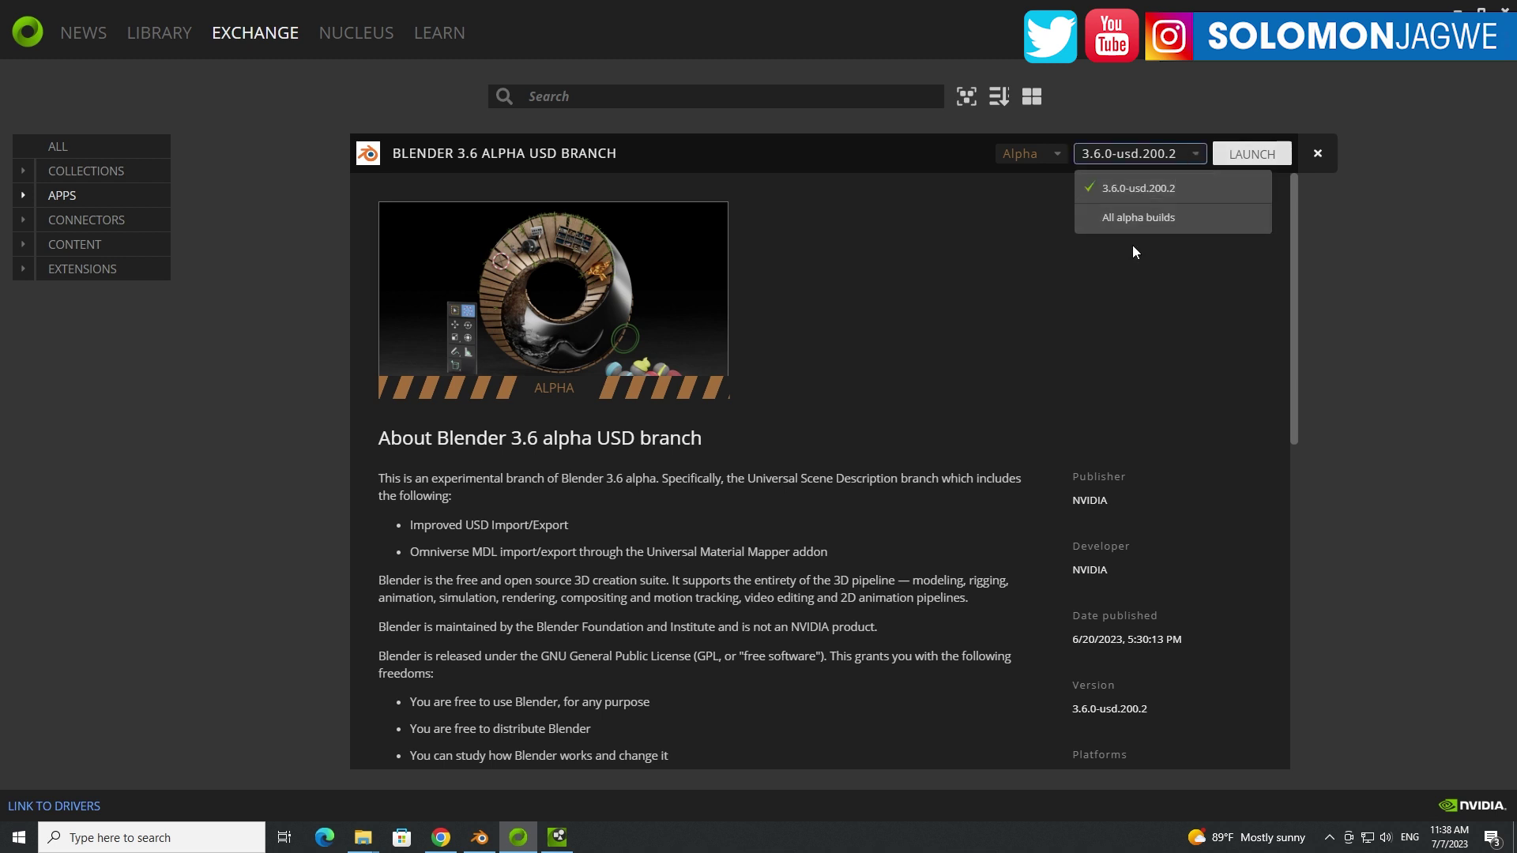
left_click(1343, 251)
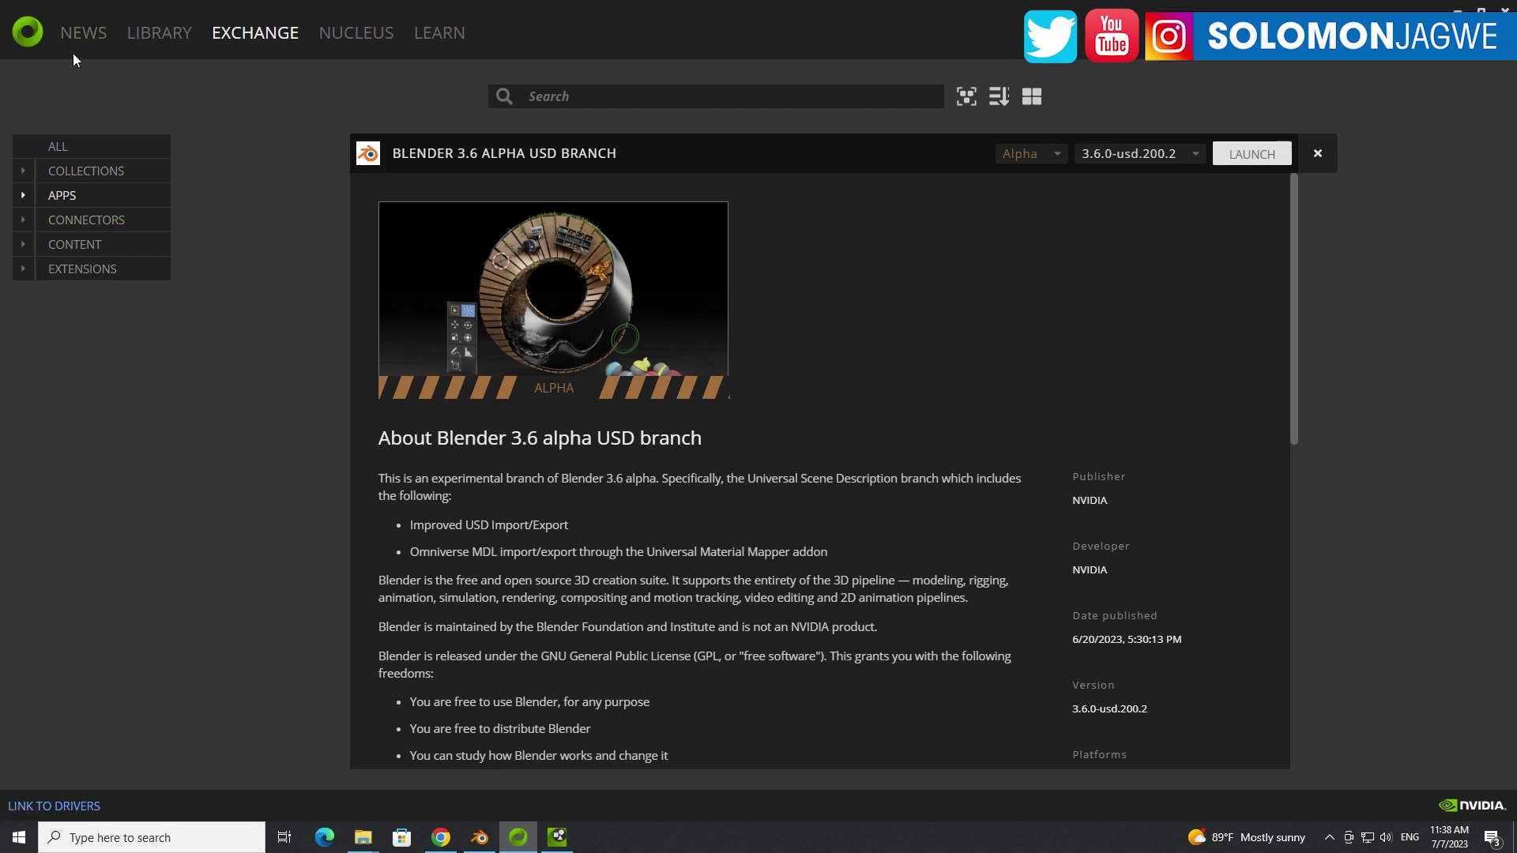
Launch Blender 3.6 alpha USD branch from the Library and minimize the launcher.
left_click(159, 35)
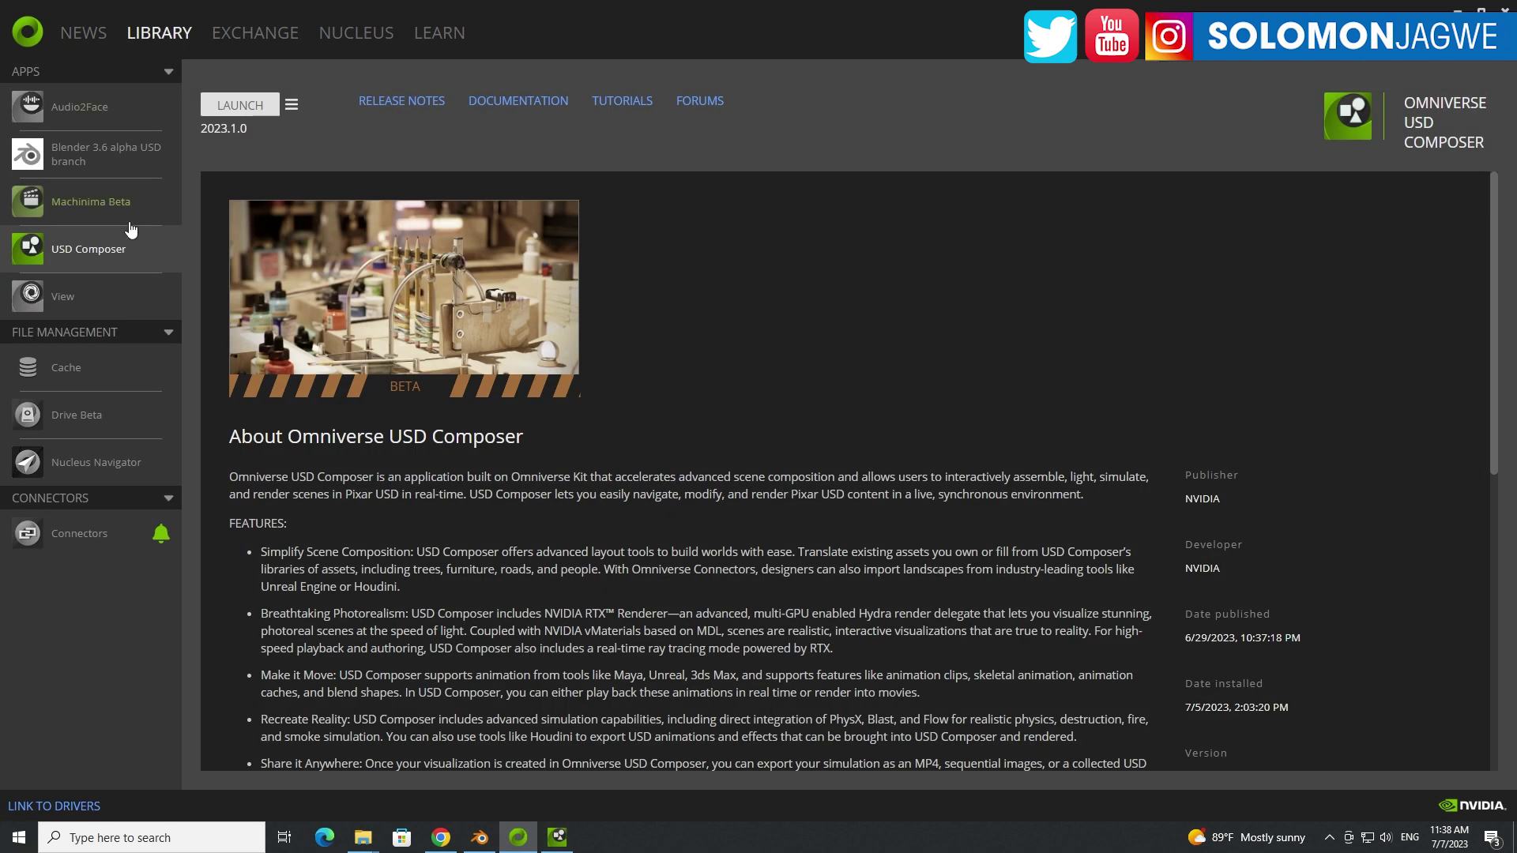
left_click(85, 159)
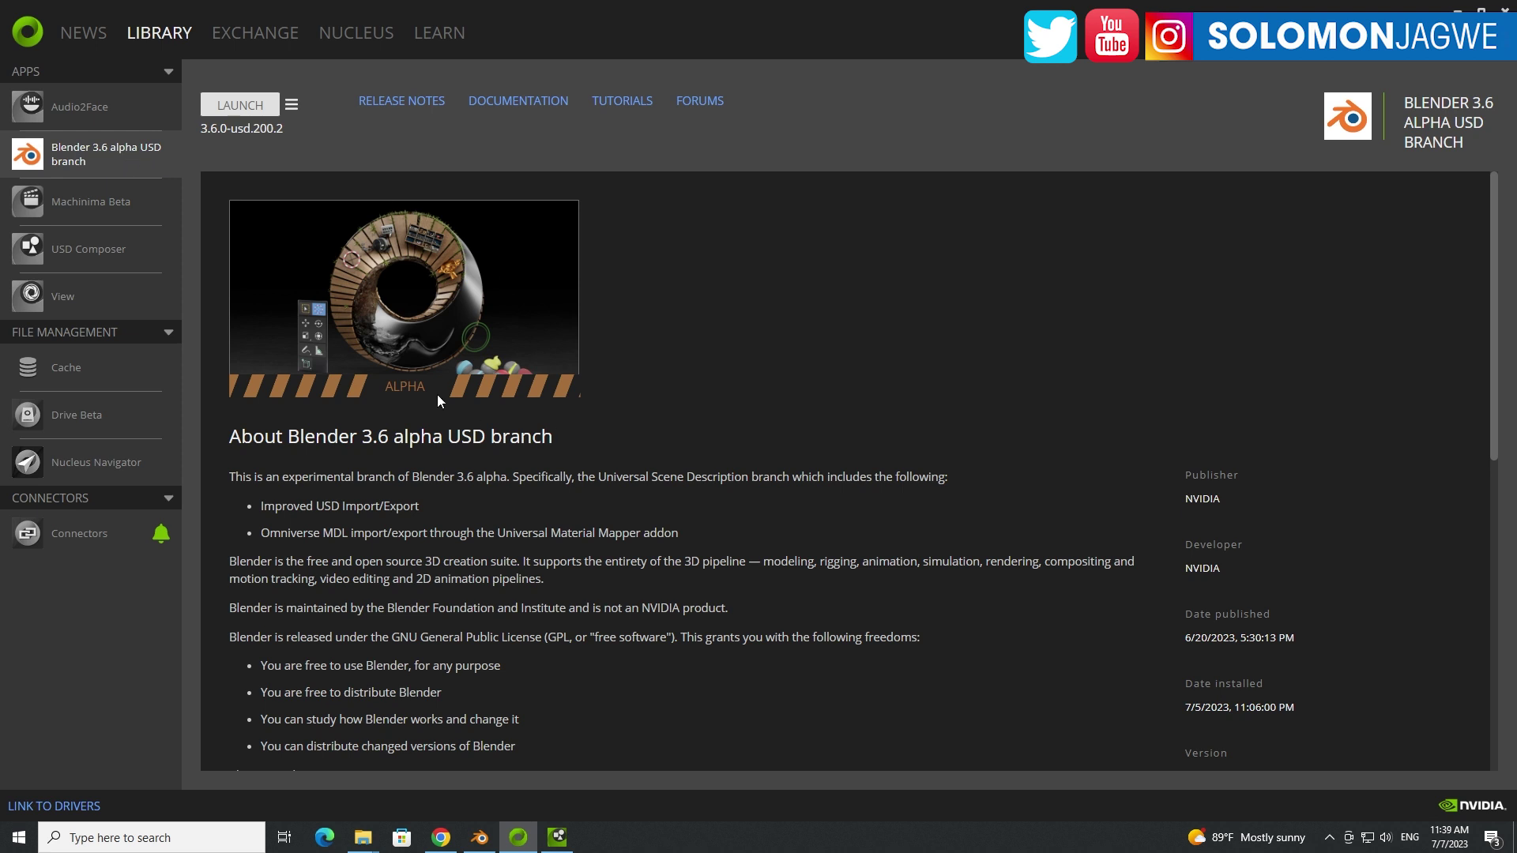
left_click(249, 111)
left_click(1458, 8)
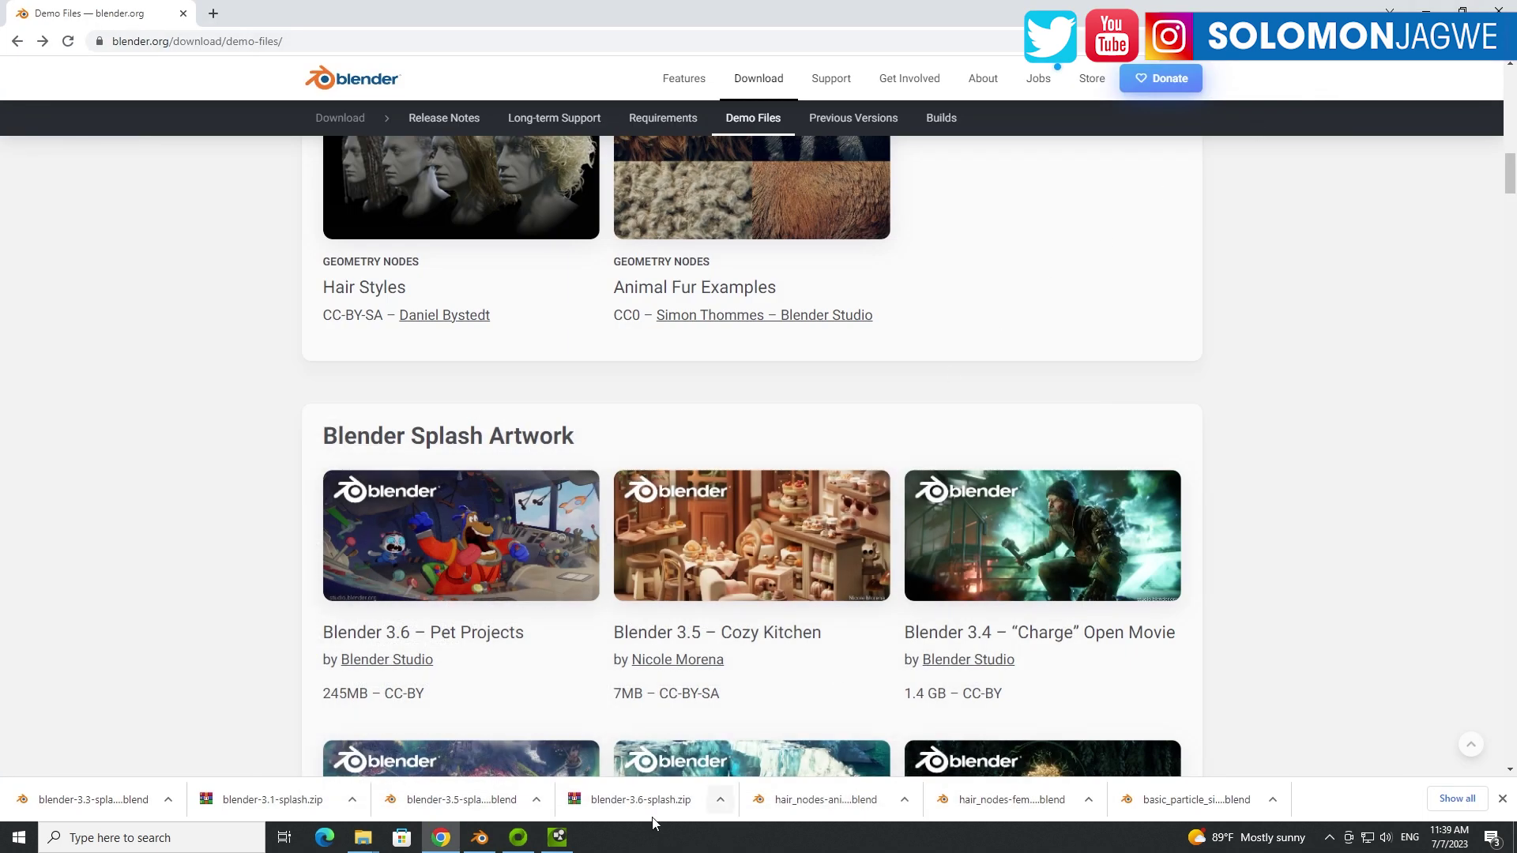
Launch Blender 3.6 alpha USD branch again from the launcher's Library page.
left_click(516, 841)
left_click(557, 837)
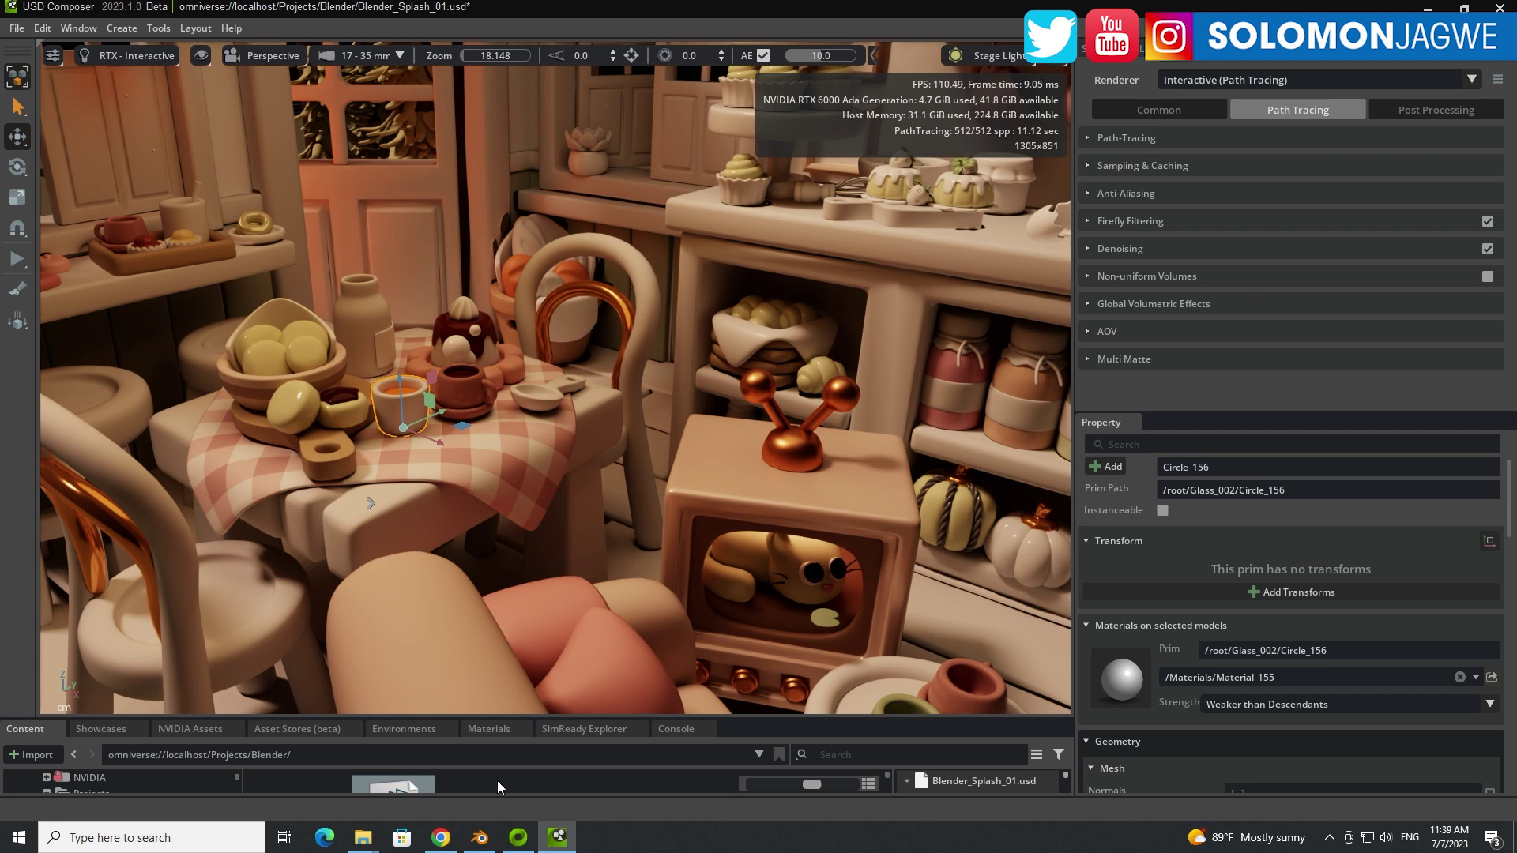
left_click(487, 843)
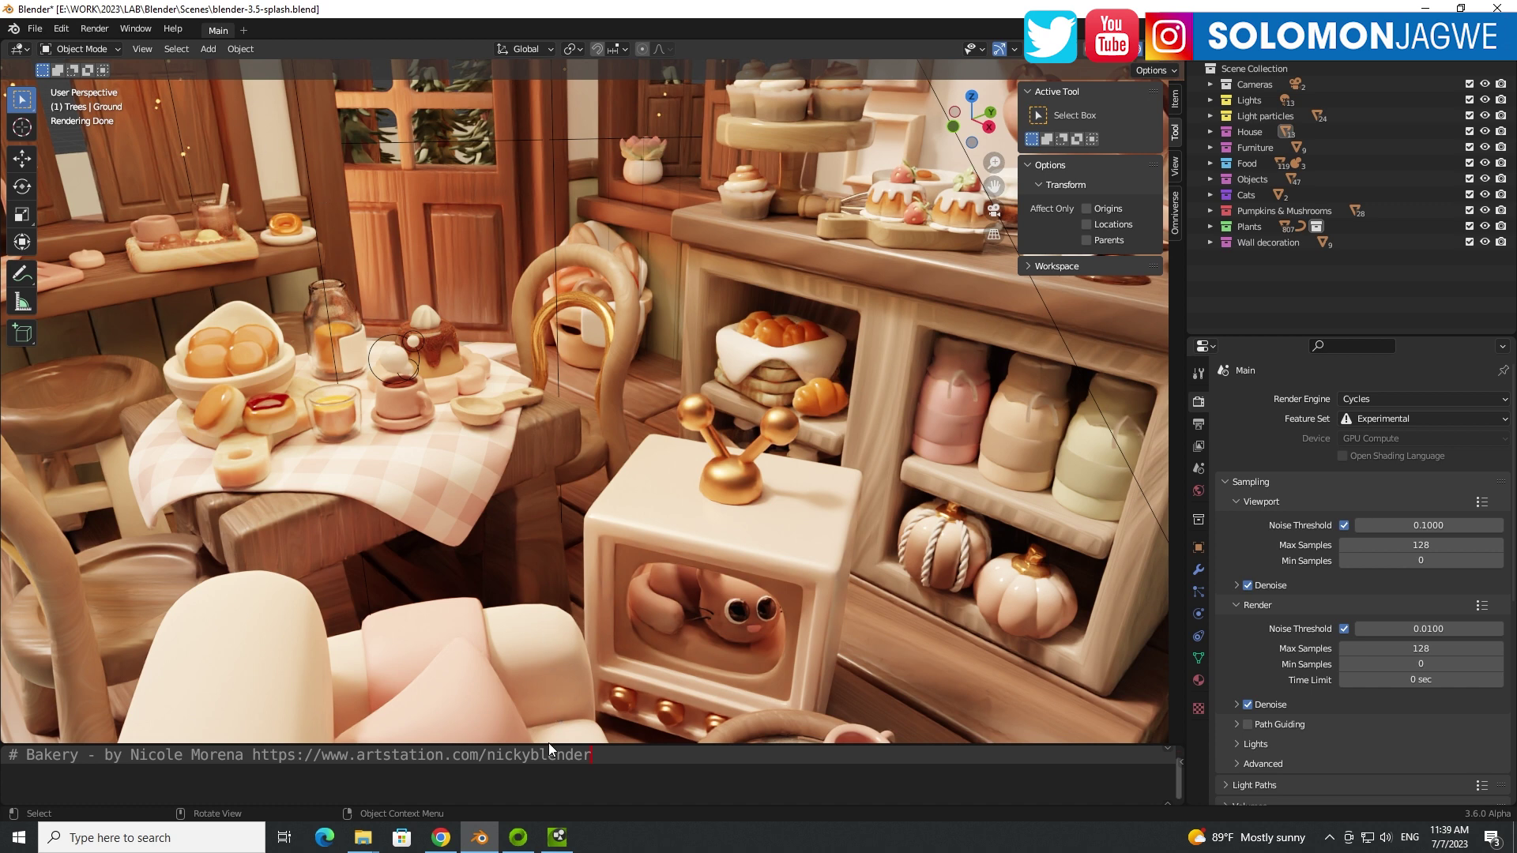
left_click(559, 840)
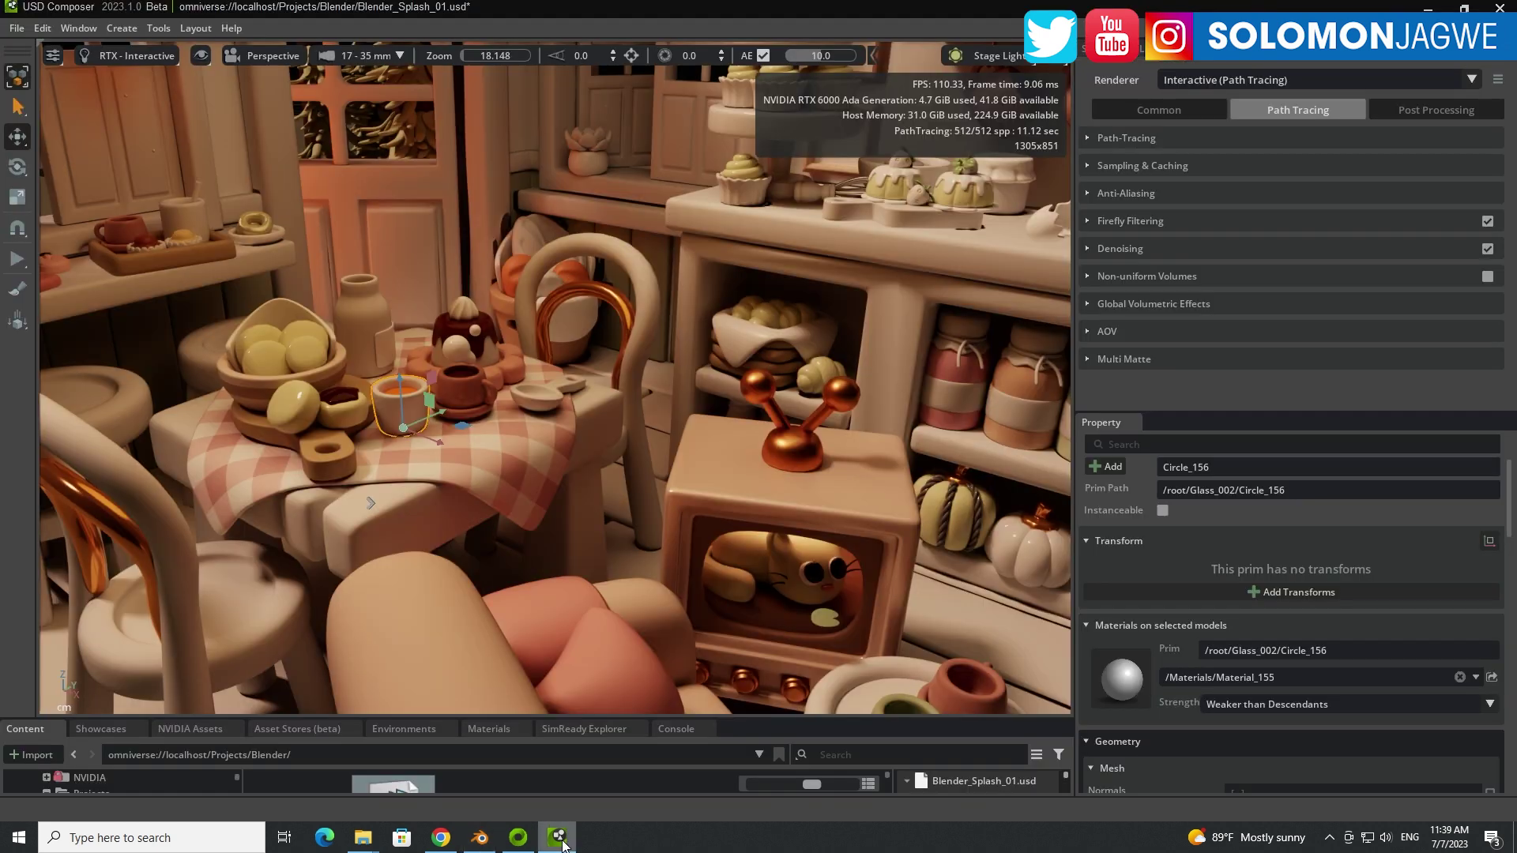
left_click(521, 846)
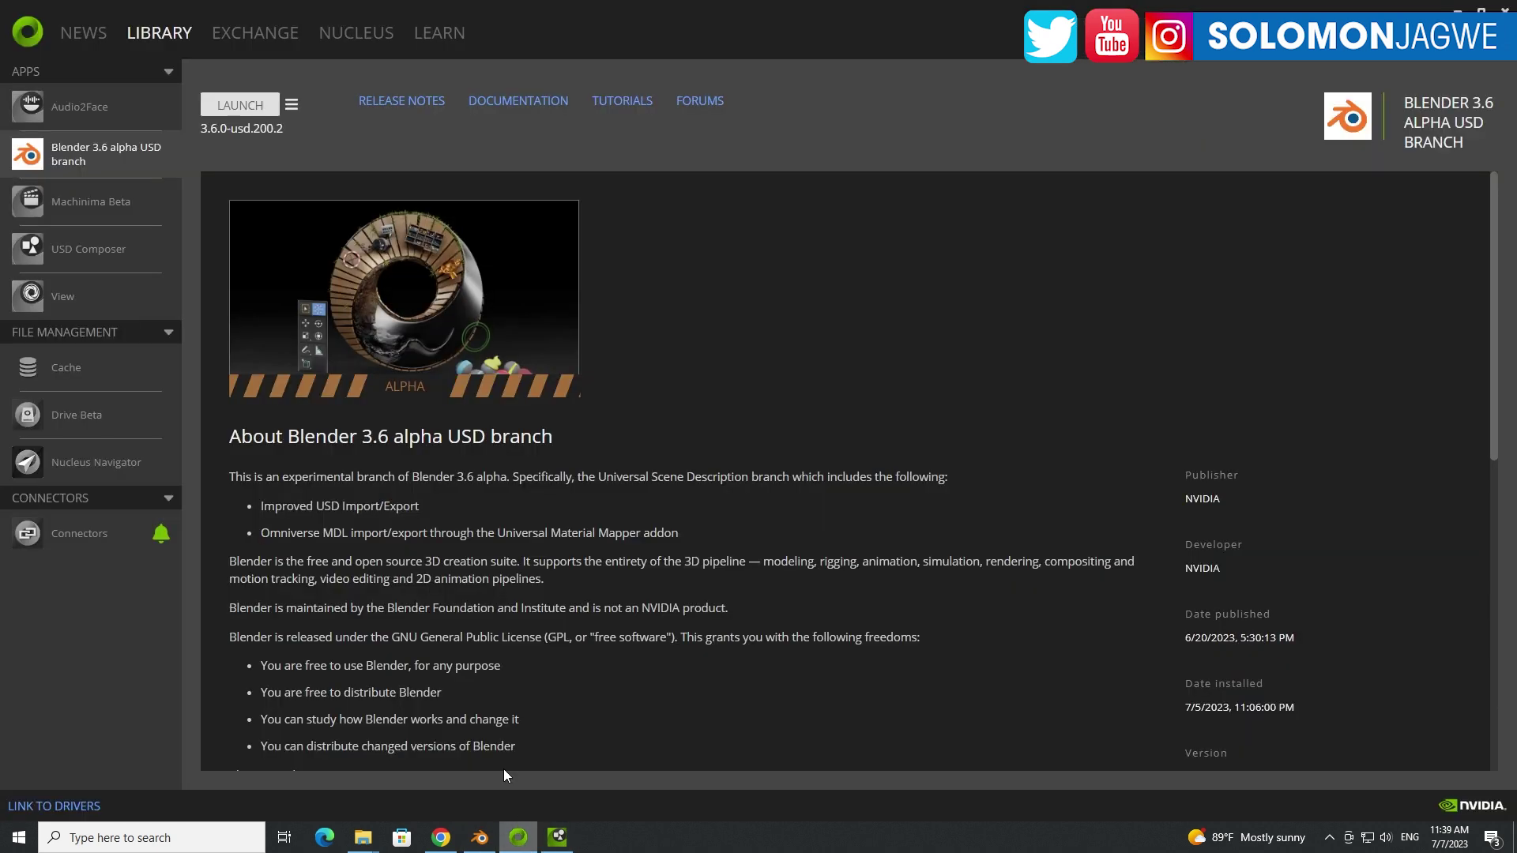
left_click(243, 109)
Close the earlier Blender session, discarding its unsaved changes.
left_click(483, 840)
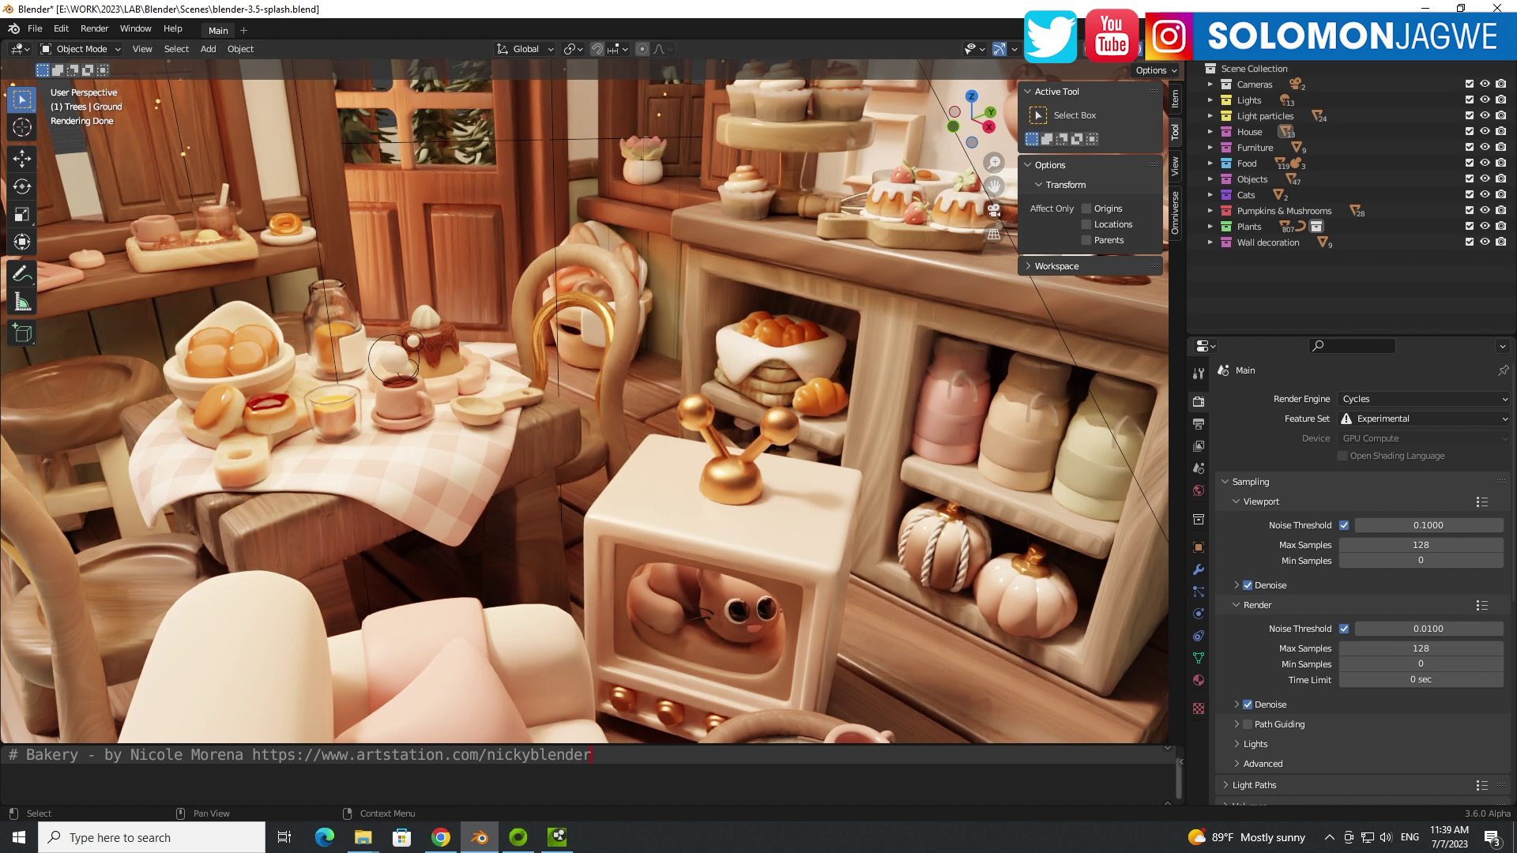
left_click(1497, 8)
left_click(787, 445)
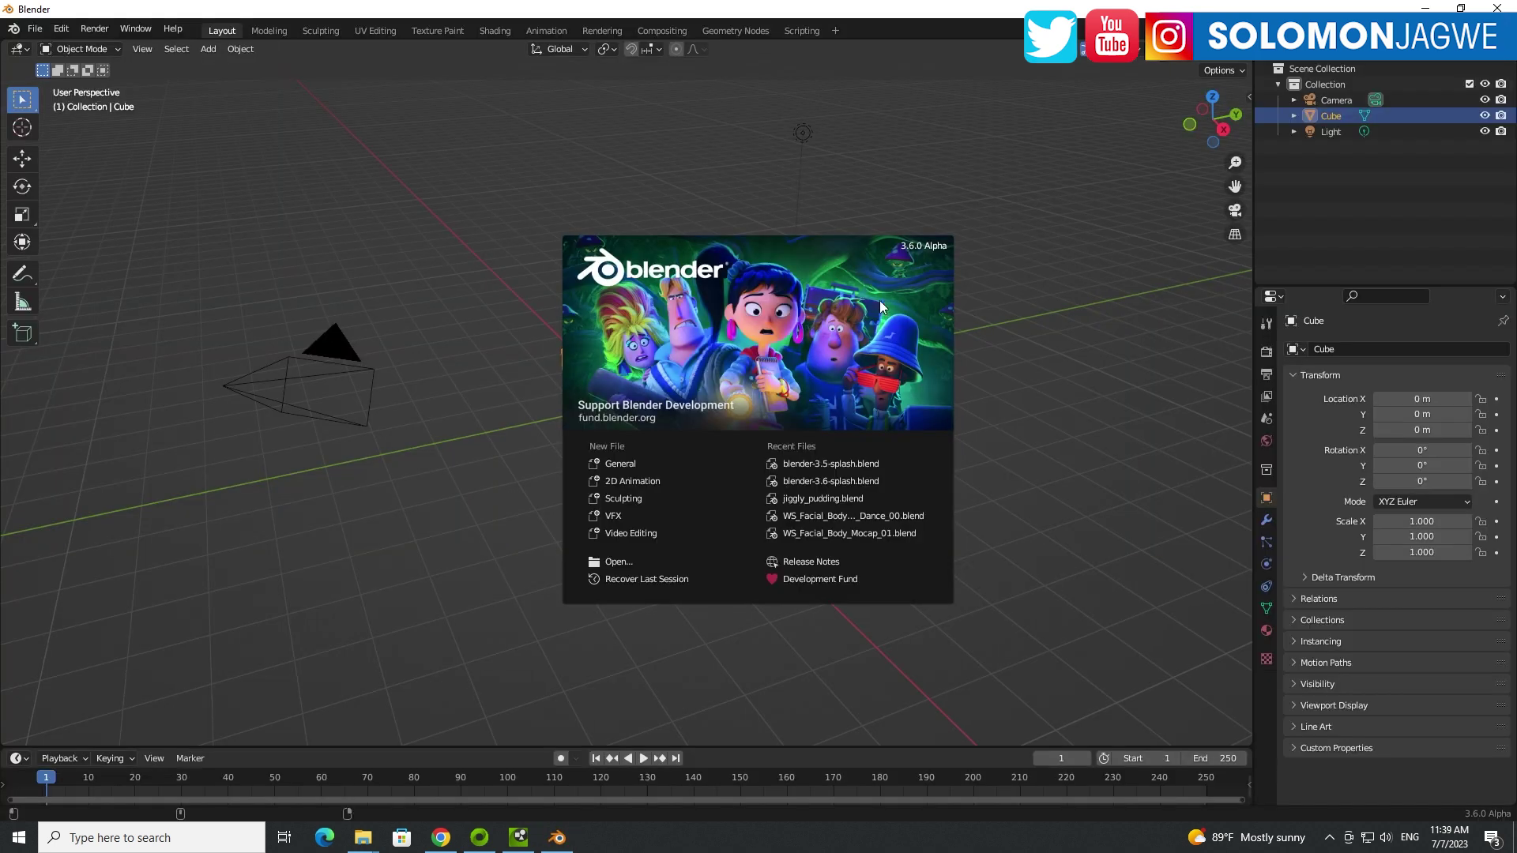
Dismiss the splash, delete the default cube, and start opening a file without saving.
left_click(994, 359)
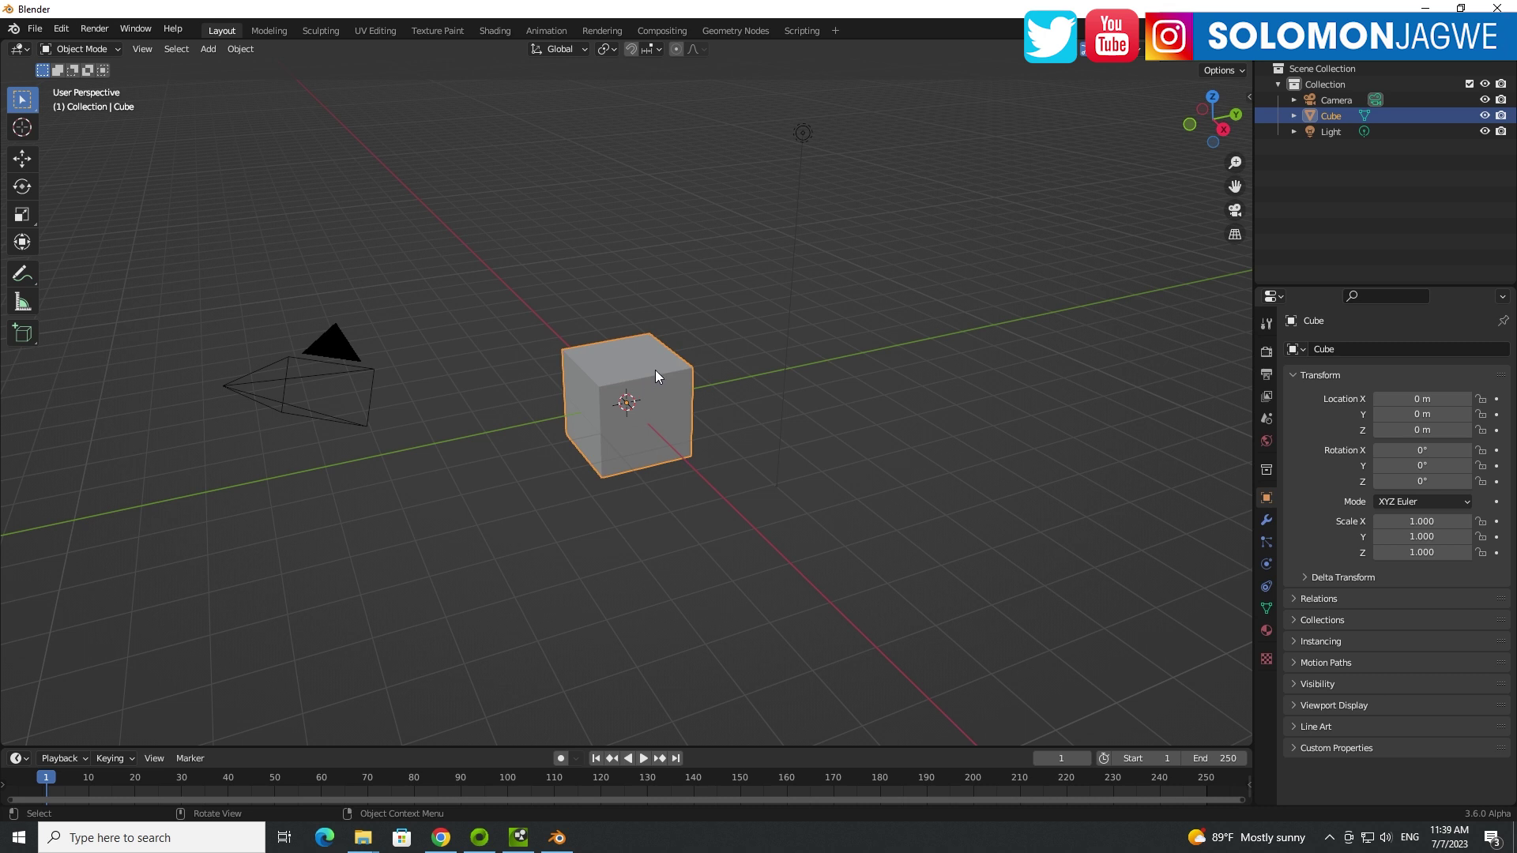
key("Delete")
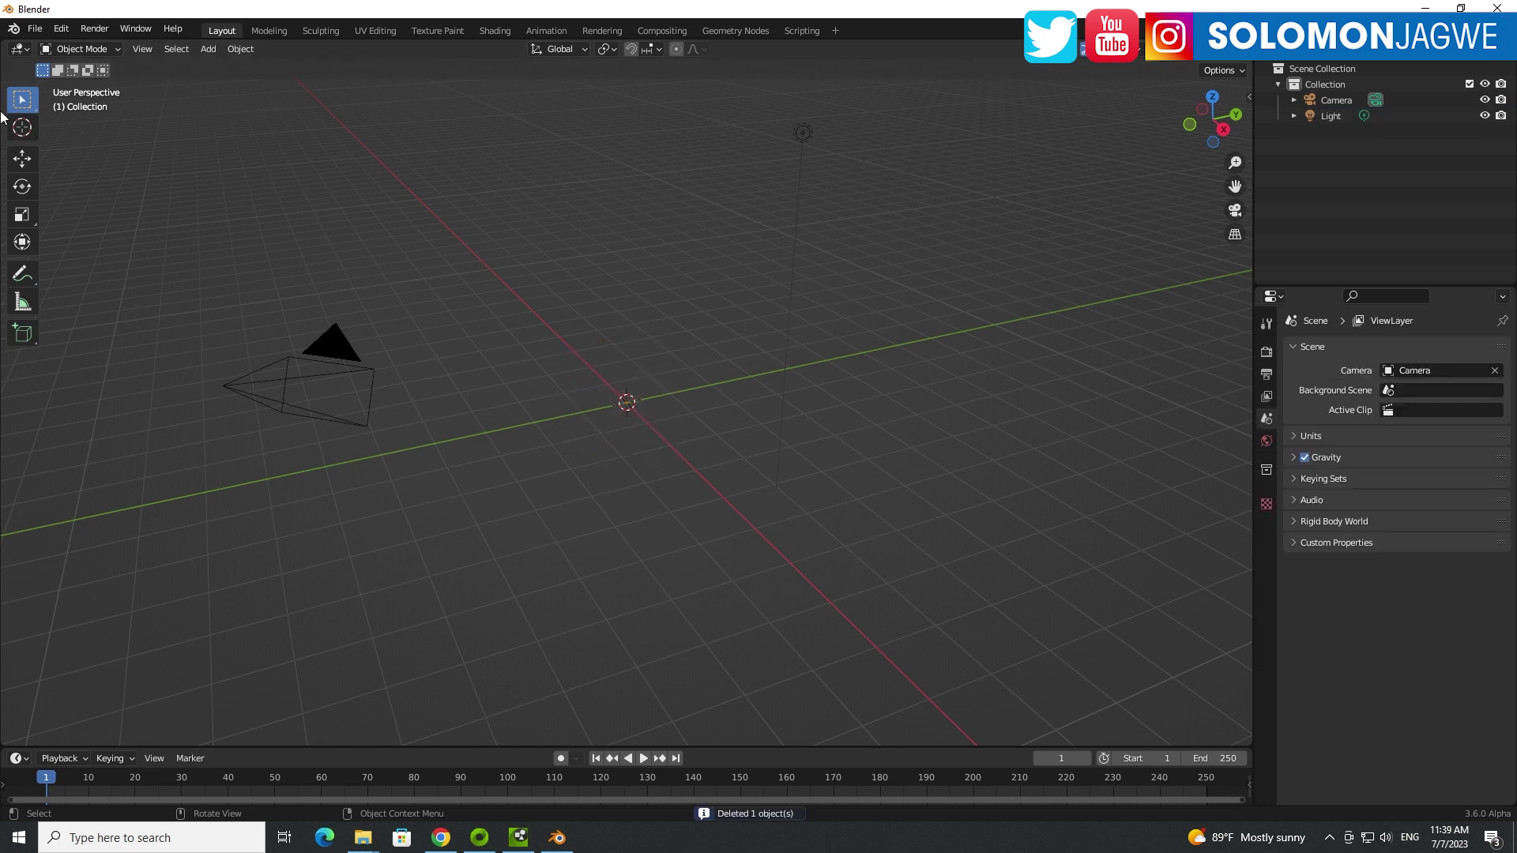
left_click(35, 28)
left_click(67, 67)
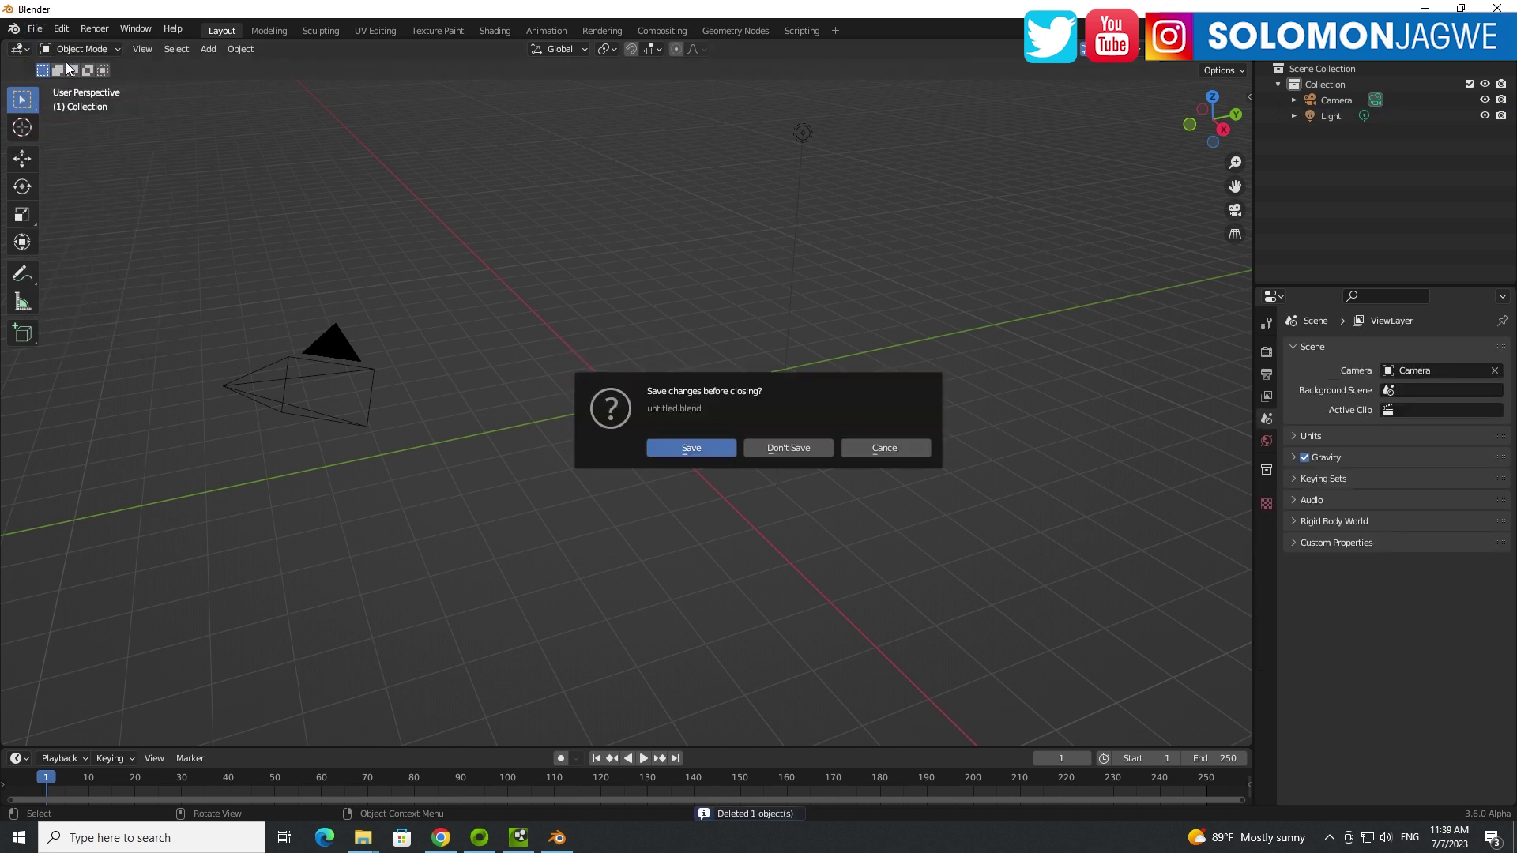
left_click(784, 447)
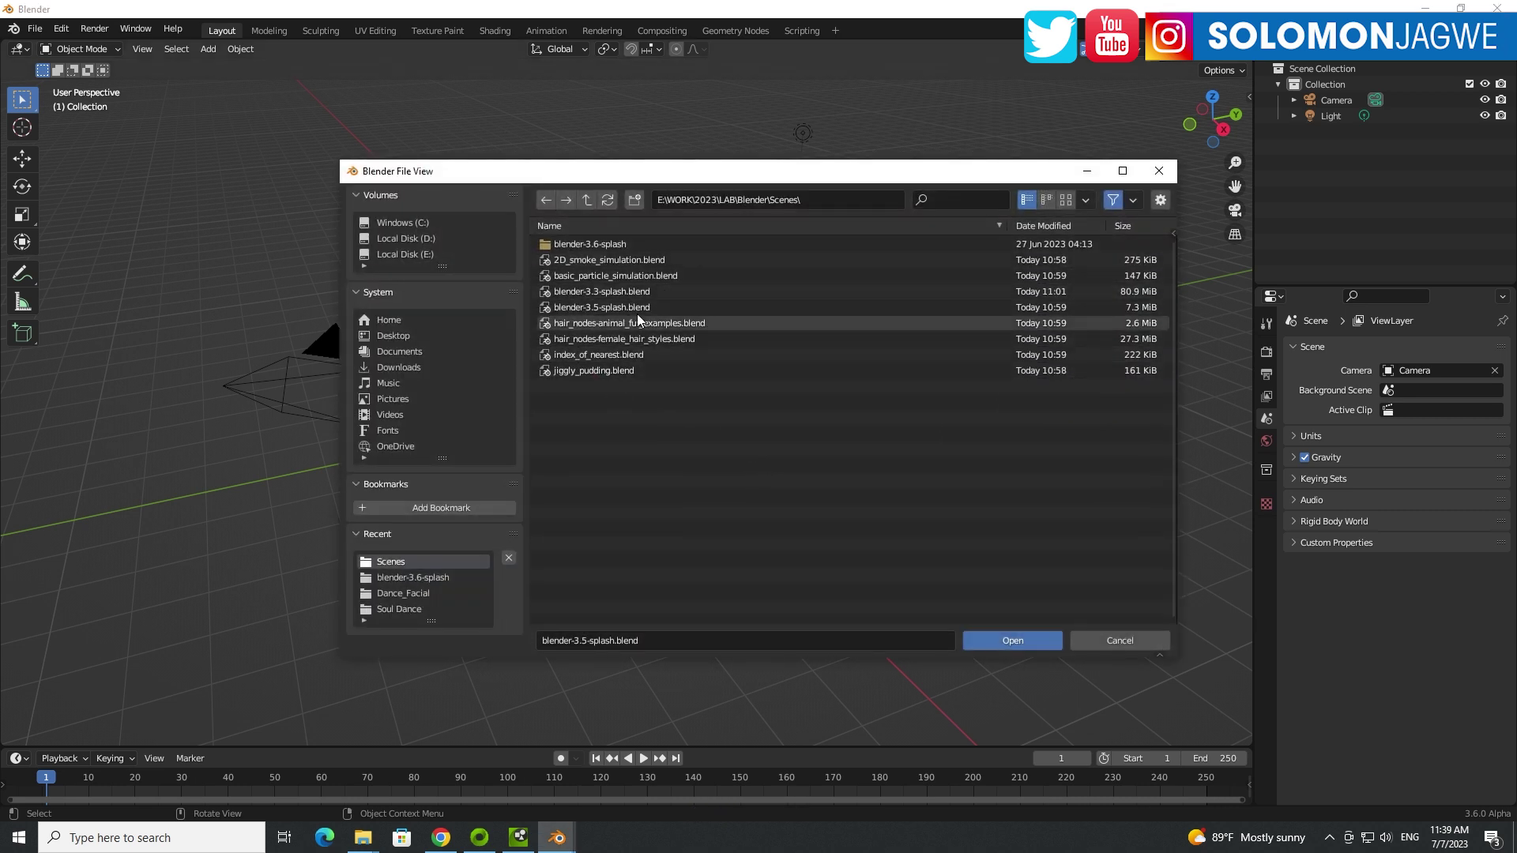
Open blender-3.5-splash.blend and display the bakery in Material Preview shading.
left_click(608, 309)
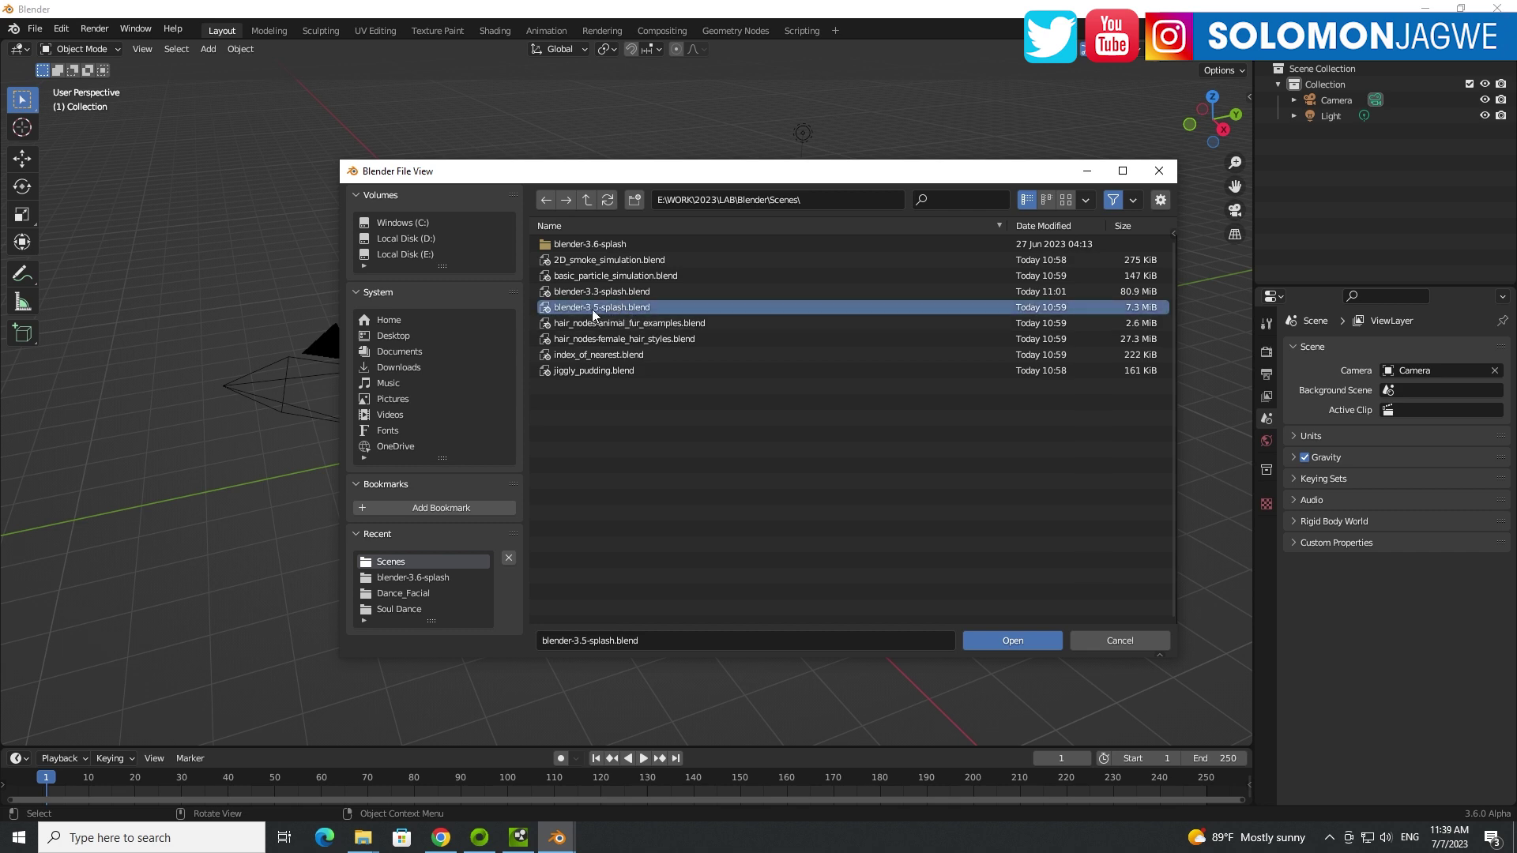
left_click(1040, 641)
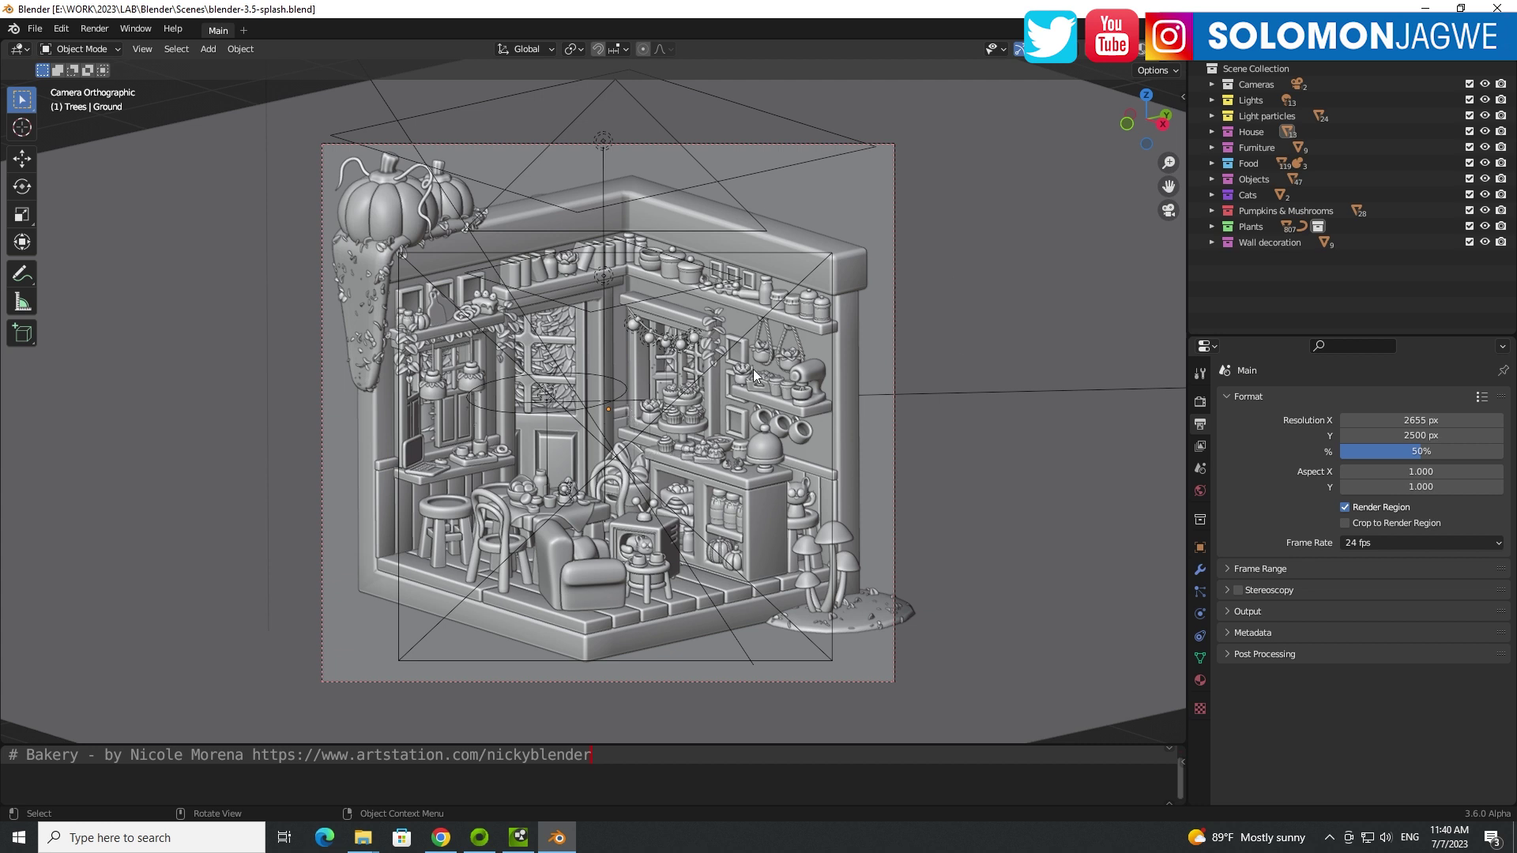
left_click(1143, 49)
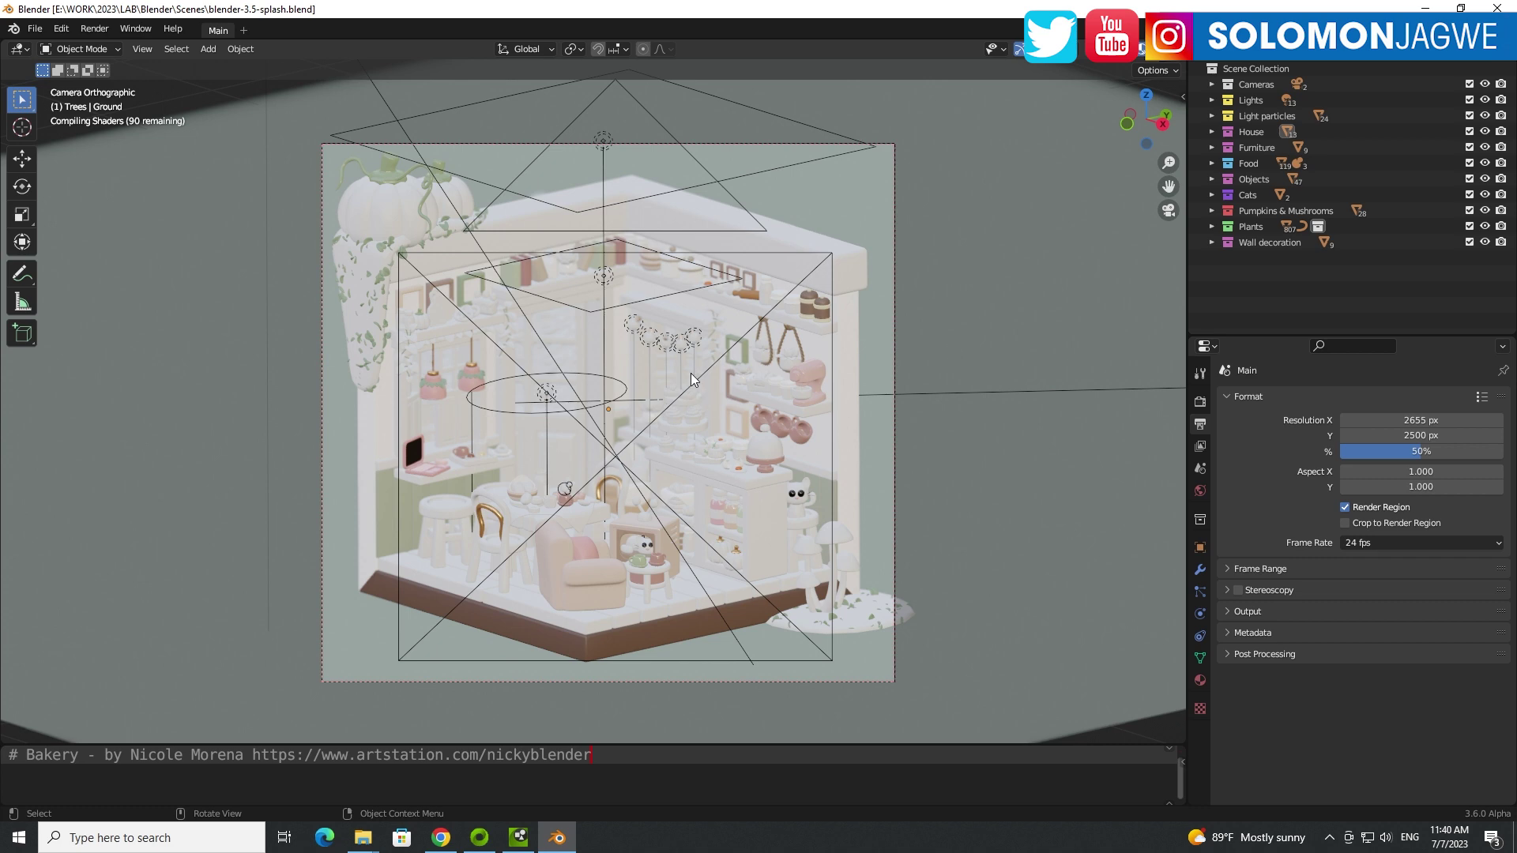
Leave camera view for free perspective and show the sidebar's Omniverse tab.
left_click(1169, 210)
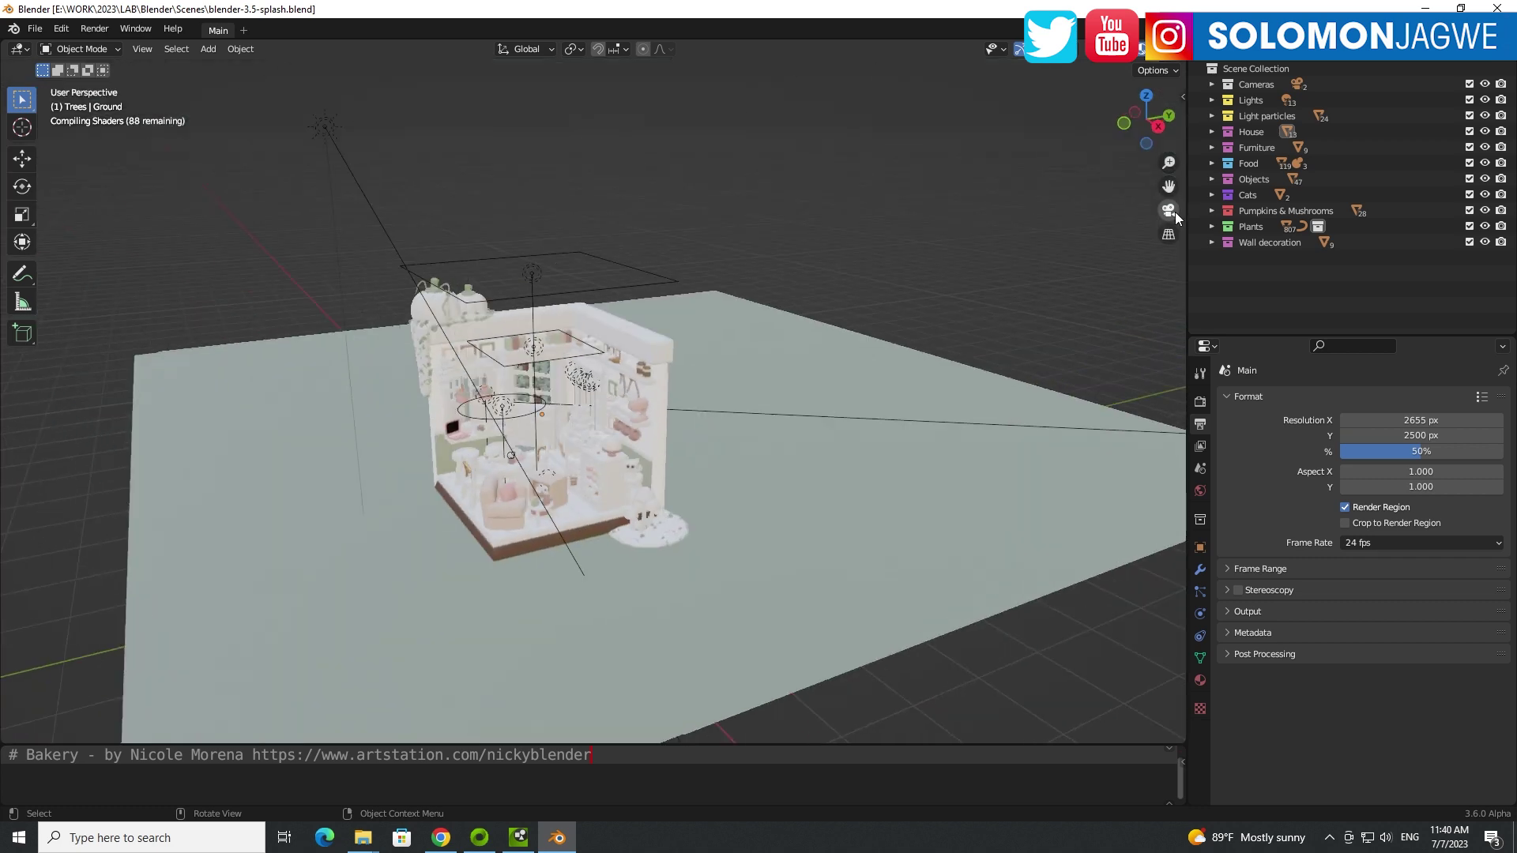
left_click(1181, 98)
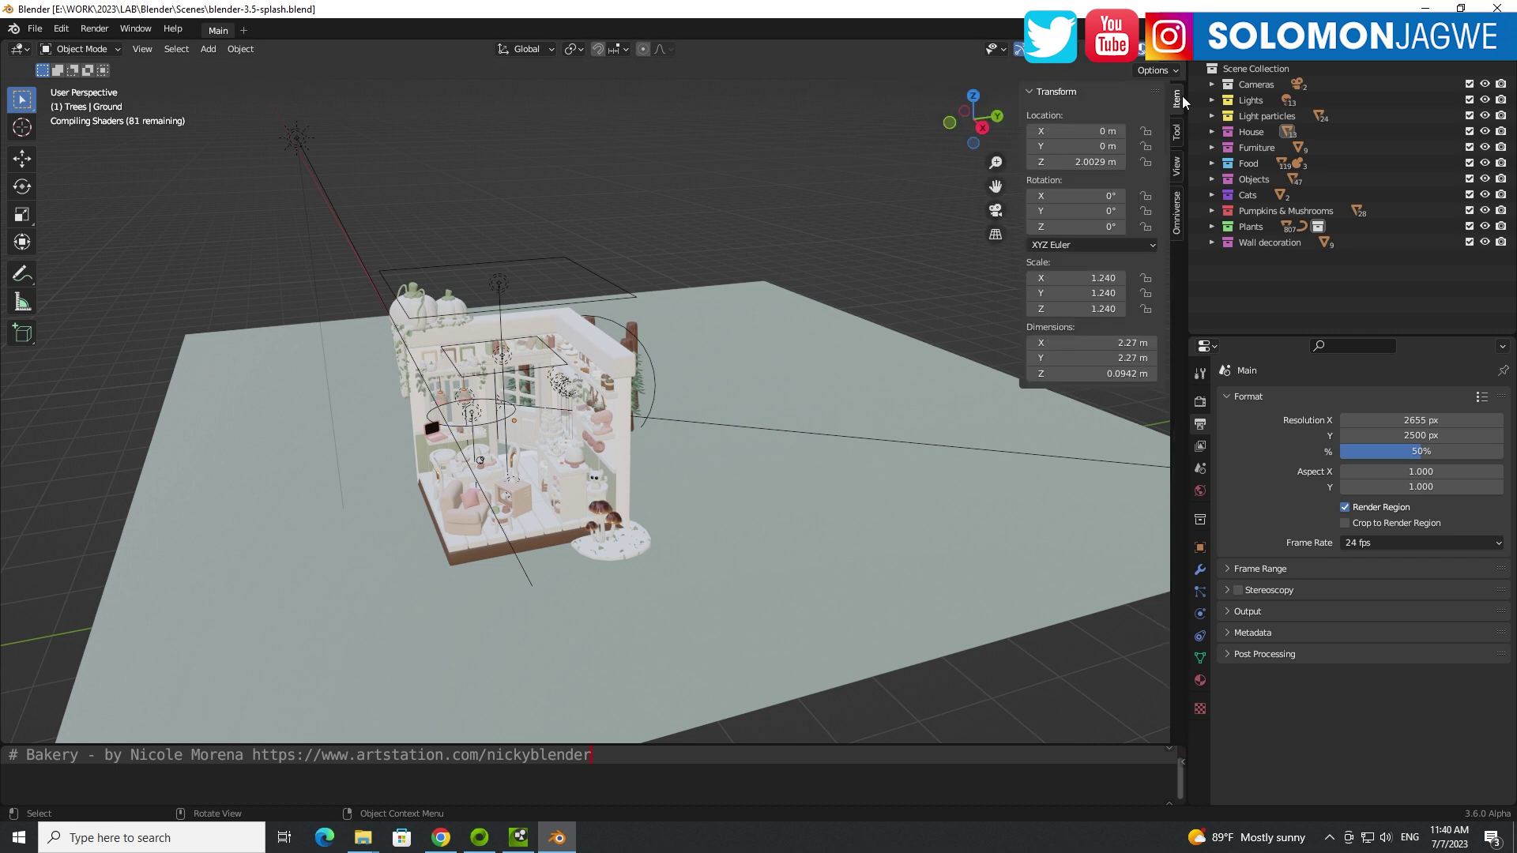
left_click(1178, 224)
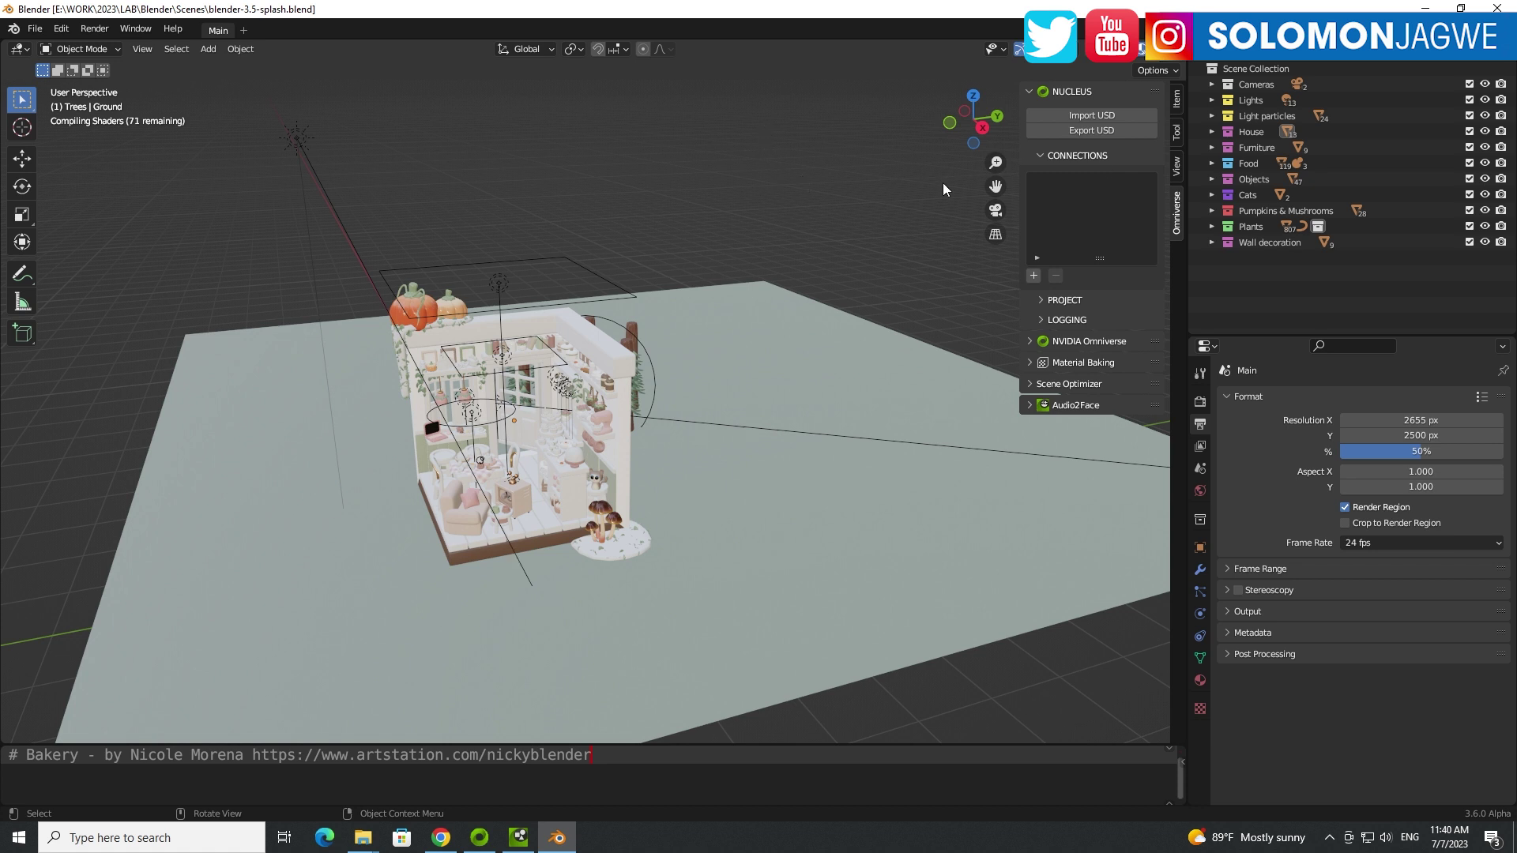
Open USD Export and enable the Animation and Armatures export options.
left_click(1097, 130)
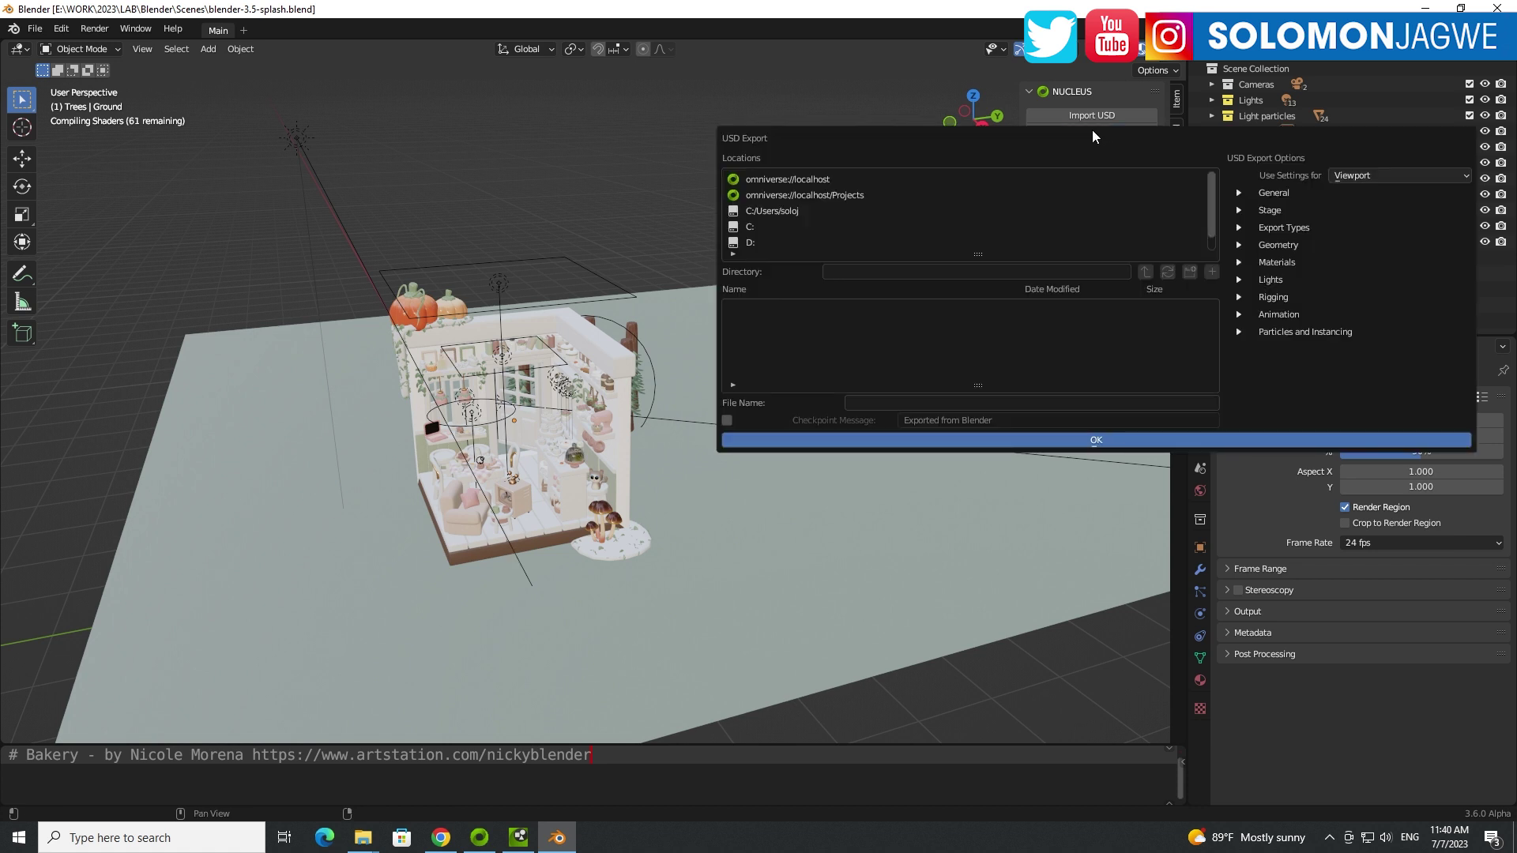
left_click_drag(1092, 129, 567, 124)
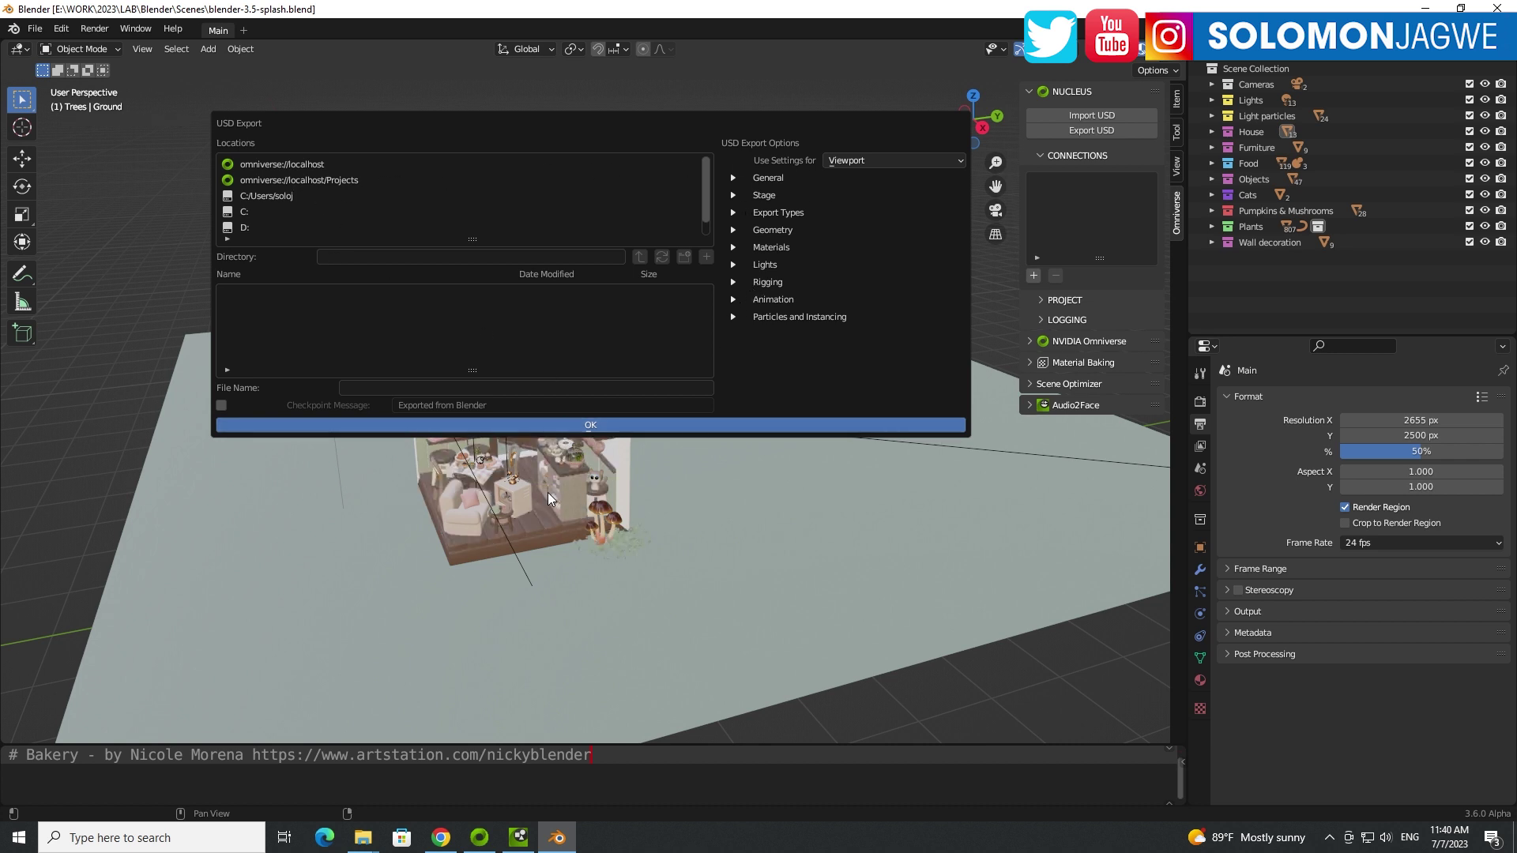
left_click(734, 300)
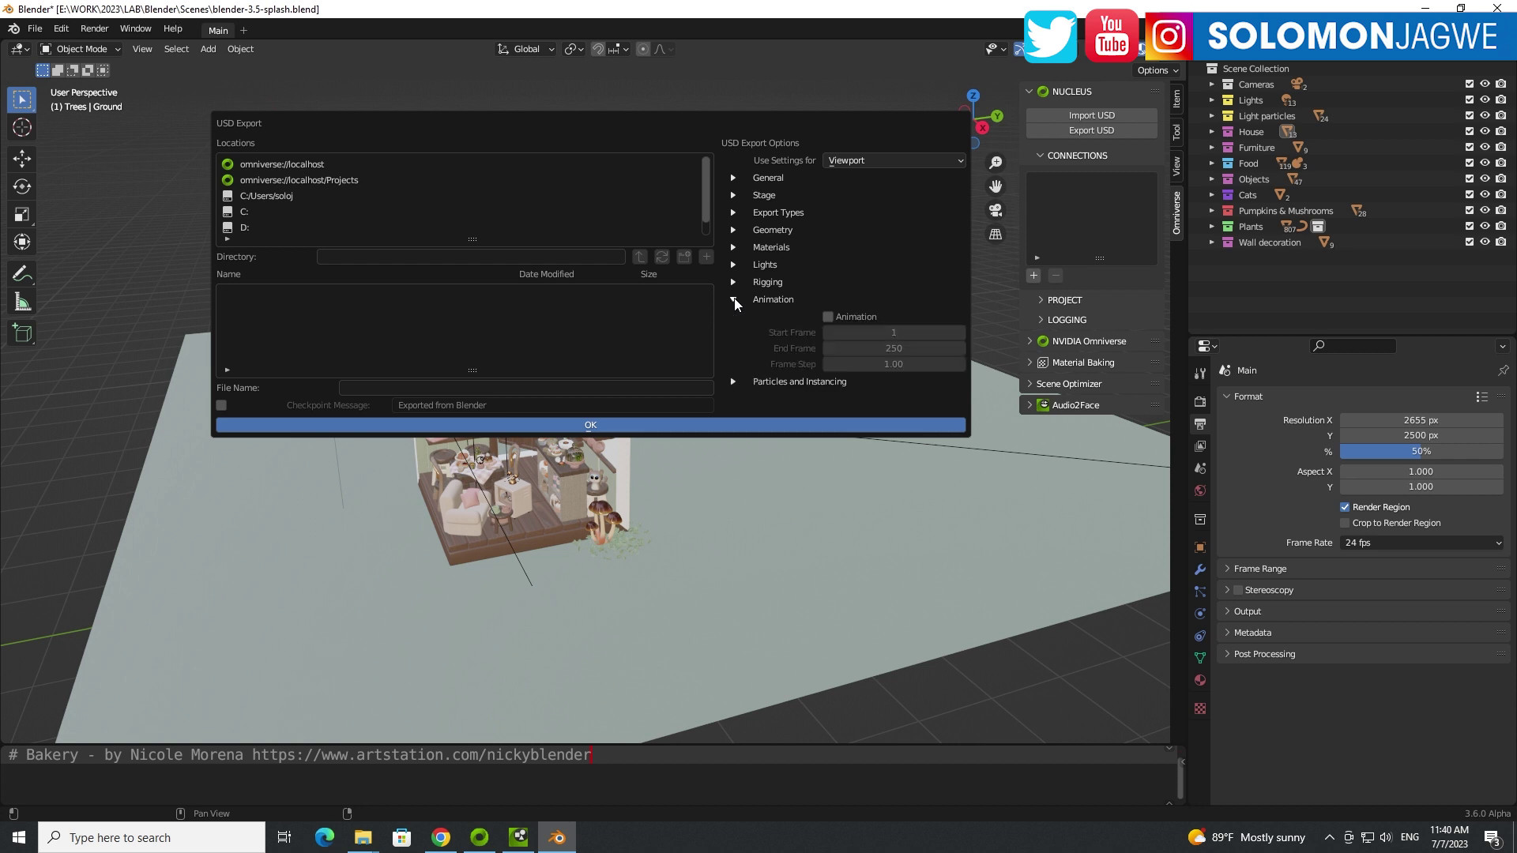
left_click(829, 318)
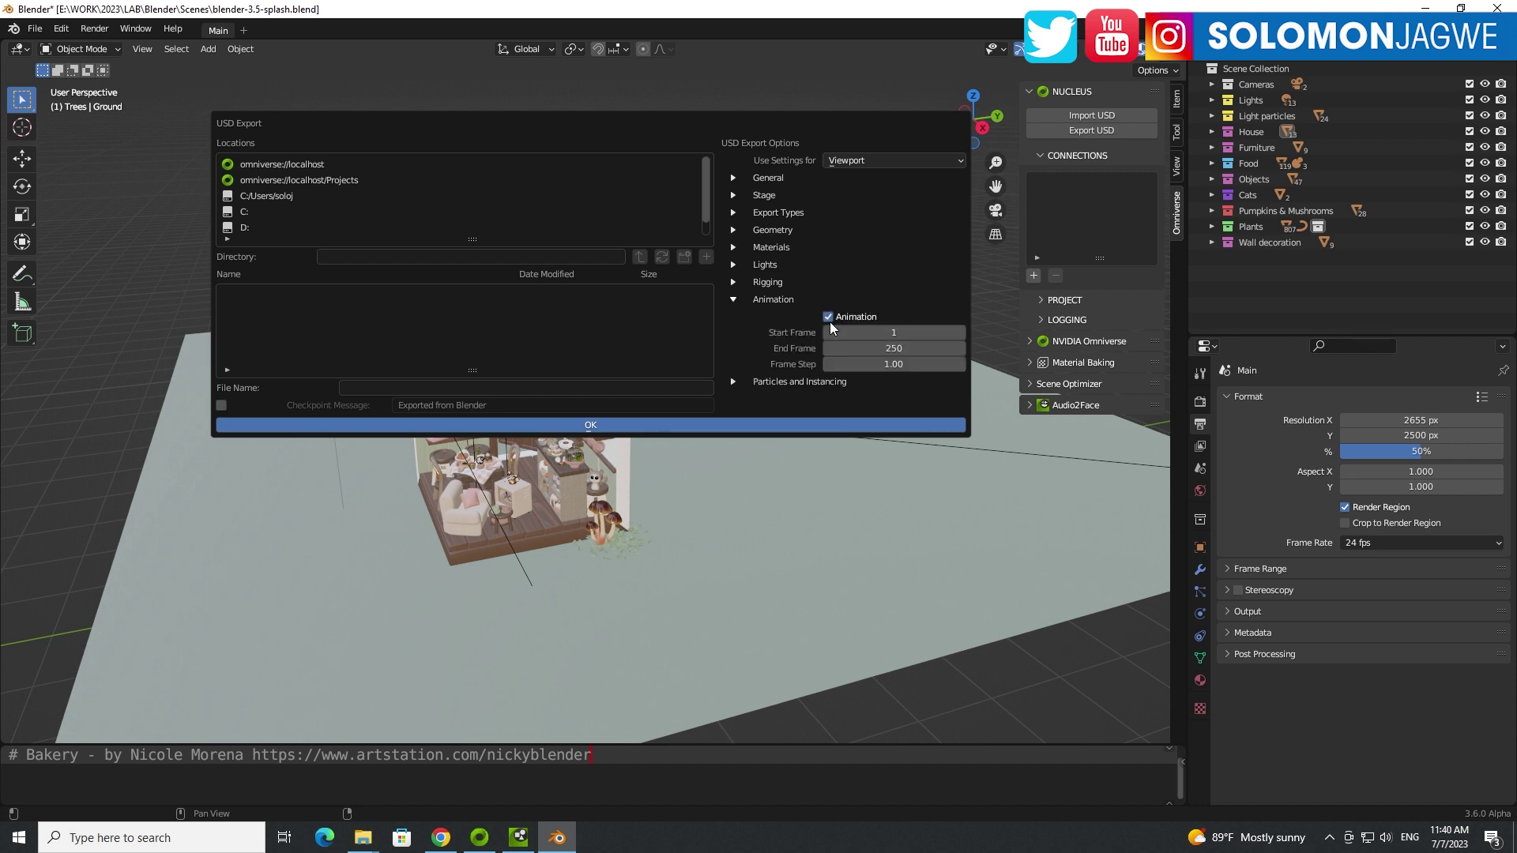
left_click(734, 266)
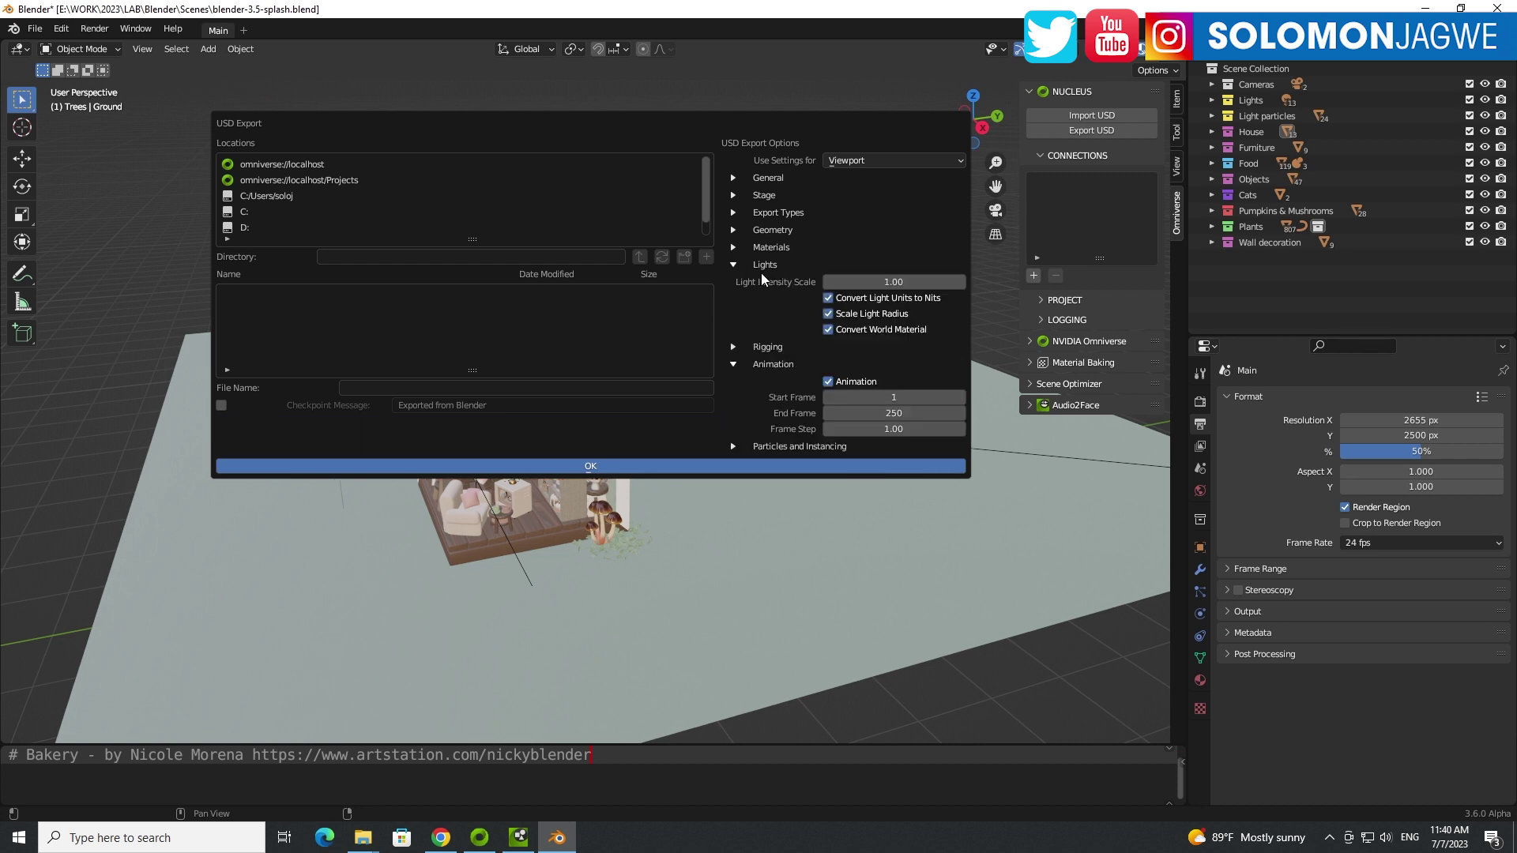
left_click(734, 347)
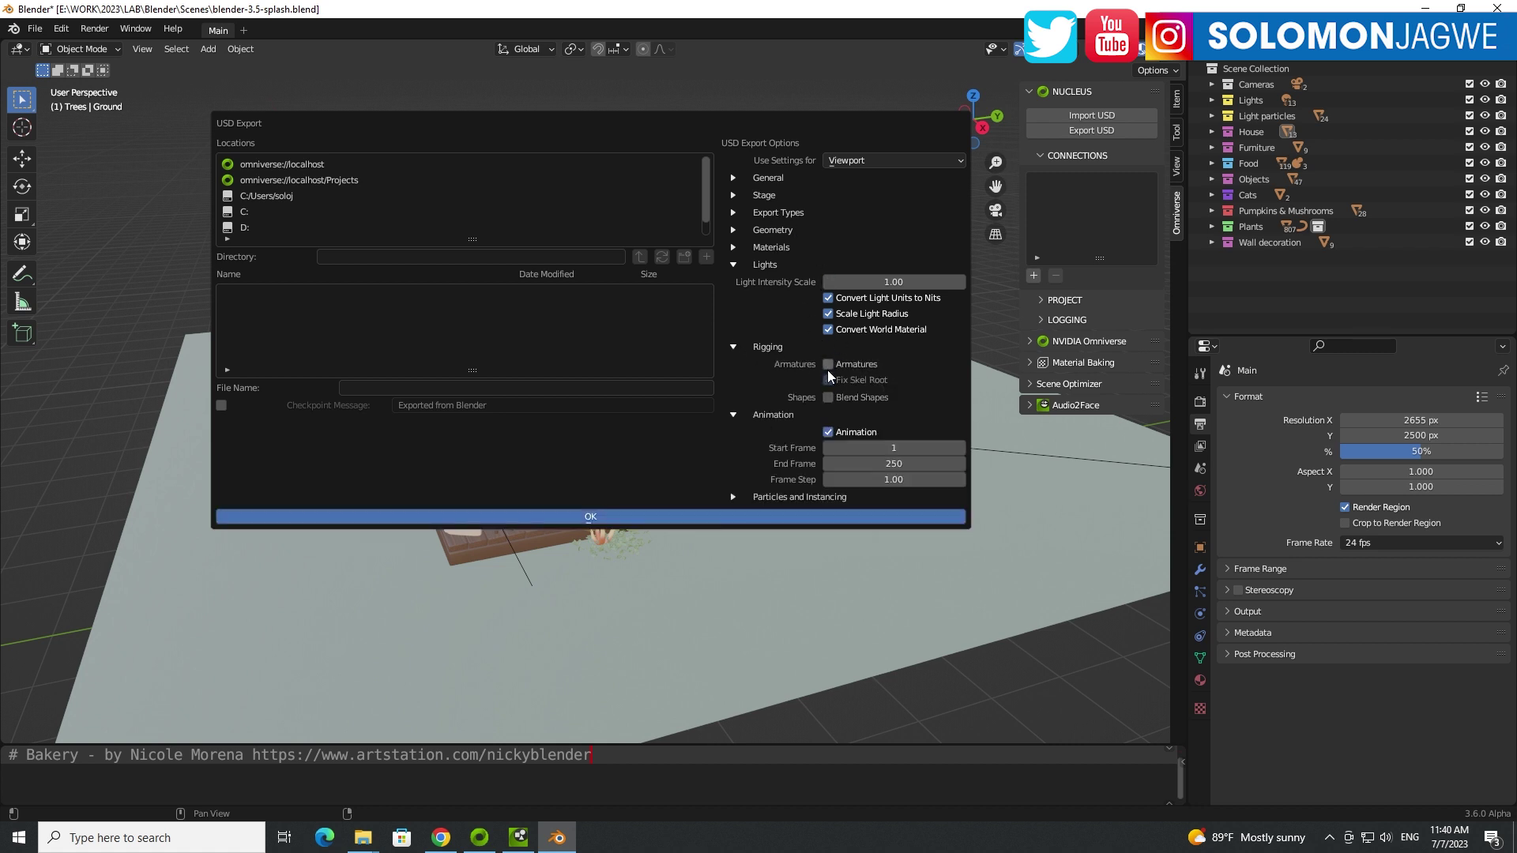
left_click(829, 365)
Expand Geometry, Export Types, Stage and General, then browse to omniverse://localhost/Projects/.
left_click(734, 230)
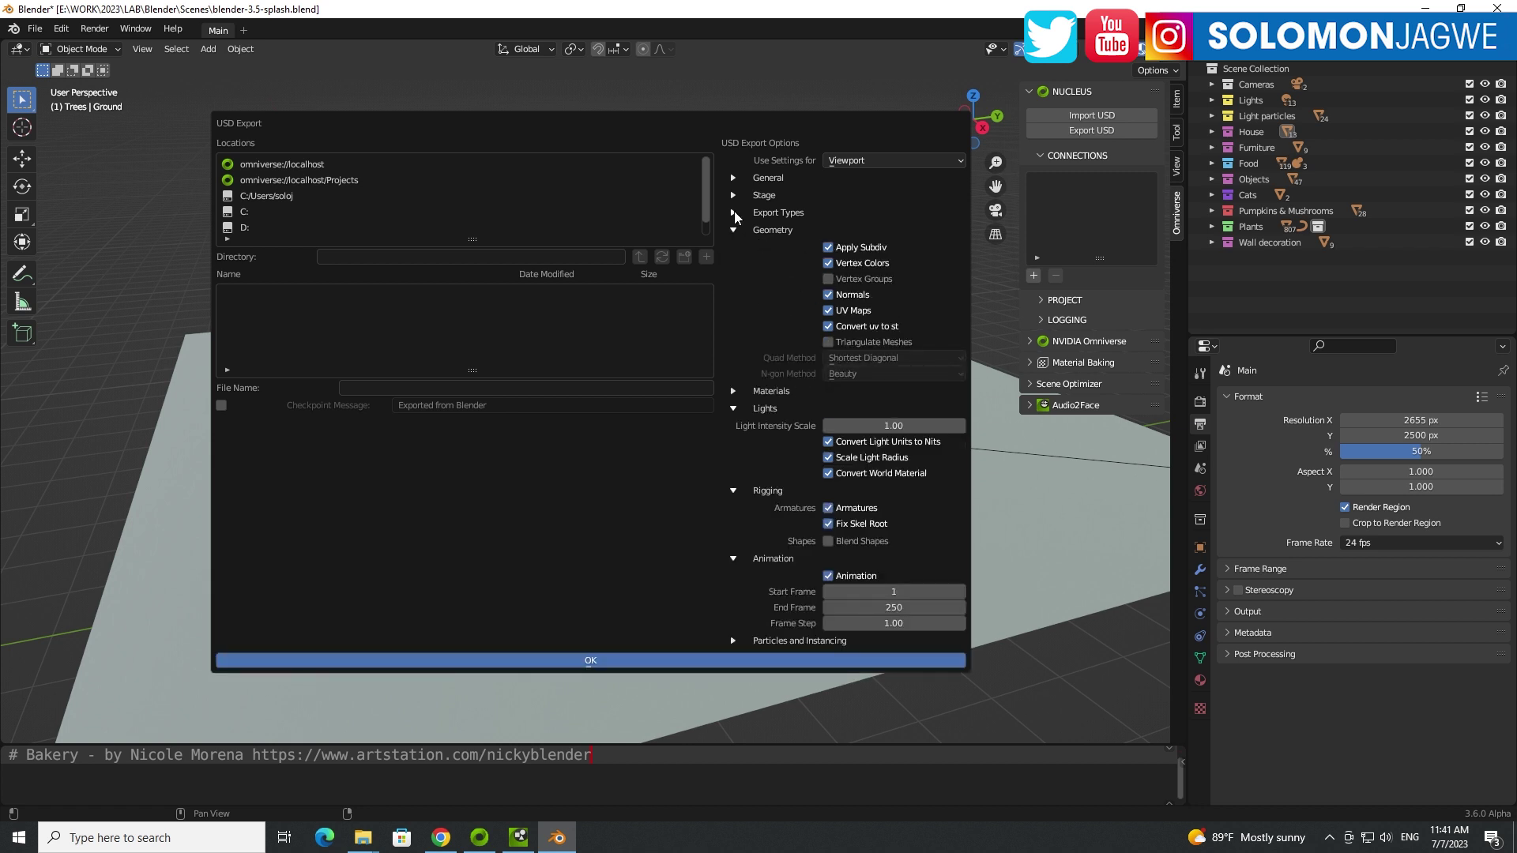
left_click(734, 213)
left_click(733, 196)
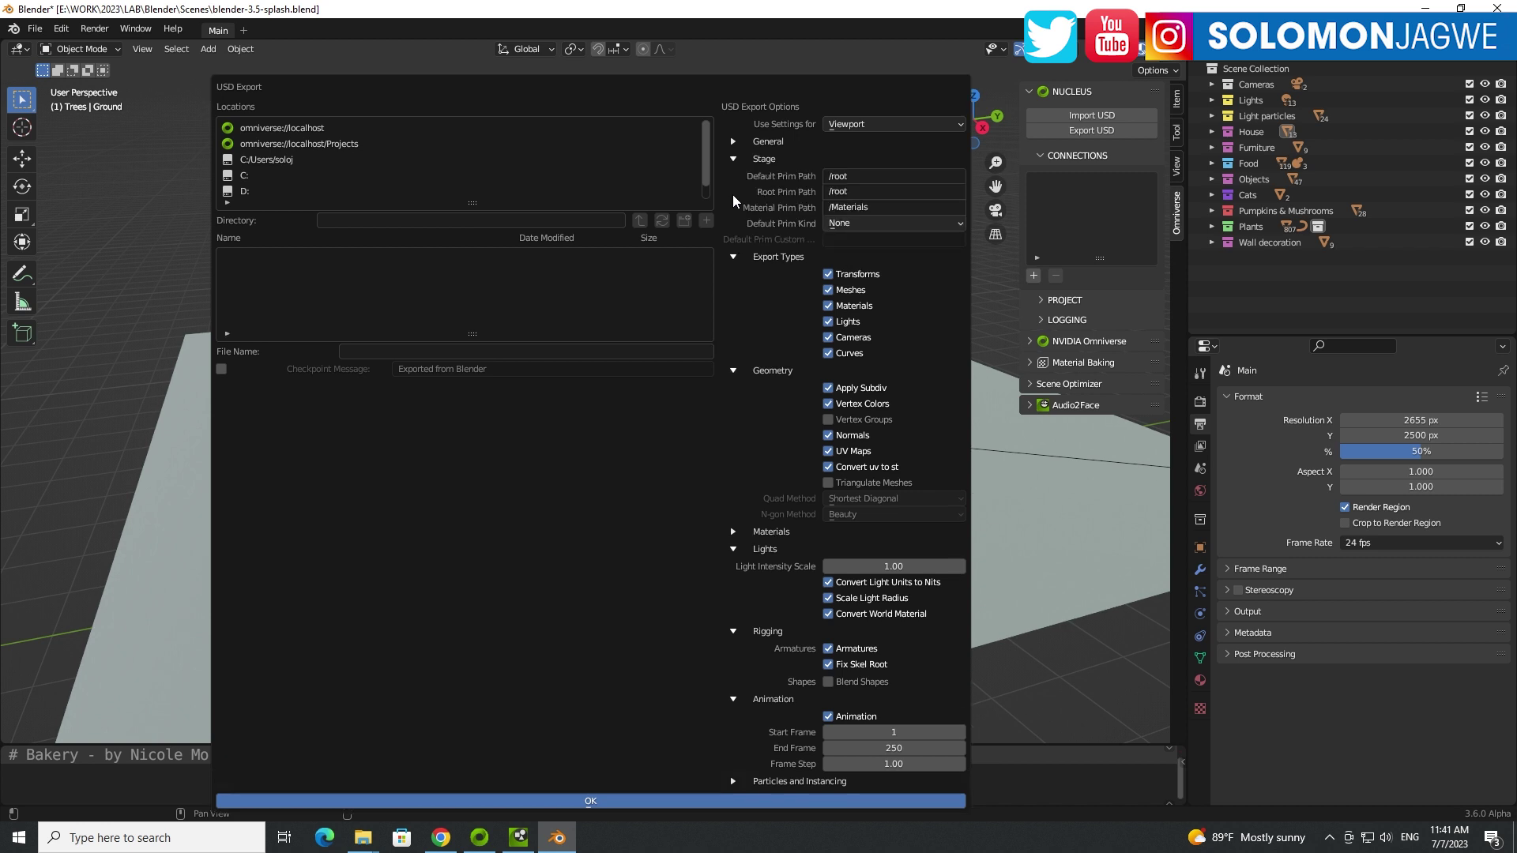
left_click(734, 139)
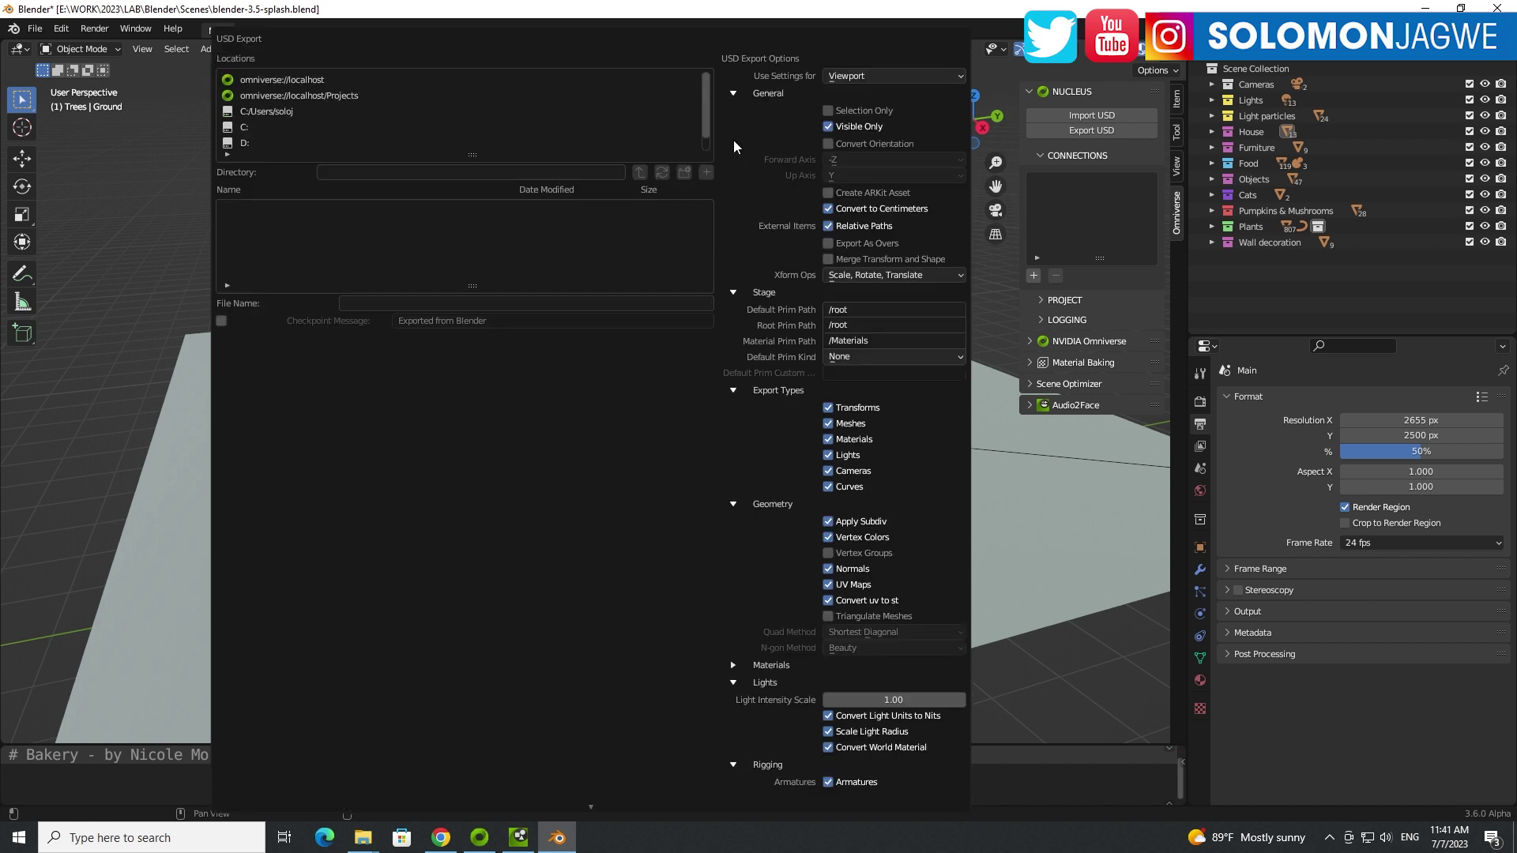
left_click(313, 99)
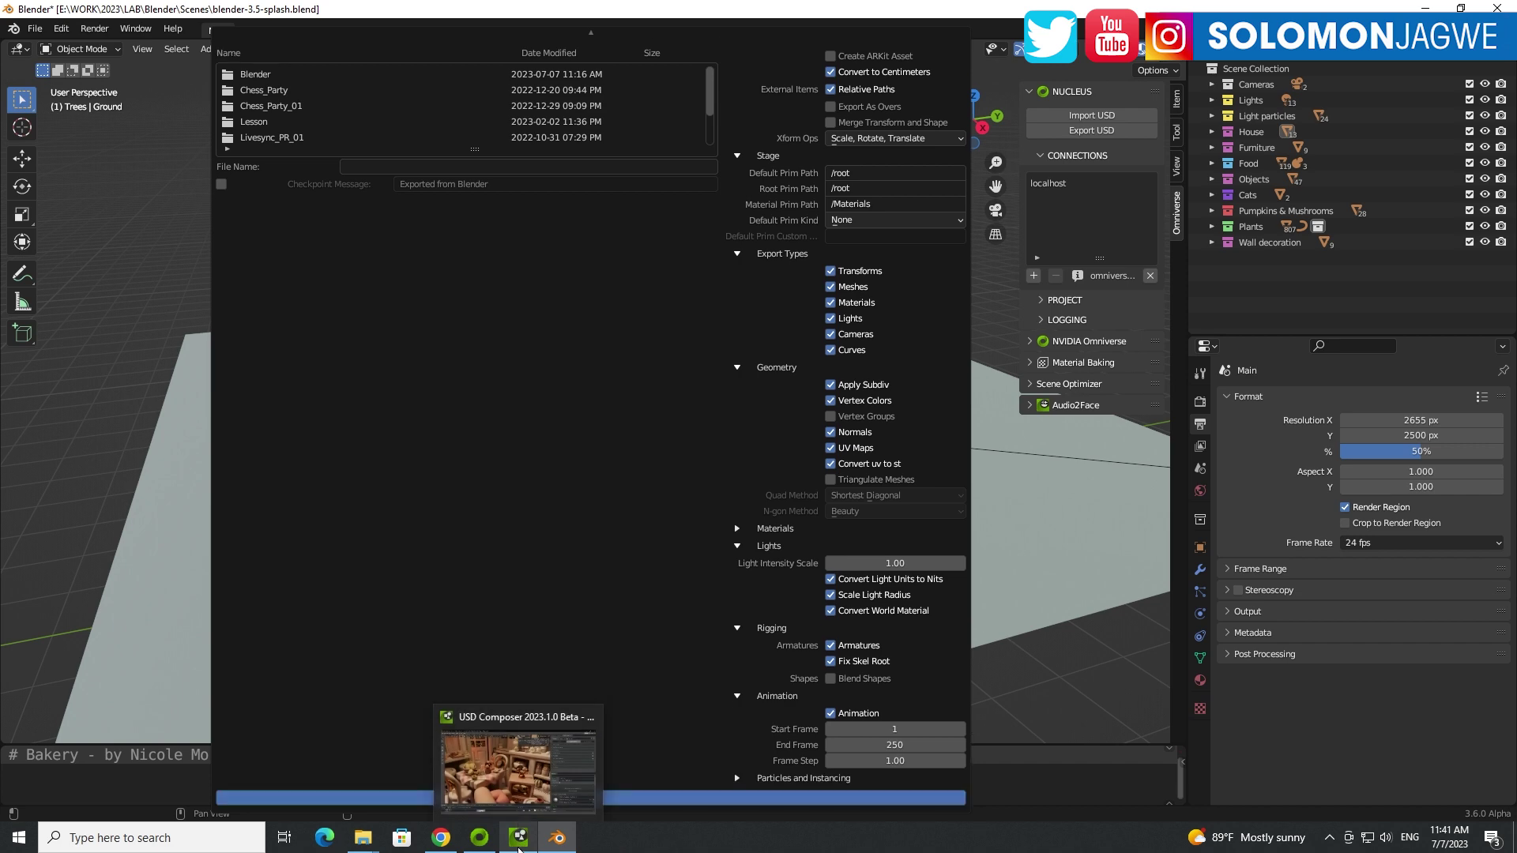
Switch USD Composer to the Default window layout.
left_click(520, 847)
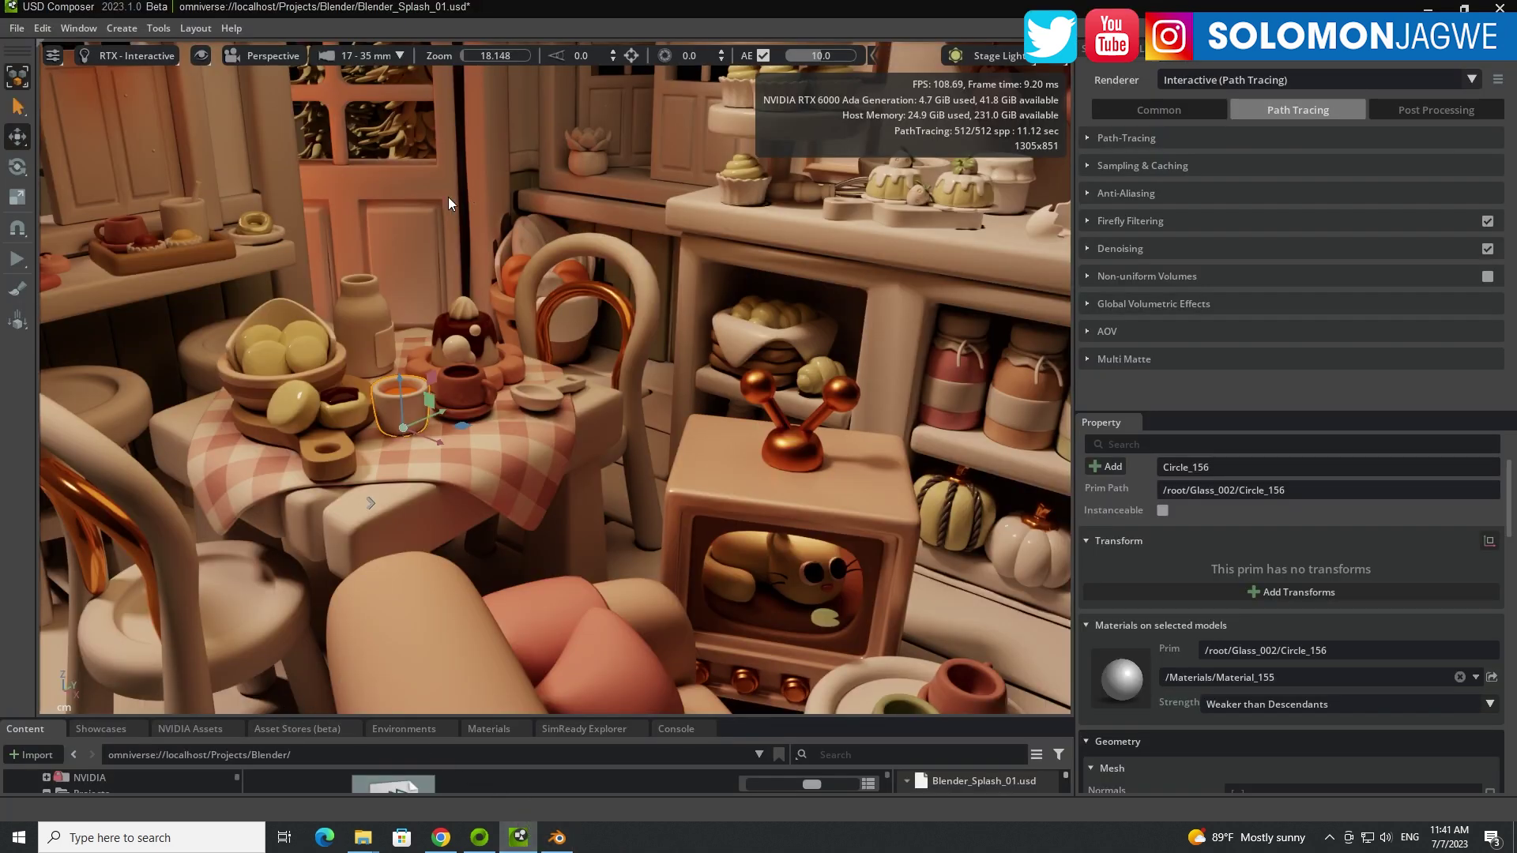
left_click(208, 30)
left_click(204, 57)
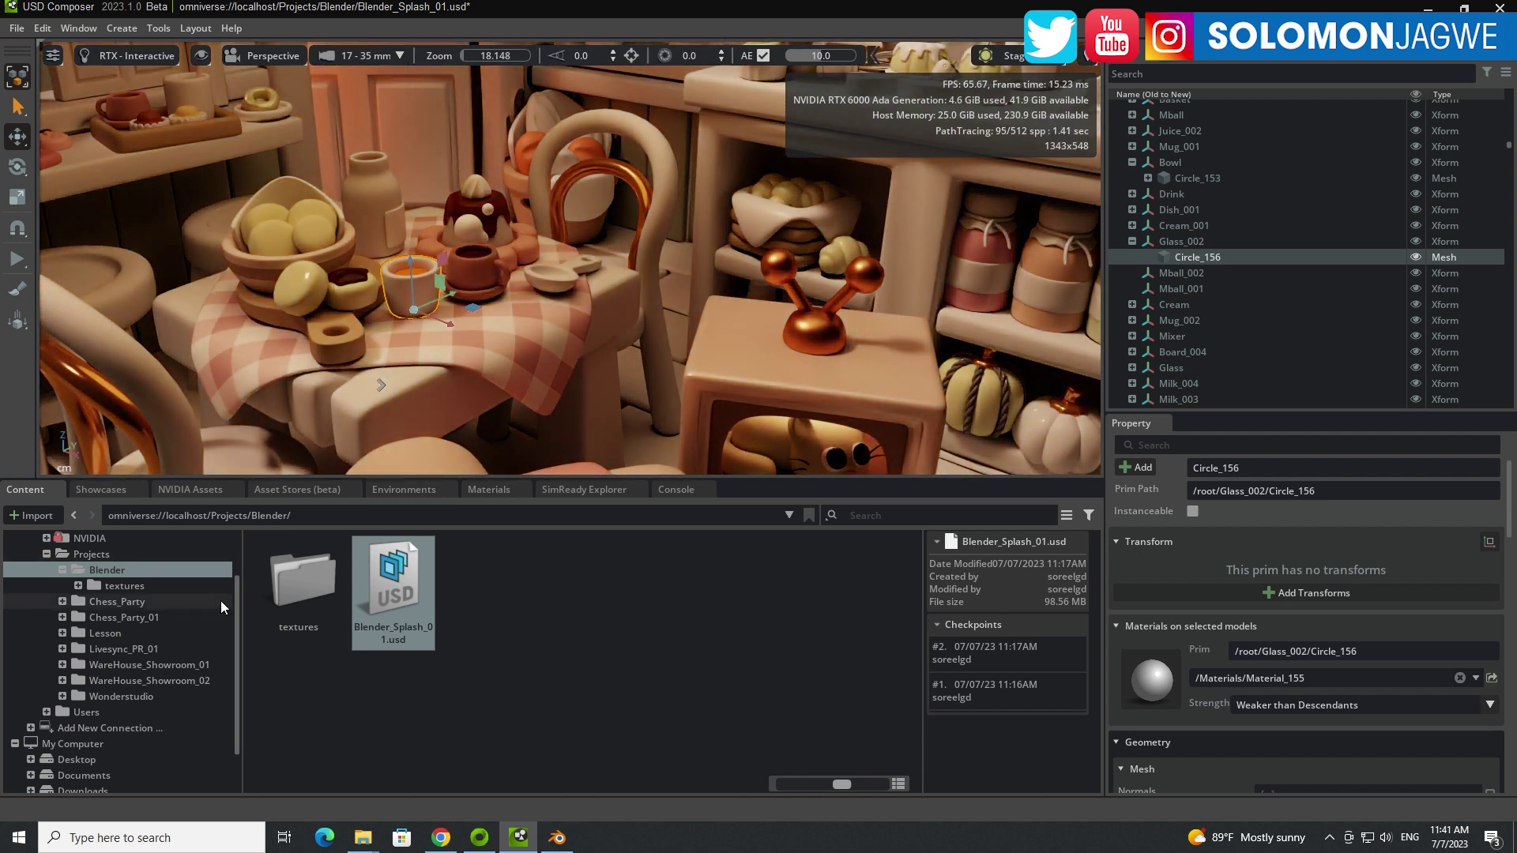
left_click_drag(238, 596, 240, 552)
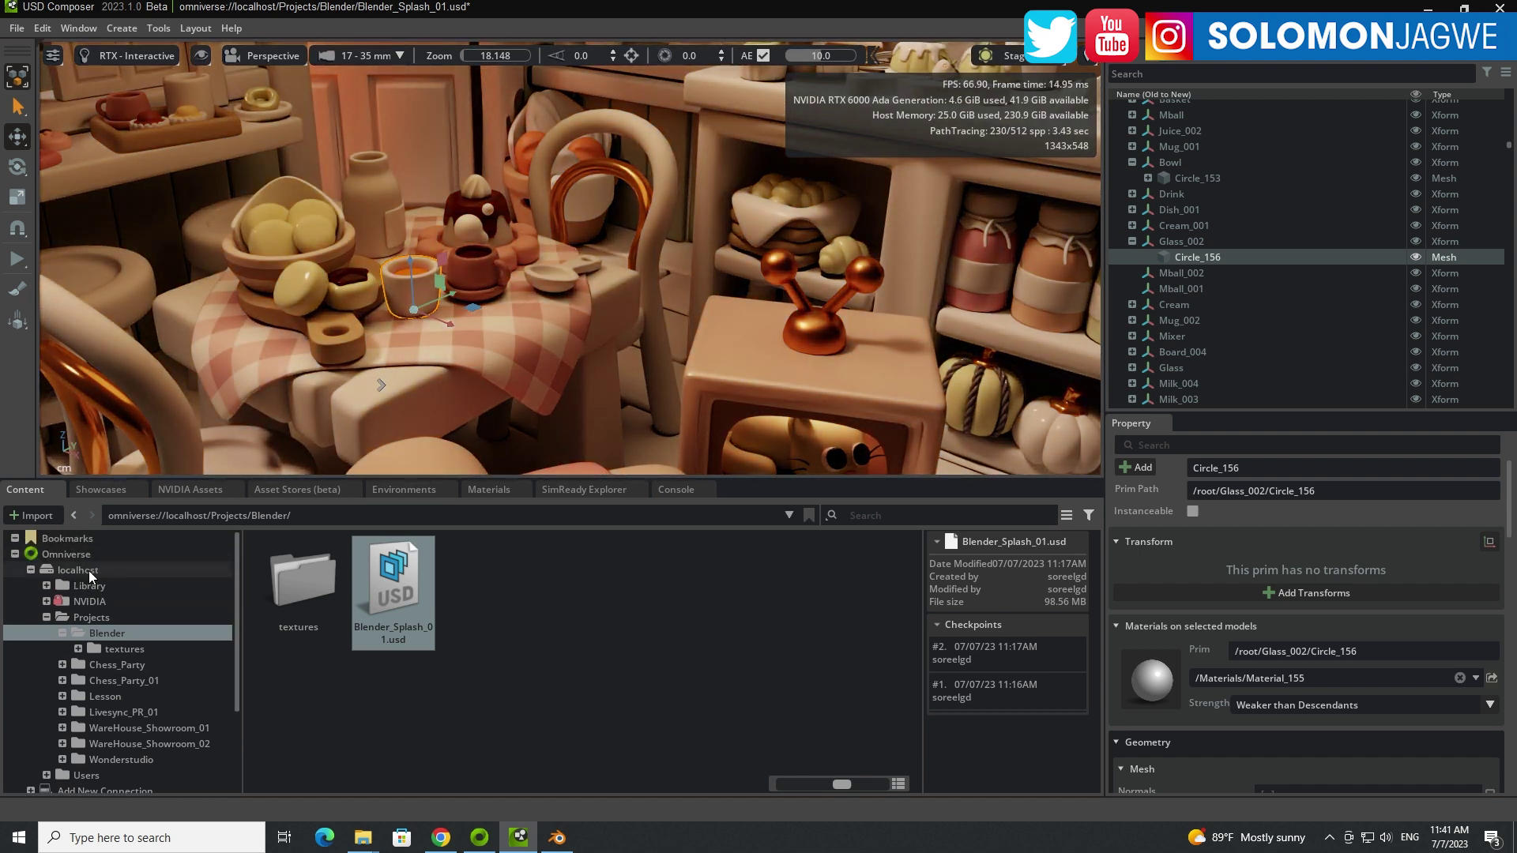
Navigate the Content tree to Omniverse > localhost > Projects and open the Blender folder.
left_click(76, 553)
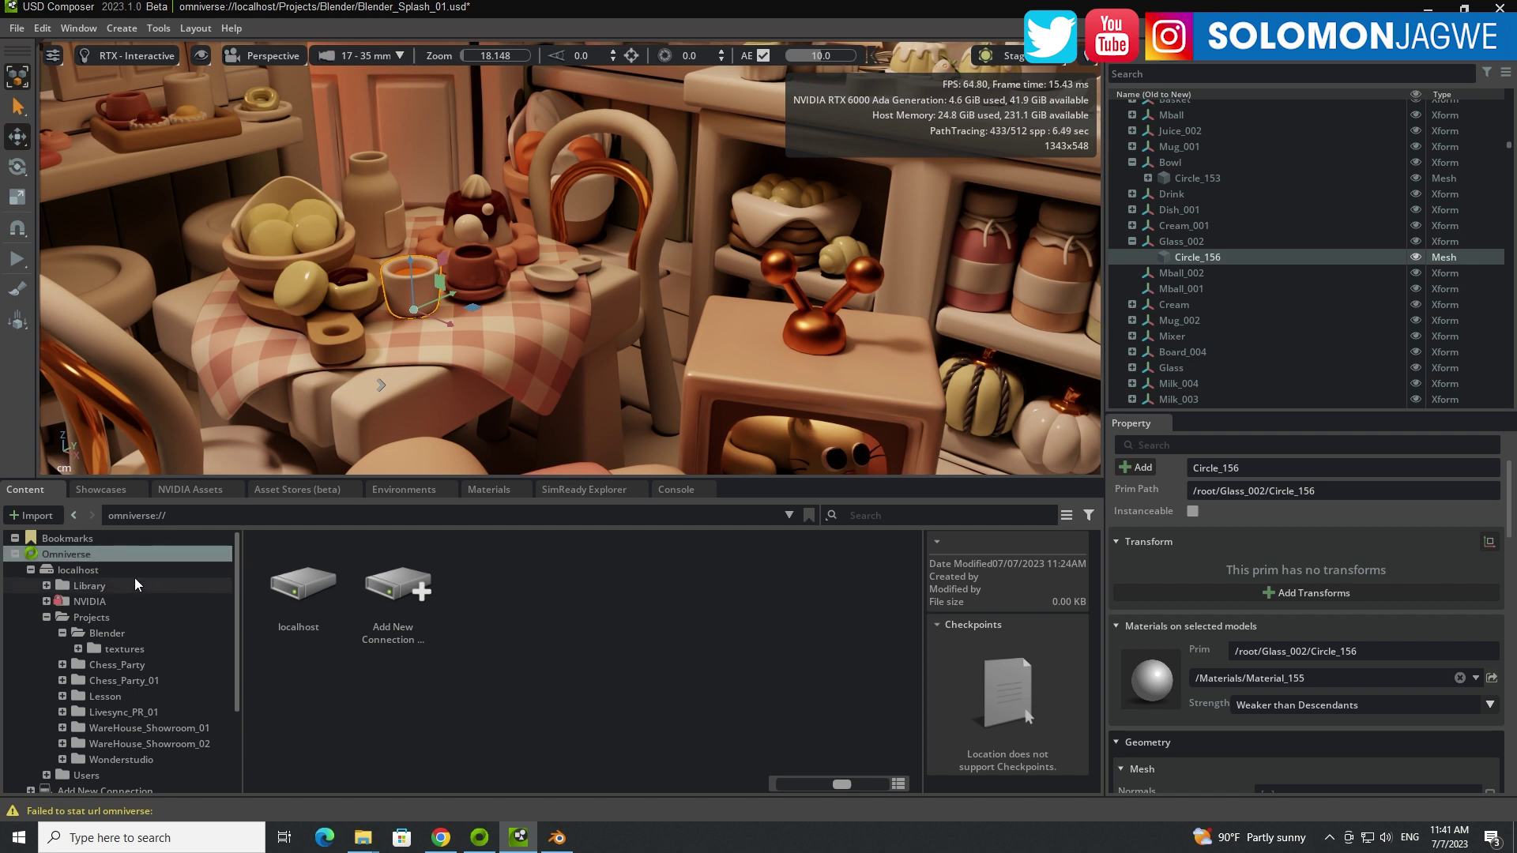
left_click(87, 569)
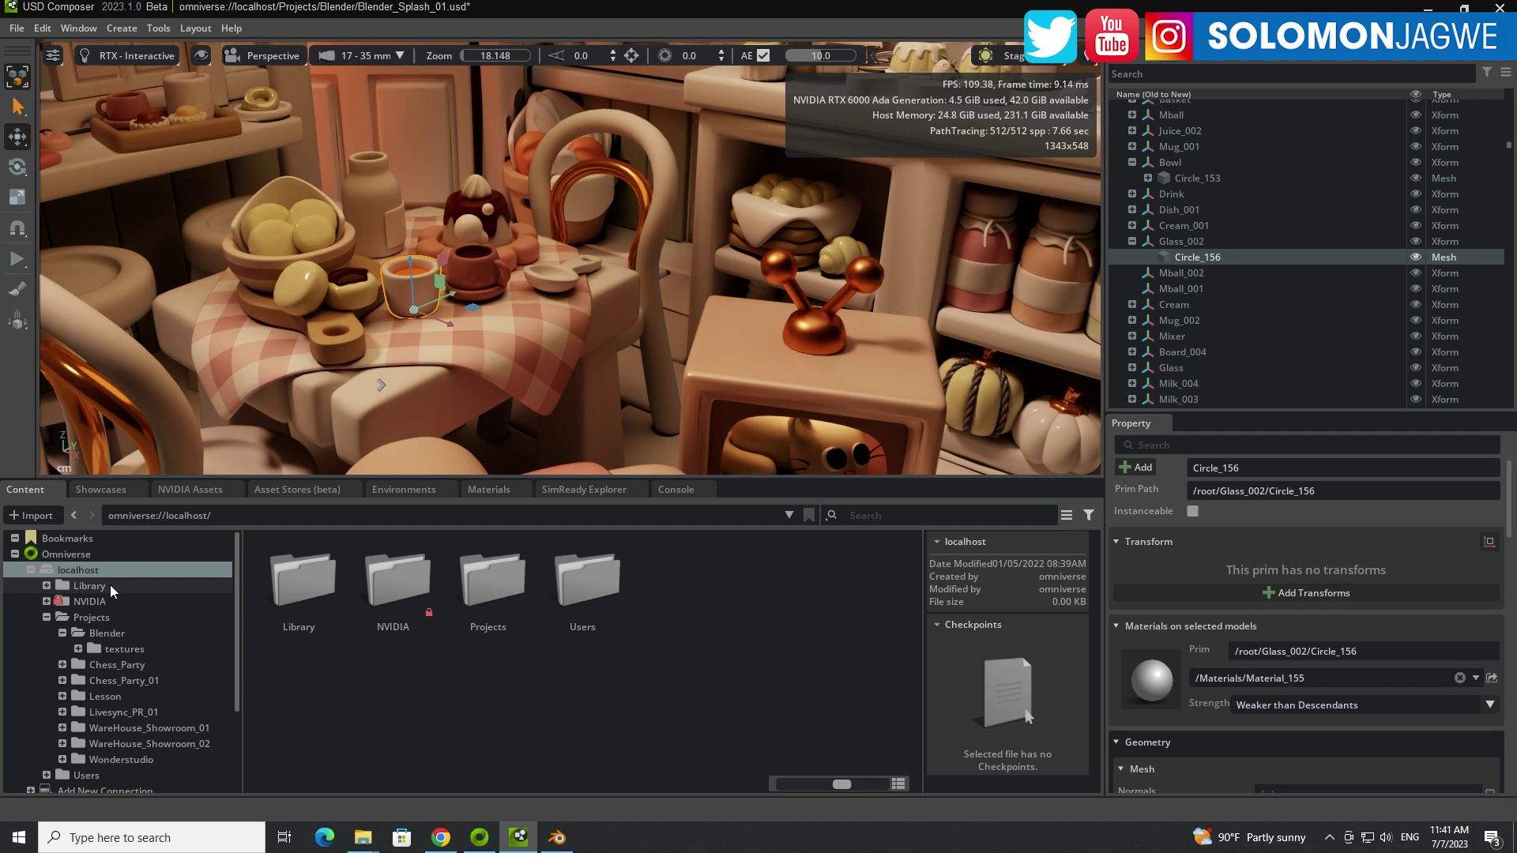
left_click(97, 616)
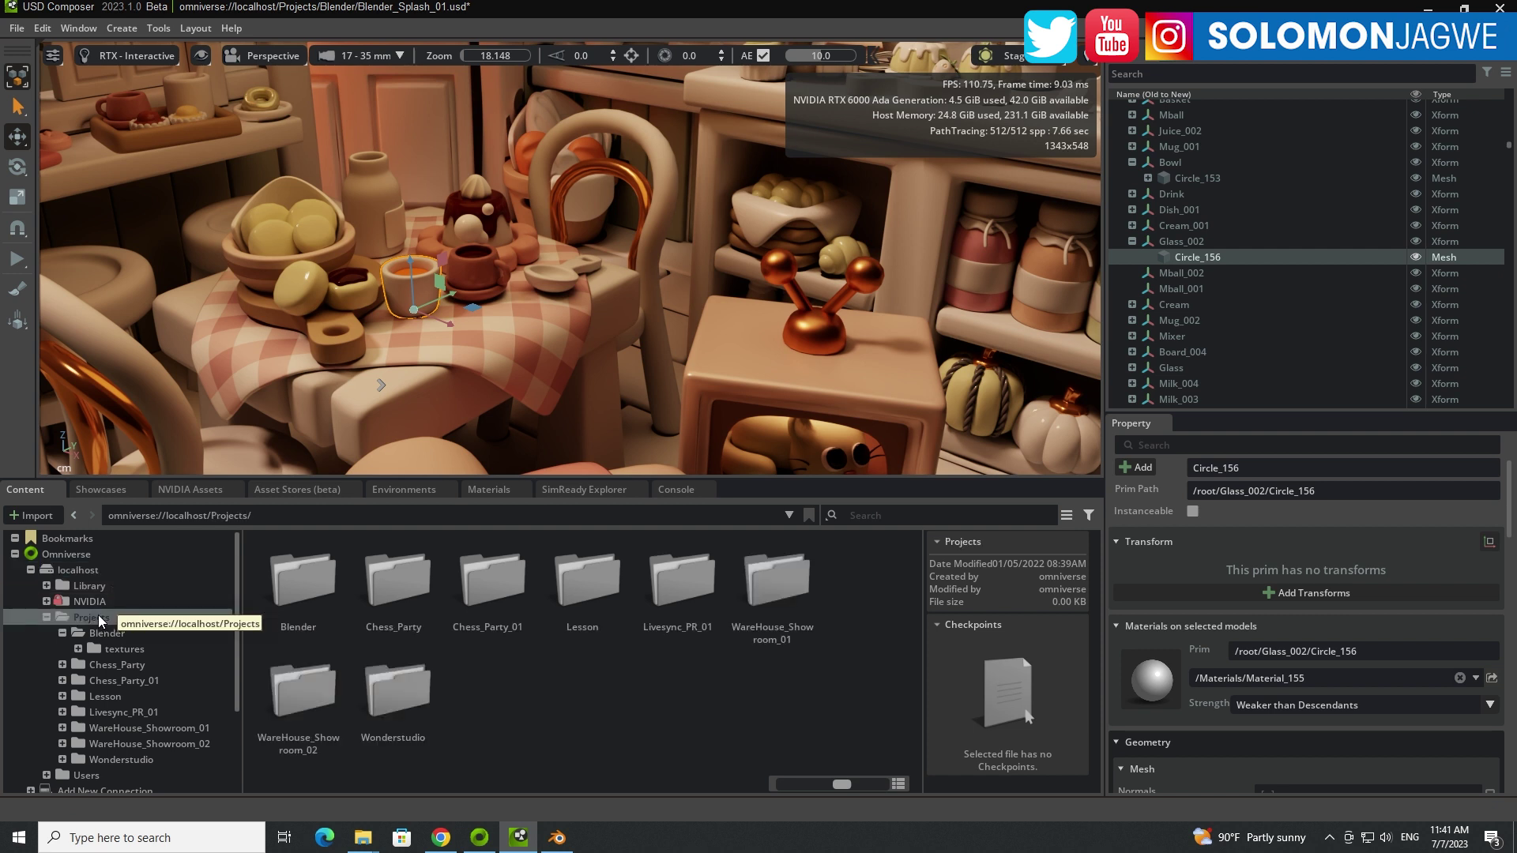
double_click(66, 556)
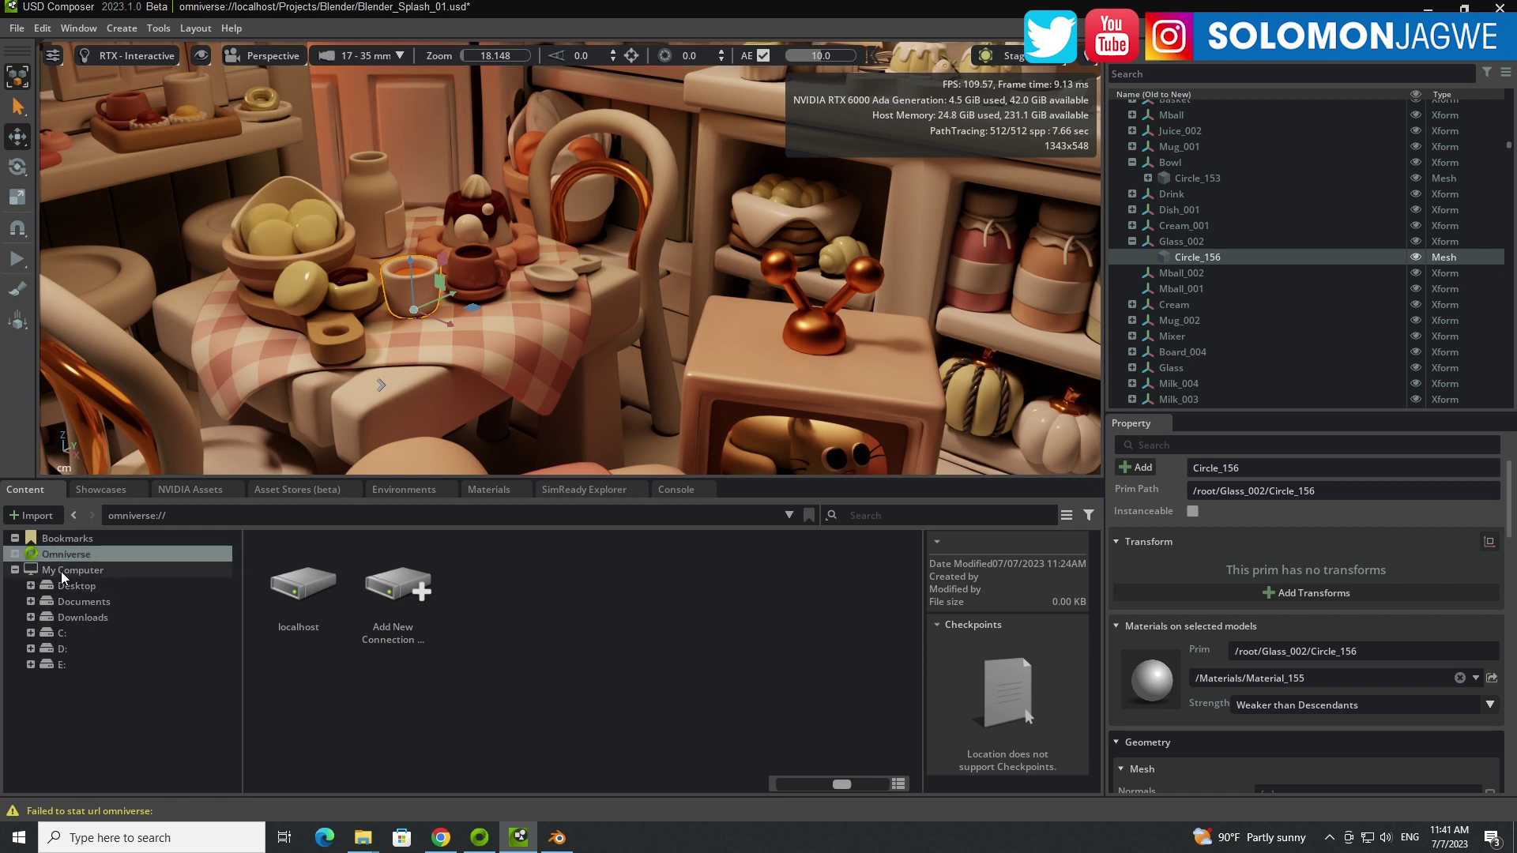
left_click(60, 572)
left_click(60, 556)
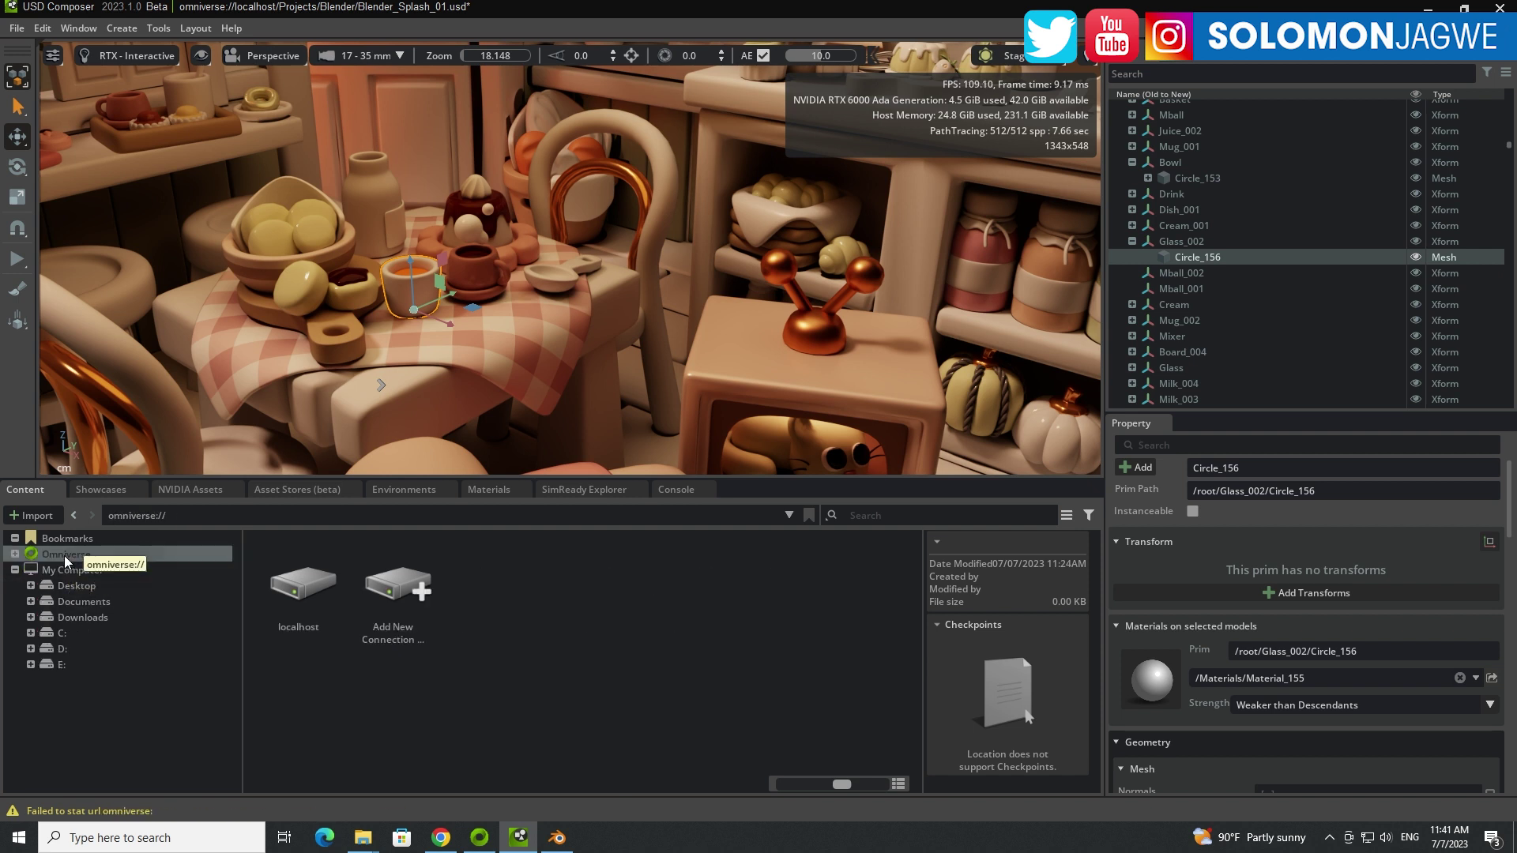
left_click(14, 554)
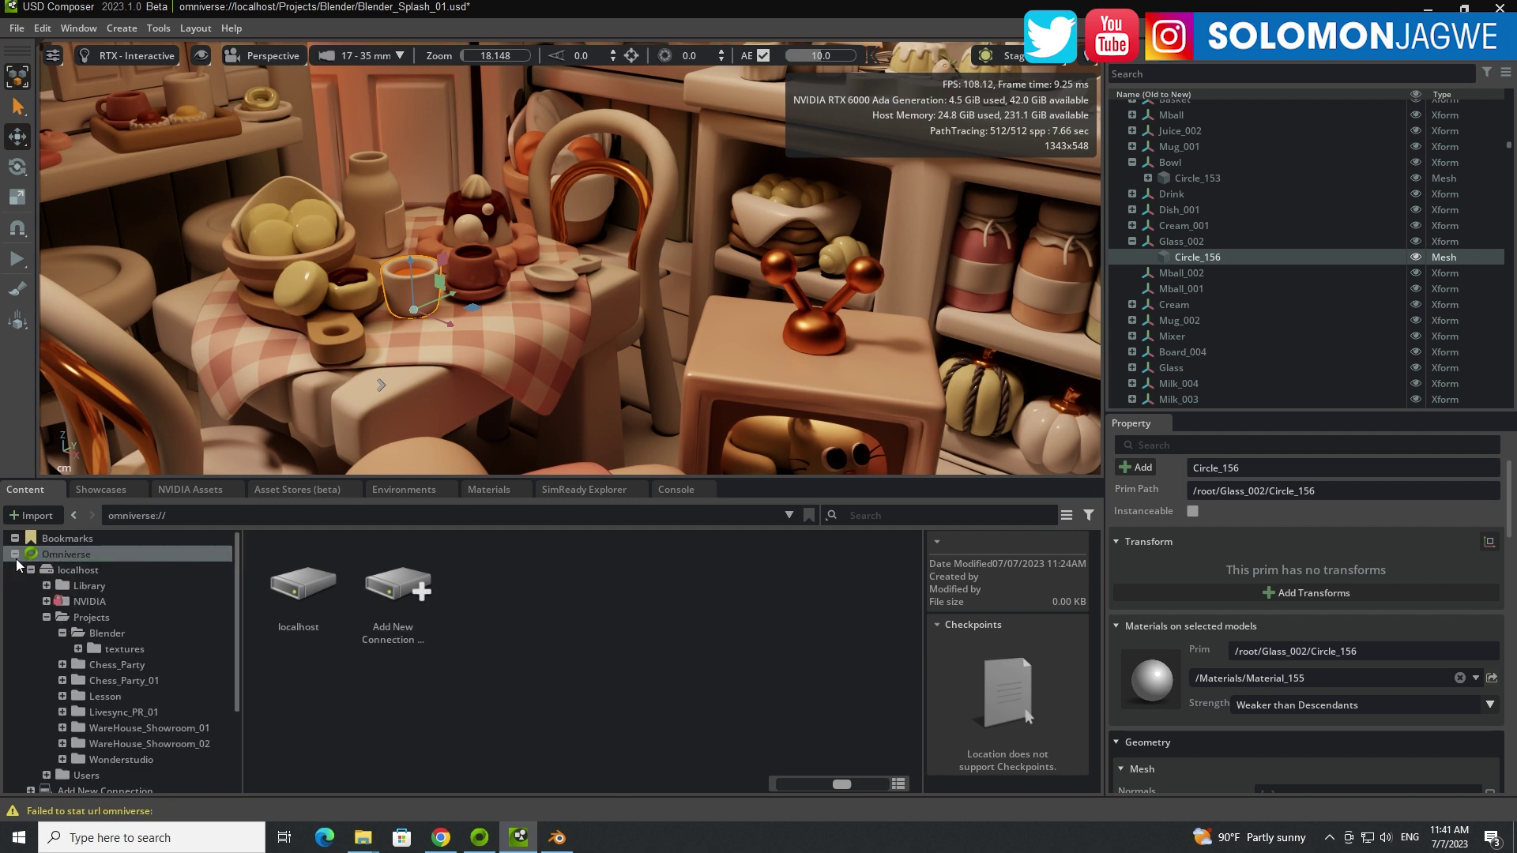
left_click(92, 618)
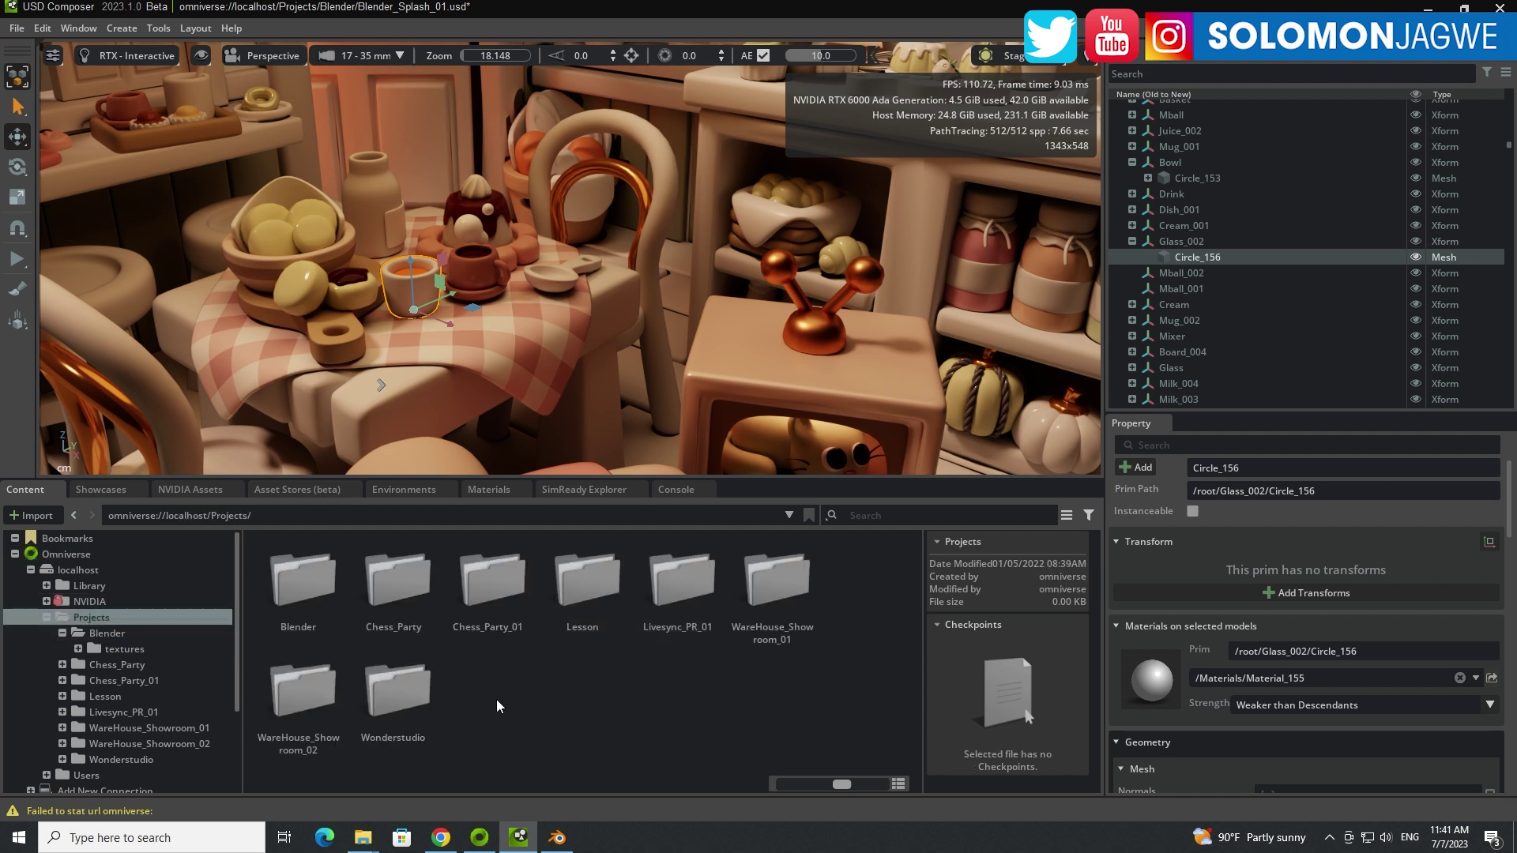
double_click(302, 582)
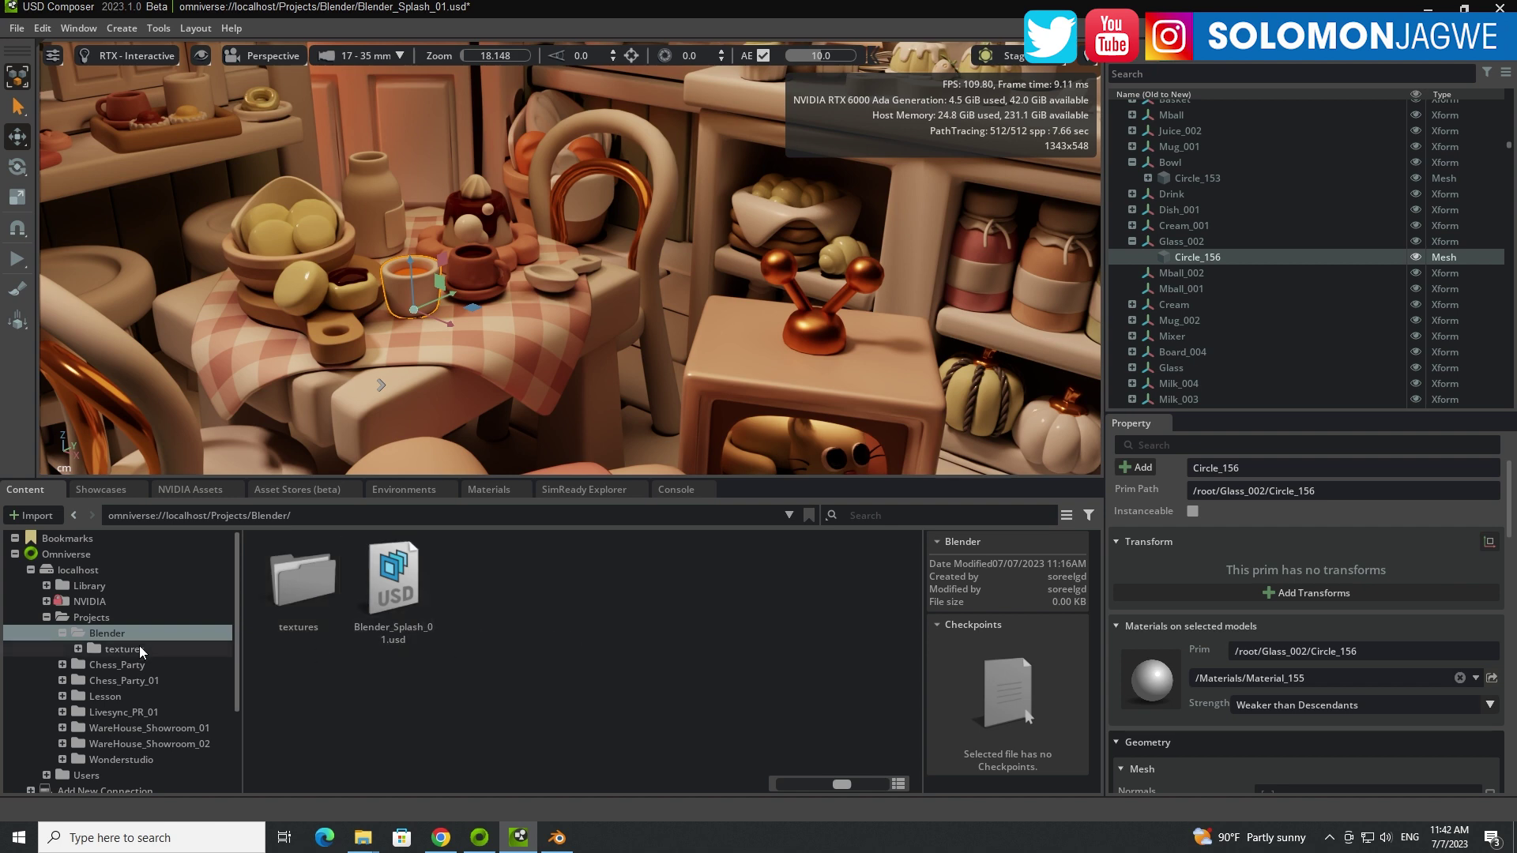
In Blender's USD export dialog, create a new folder named Blender2 under Projects.
left_click(556, 839)
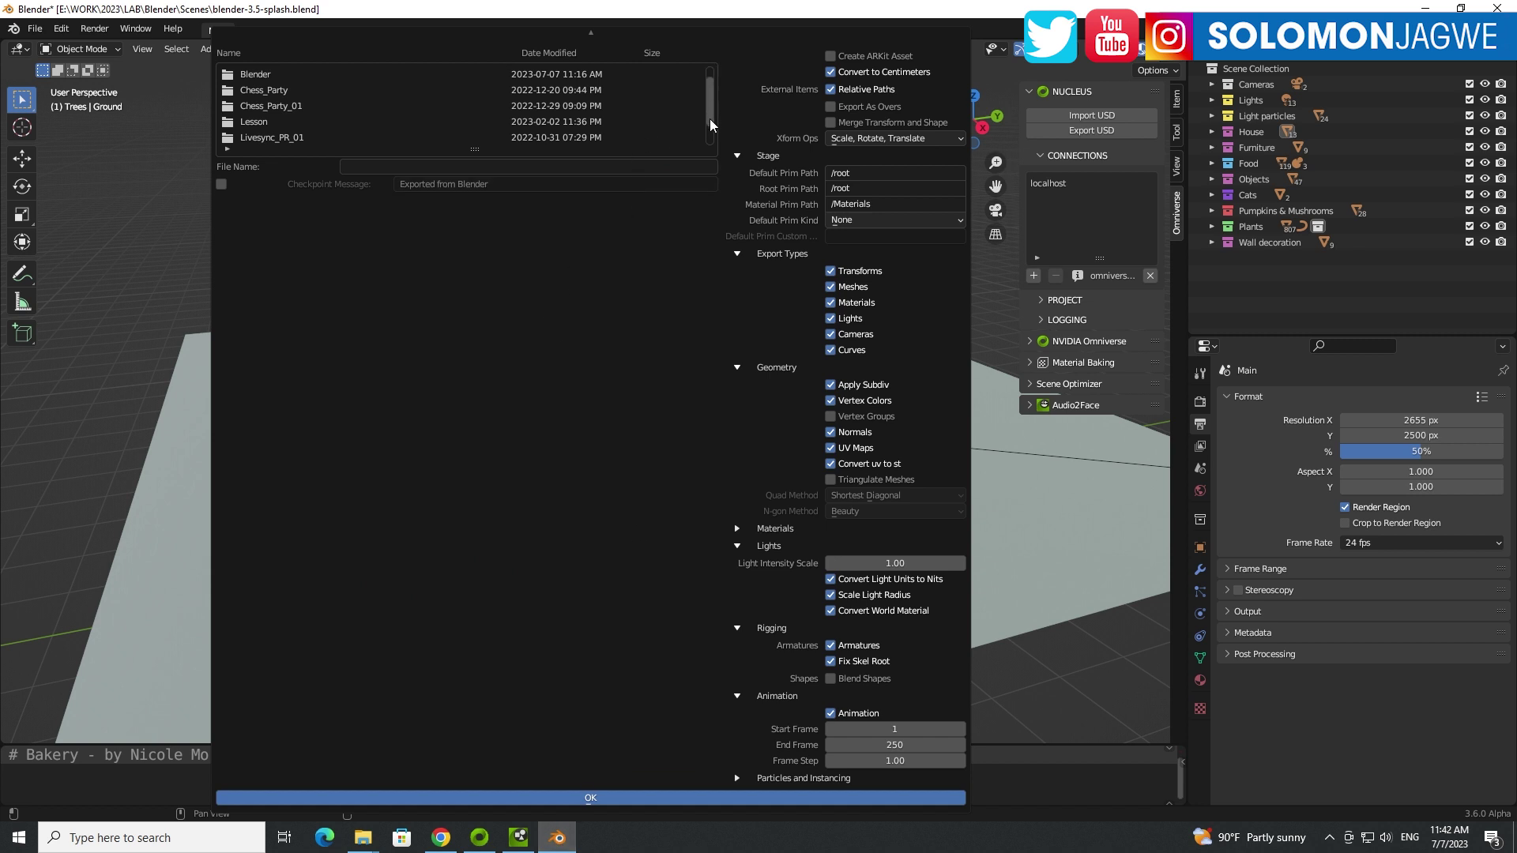
scroll(710, 118, "down", 1)
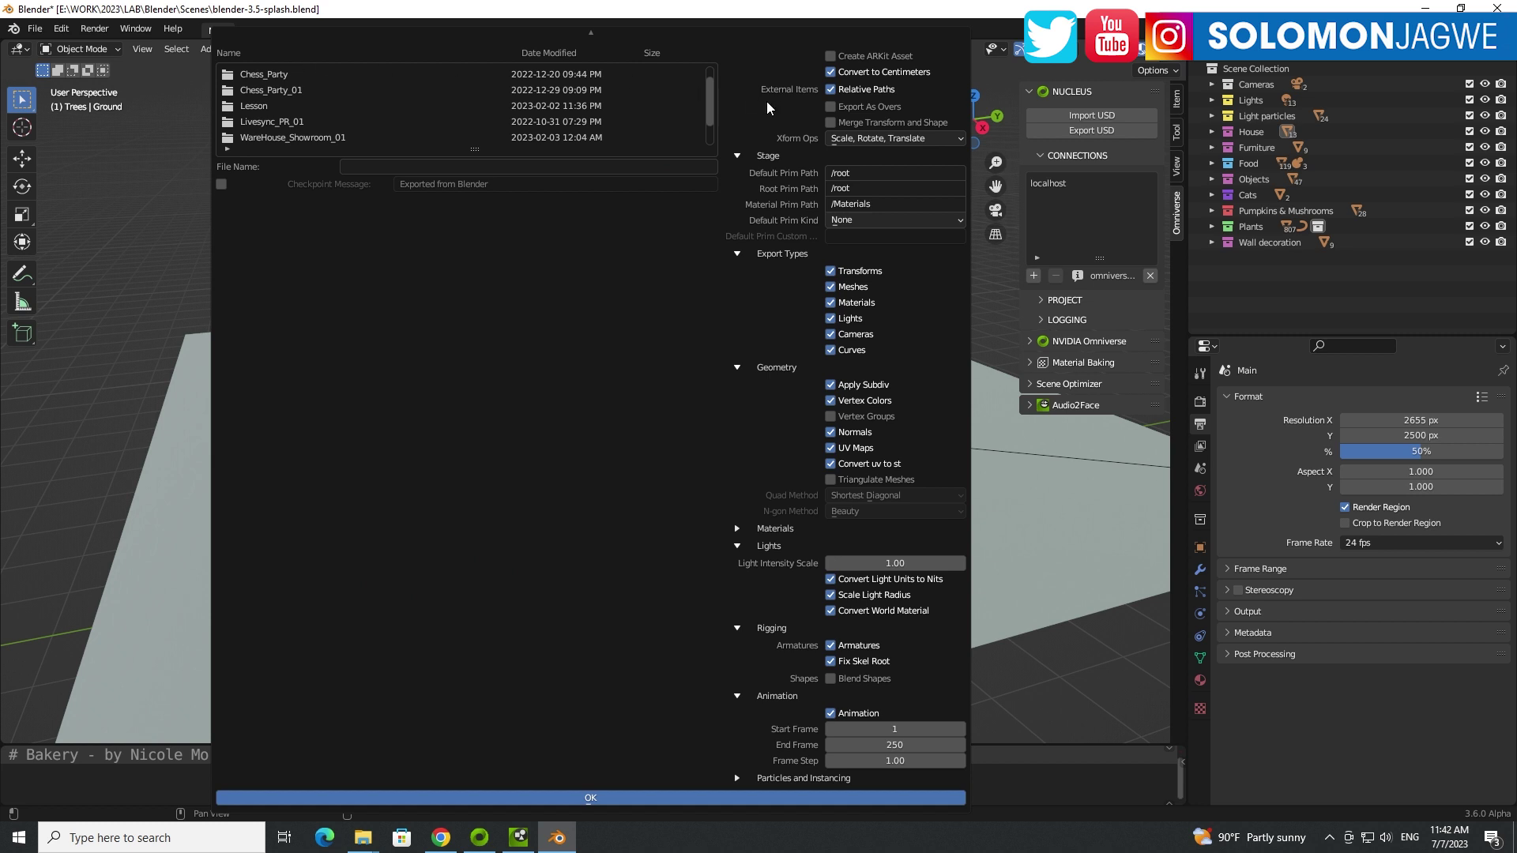
scroll(806, 52, "up", 1)
scroll(712, 118, "up", 1)
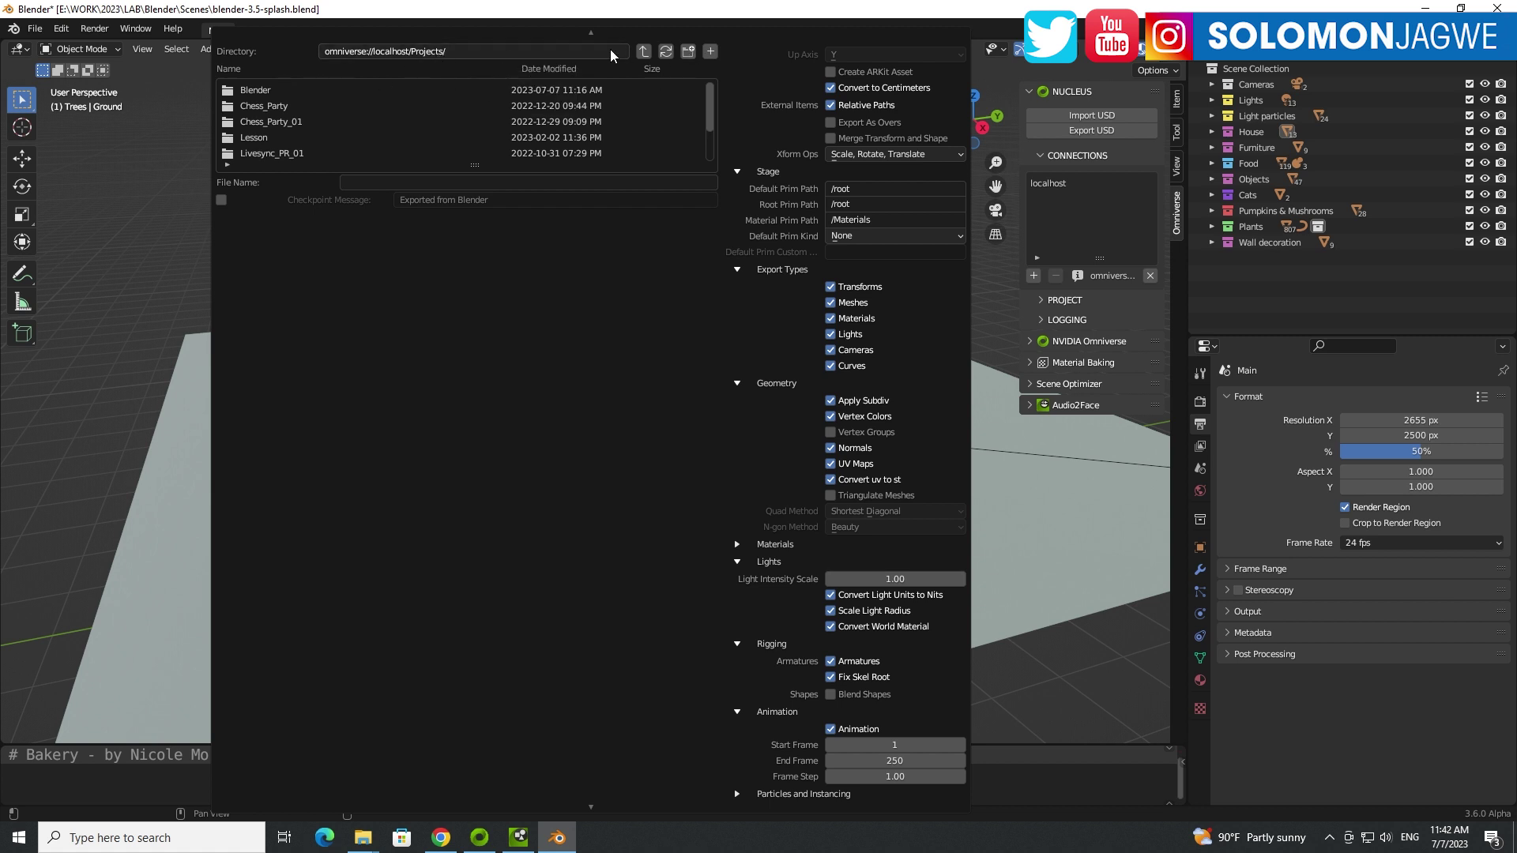
left_click(688, 51)
left_click(667, 83)
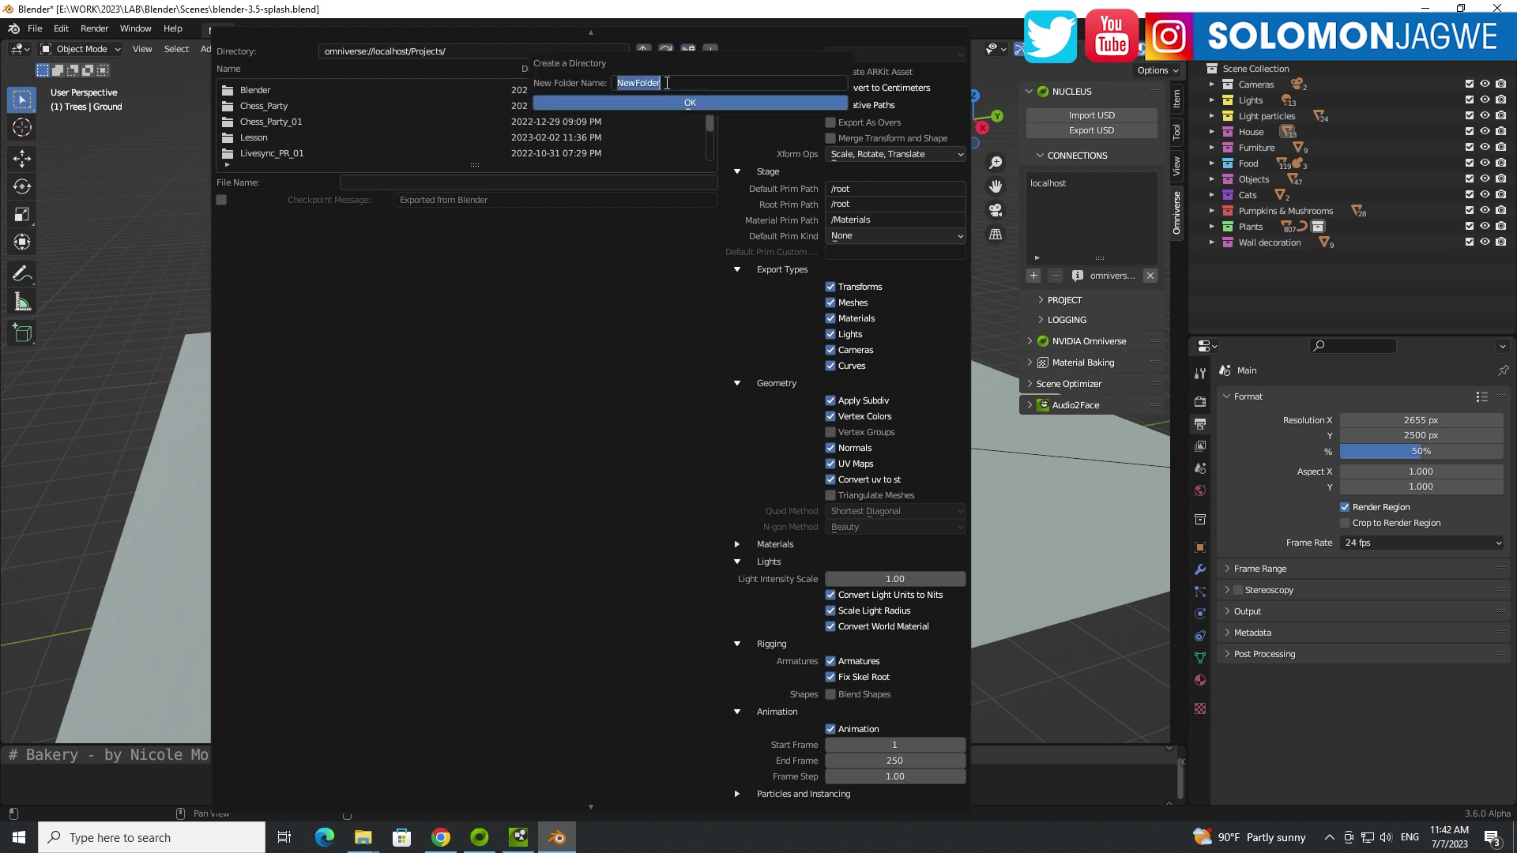
type("Blender2")
key("Return")
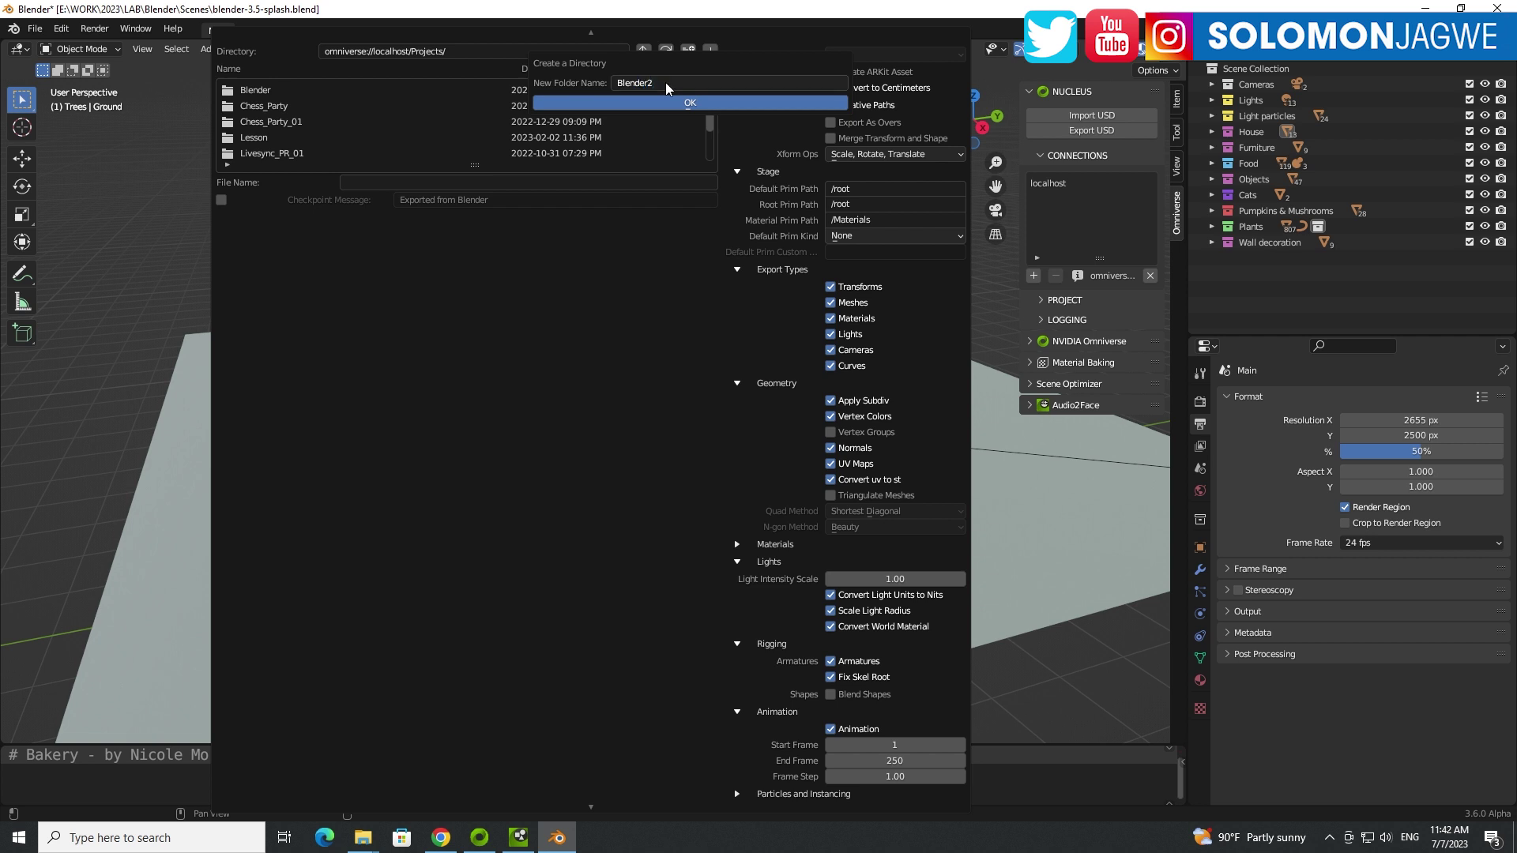
left_click(674, 103)
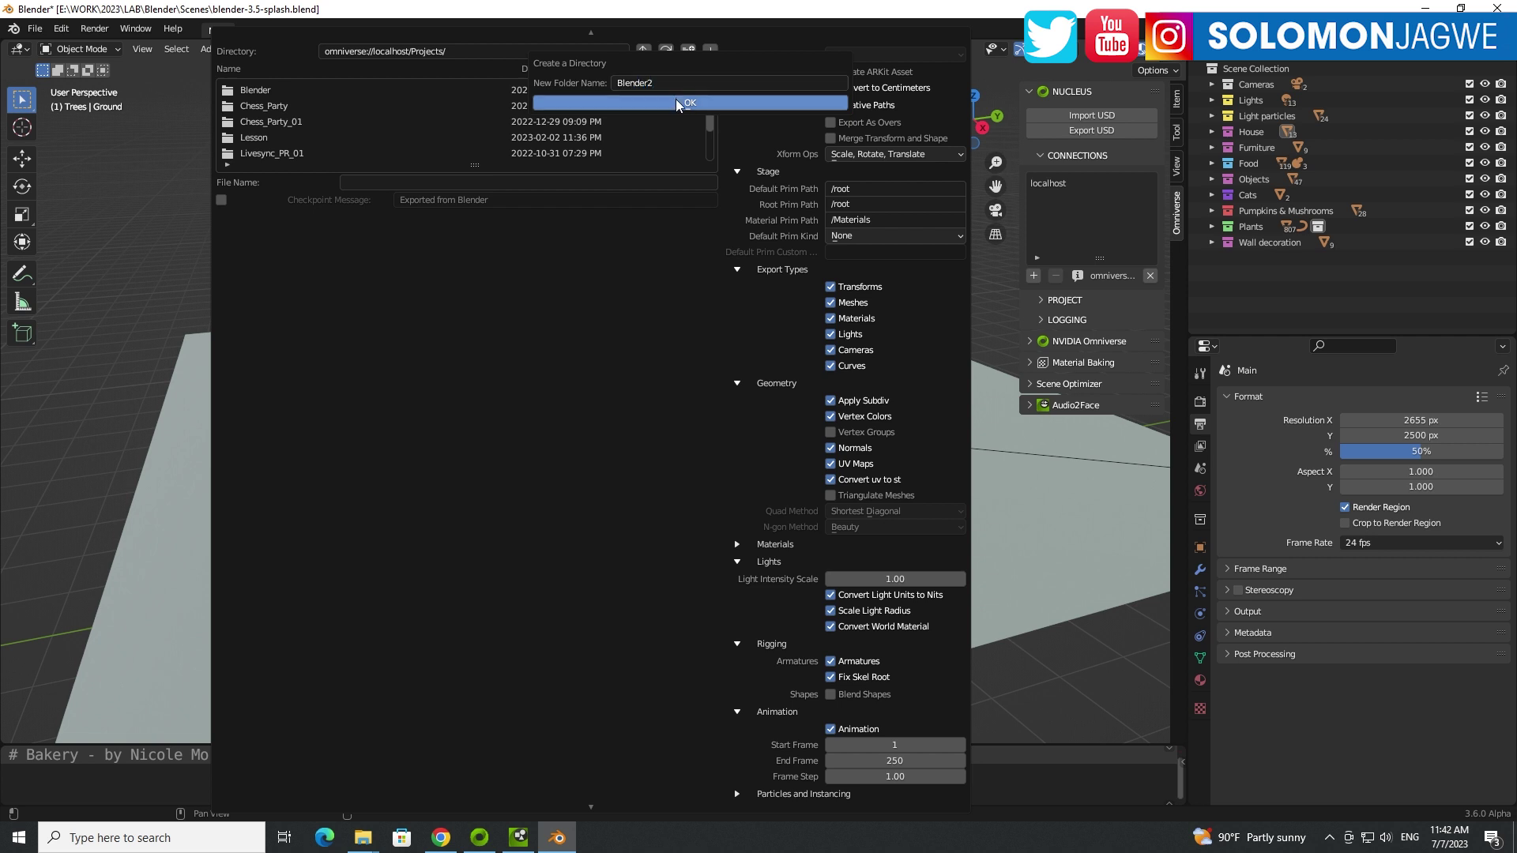
Enter Blender_Spl2 as the export file name.
left_click(383, 181)
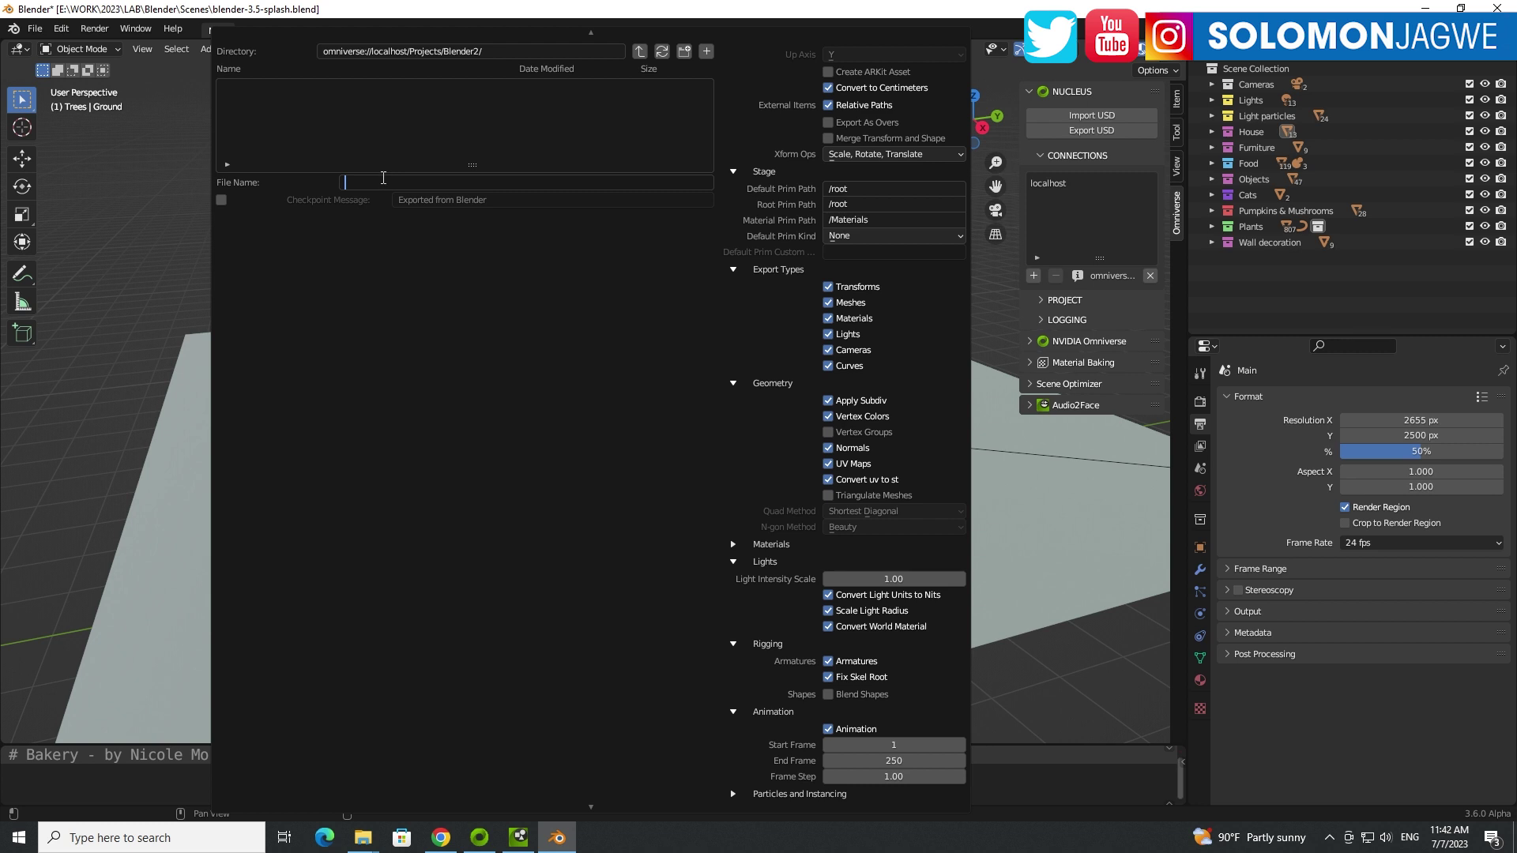
type("V")
key("BackSpace")
type("Blender_Spl2")
Confirm the Blender_Spl2 file name and run the USD export into Blender2.
key("Return")
scroll(905, 49, "up", 2)
scroll(733, 31, "up", 2)
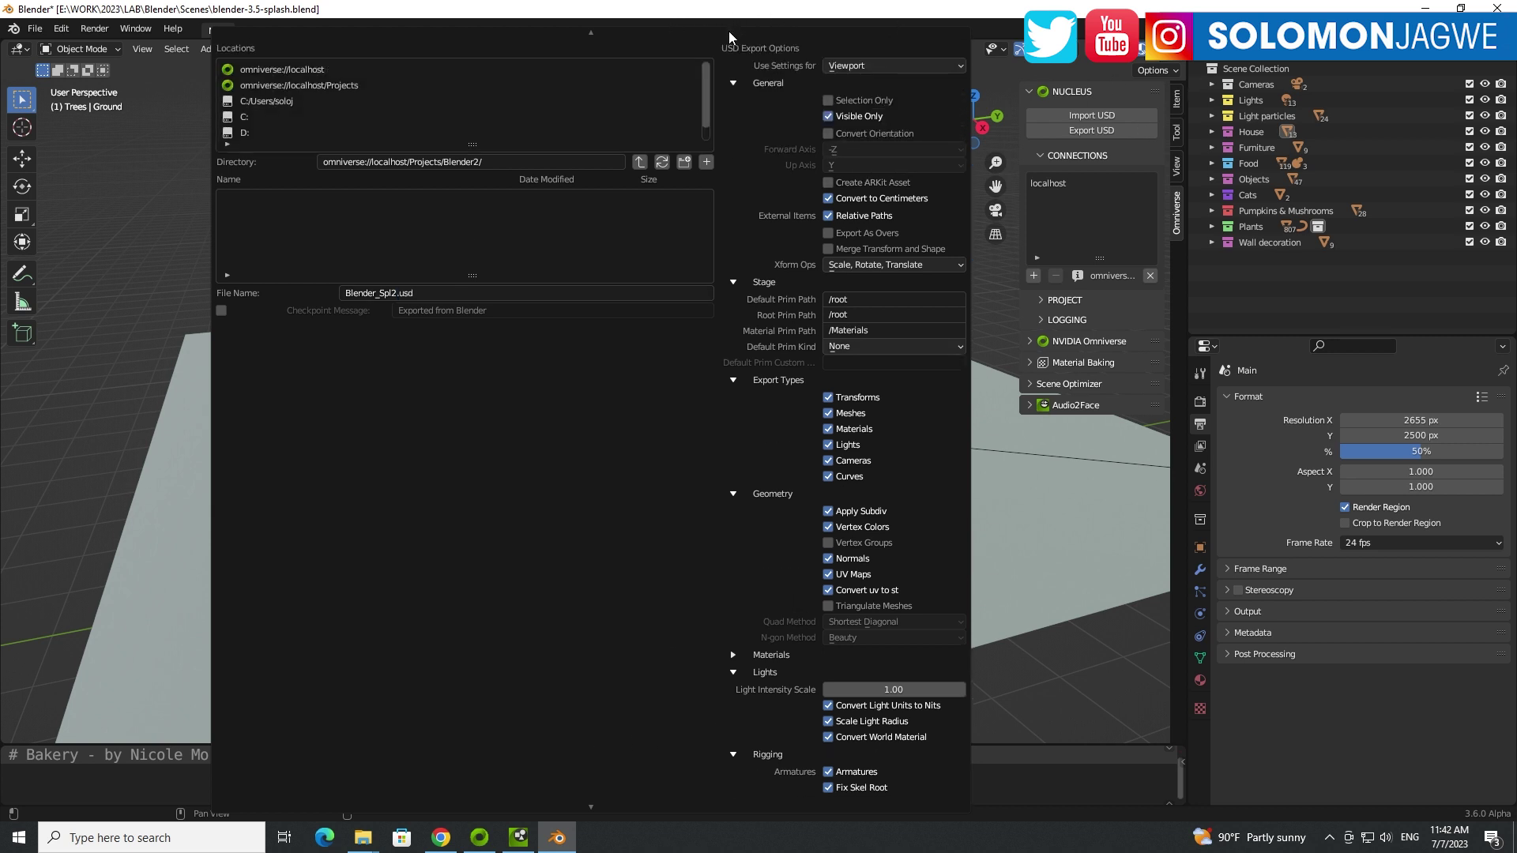
scroll(949, 702, "down", 5)
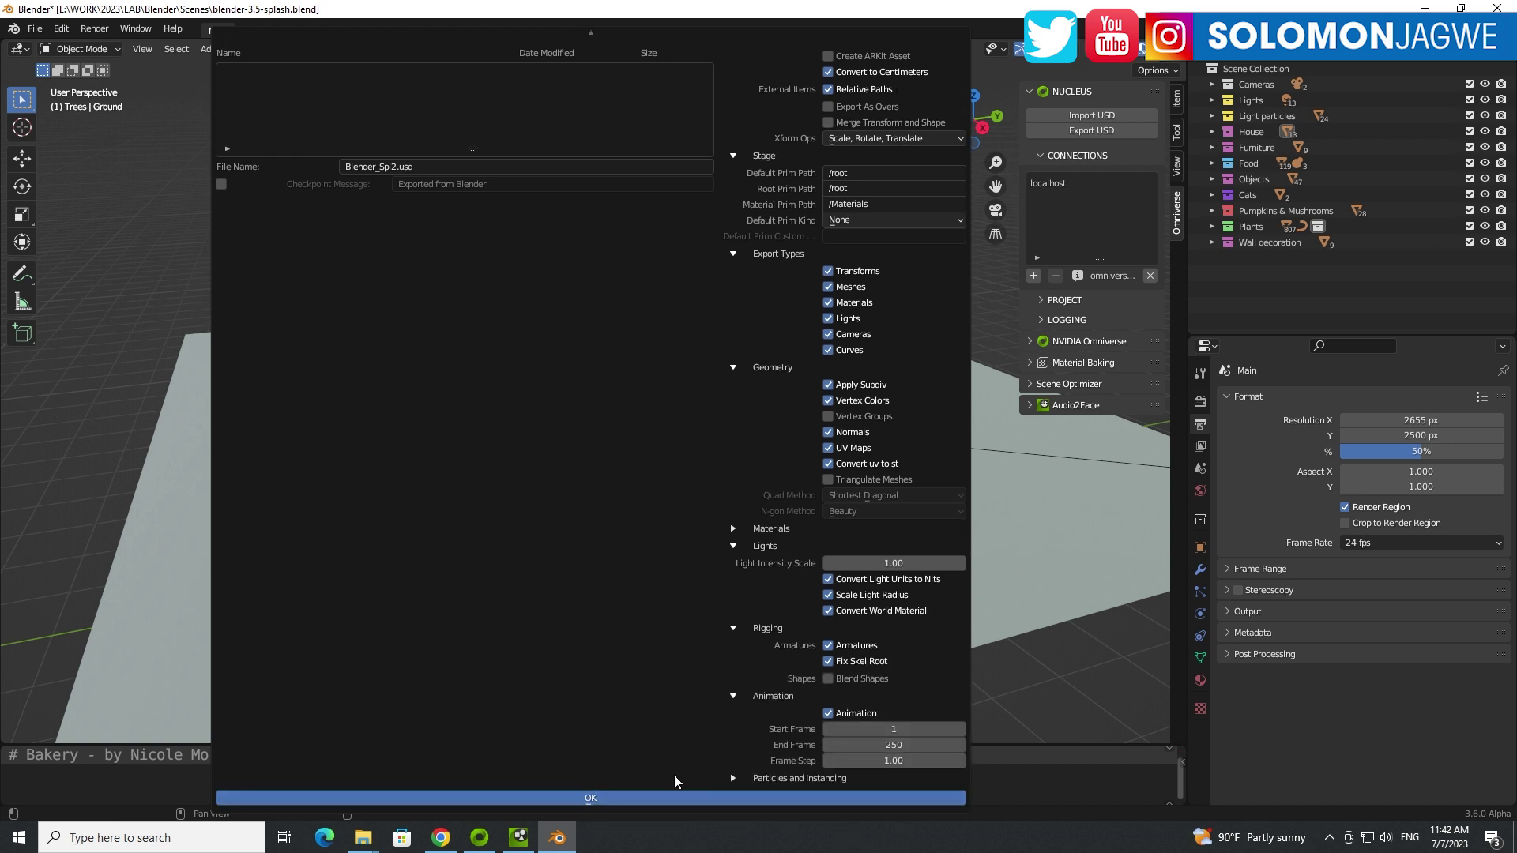
left_click(588, 800)
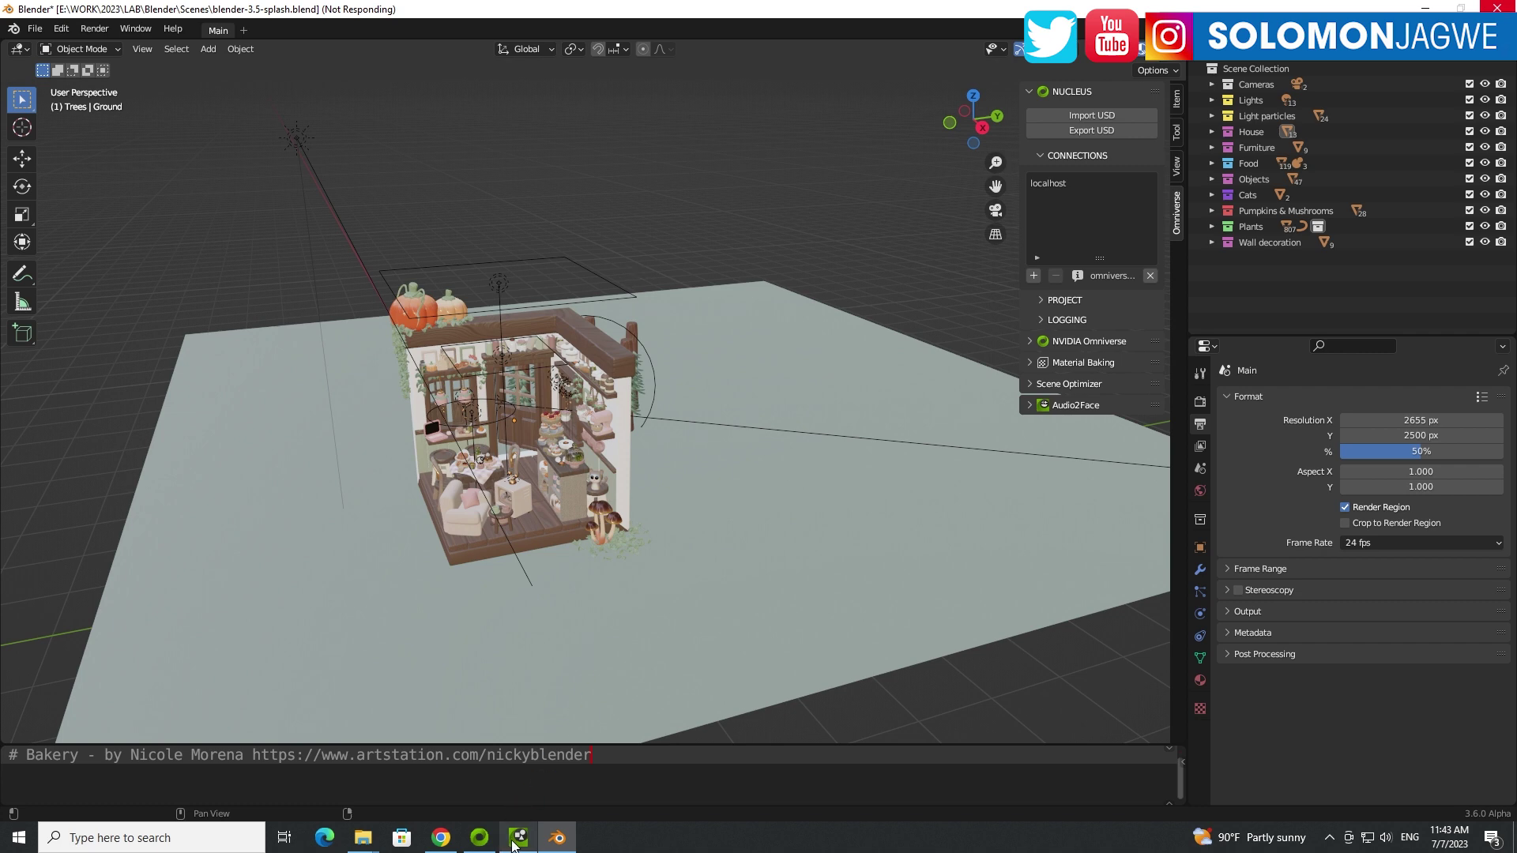
In USD Composer's Content browser, open Projects > Blender2 and select Blender_Spl2.usd.
left_click(515, 844)
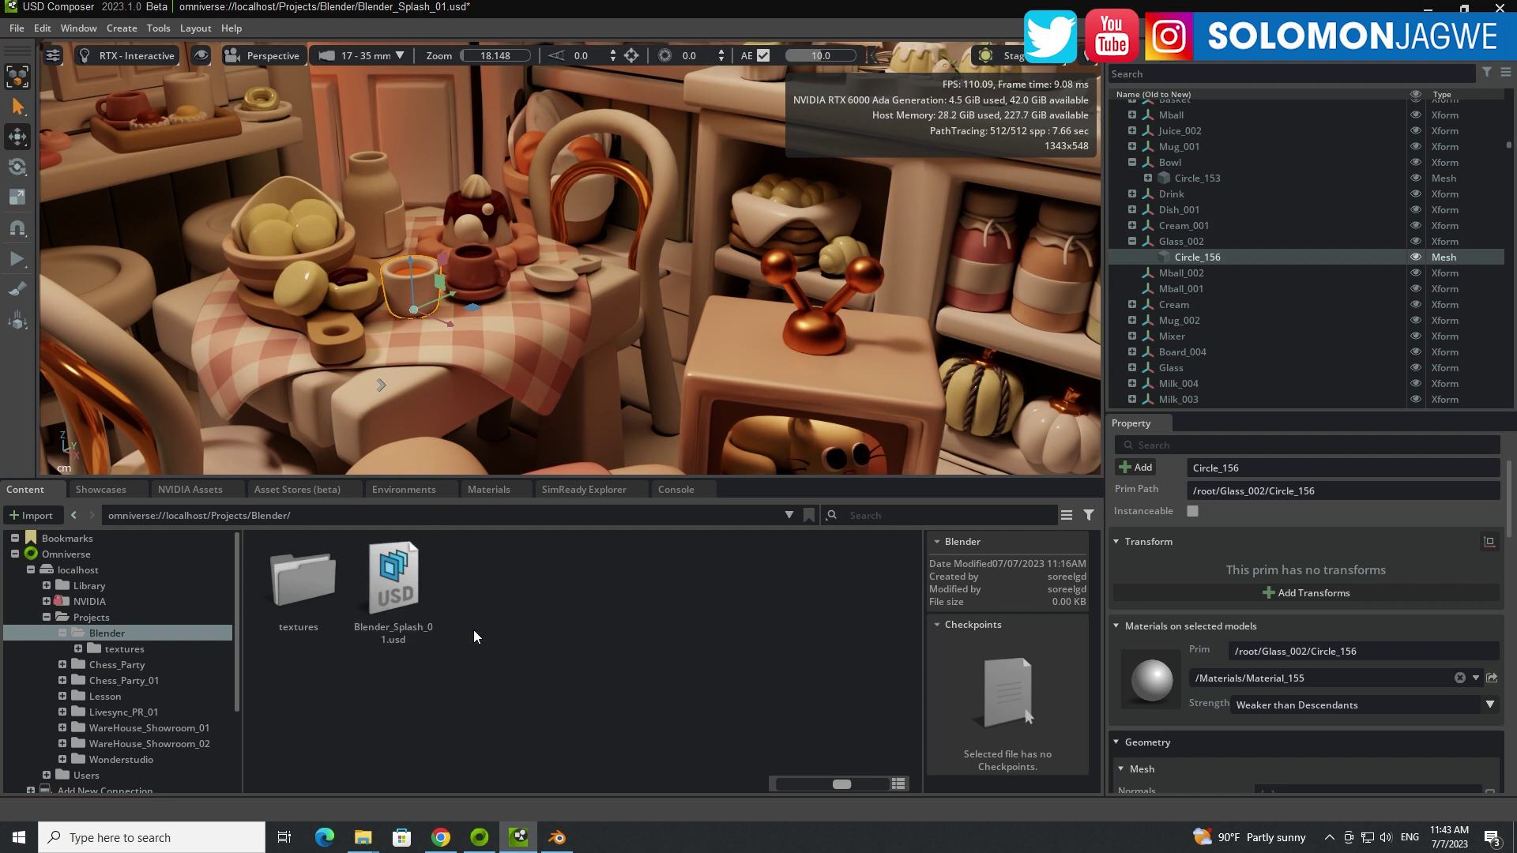
left_click(100, 617)
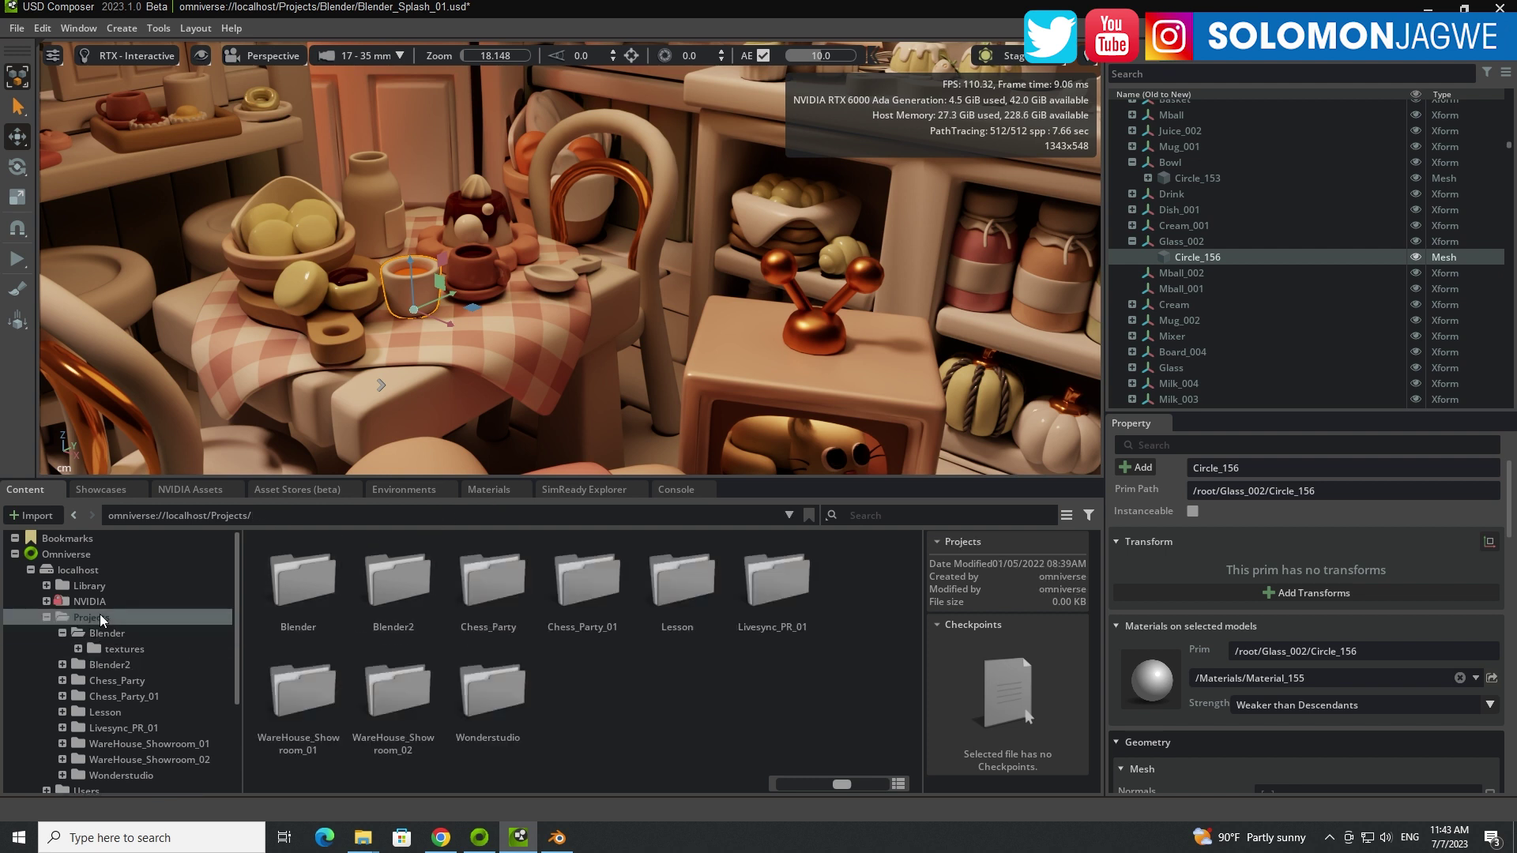
double_click(393, 588)
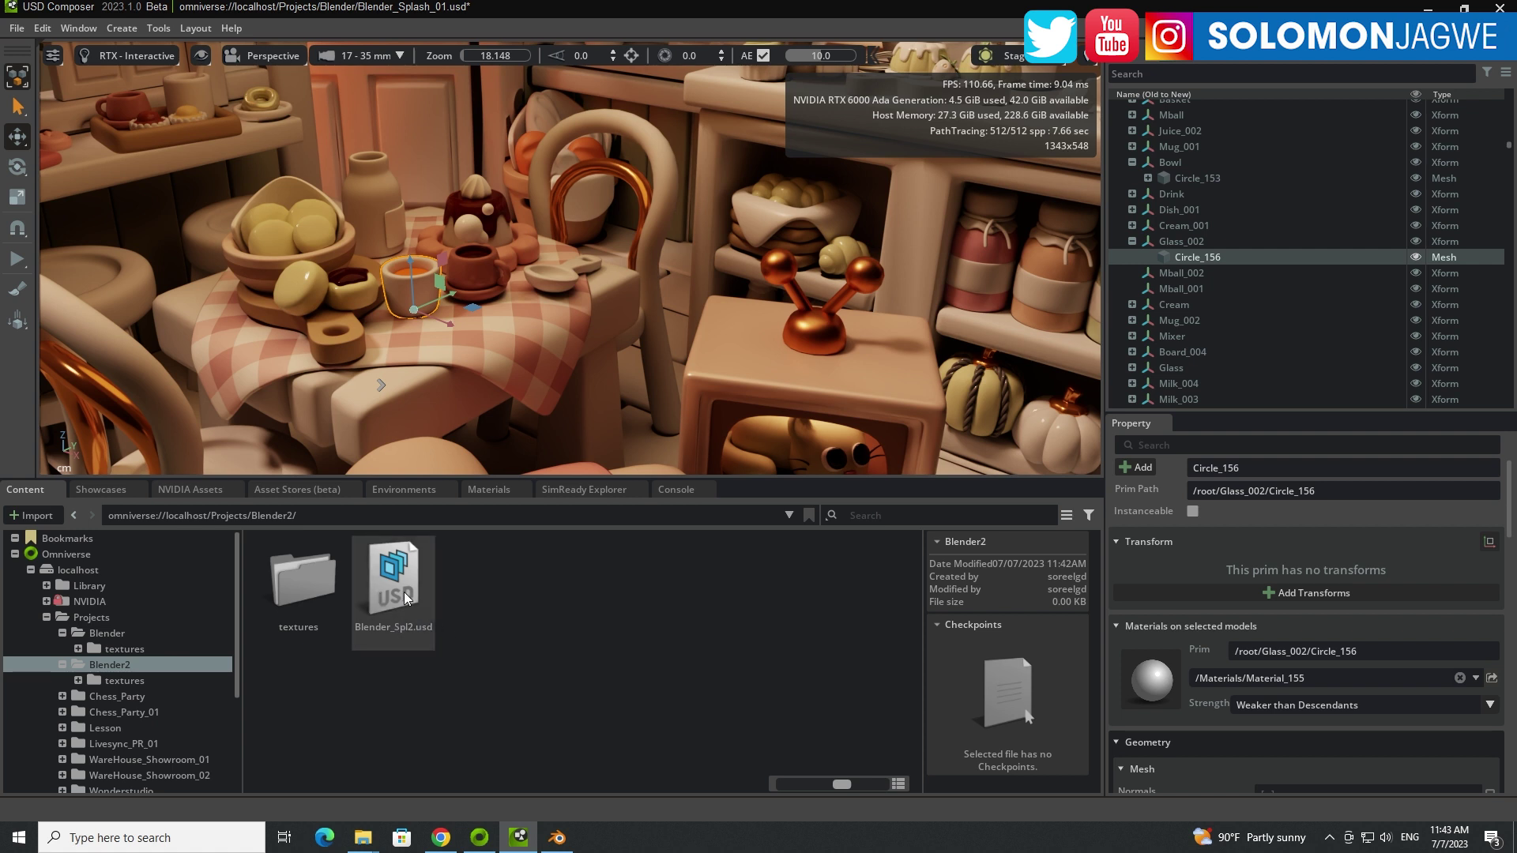
left_click(405, 591)
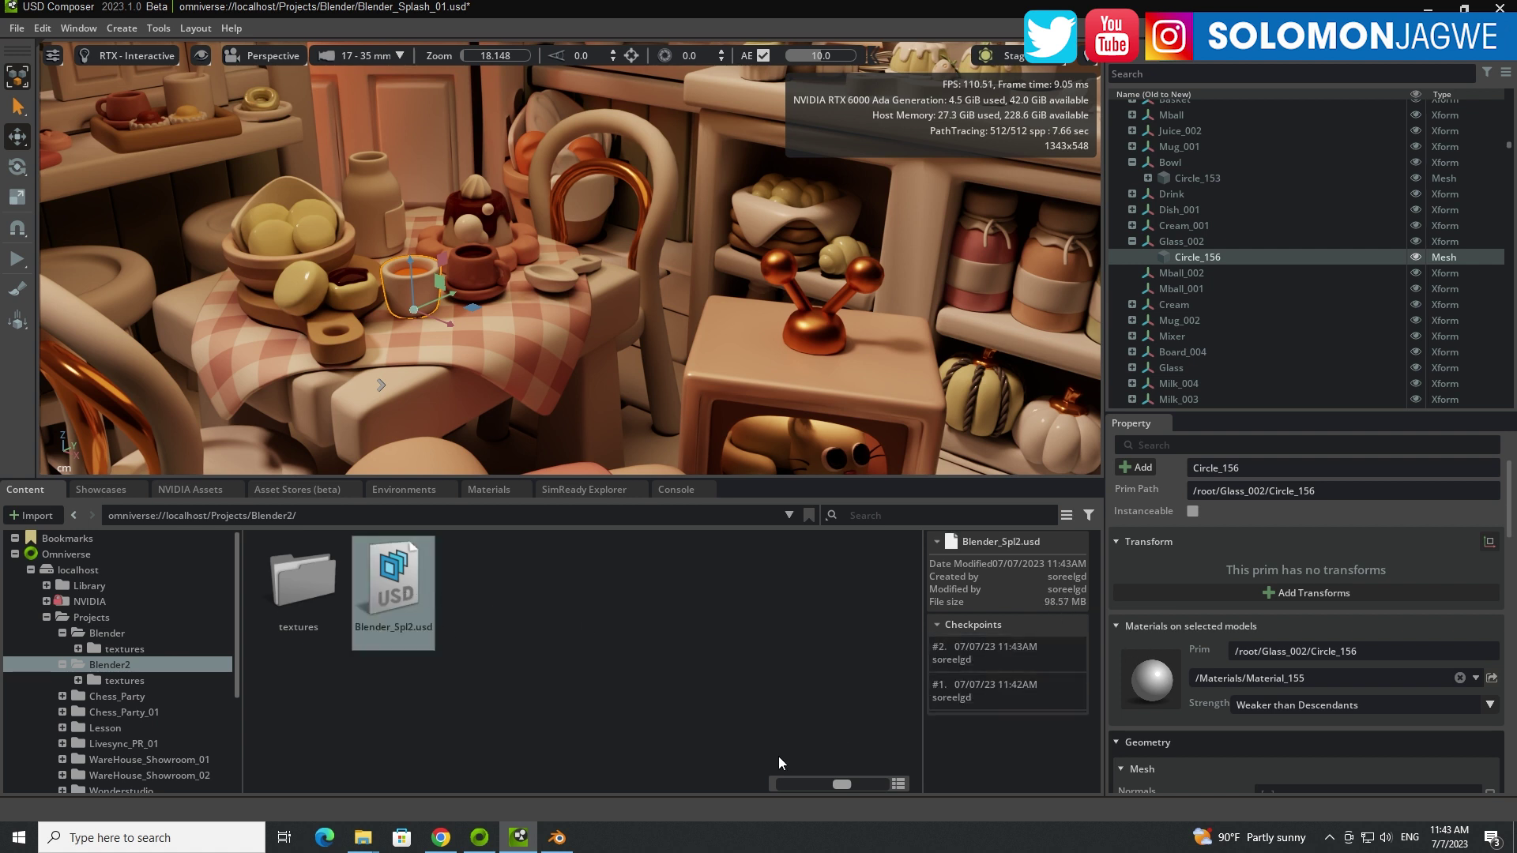
Start a new empty stage via File > New, choosing Don't Save.
left_click(558, 837)
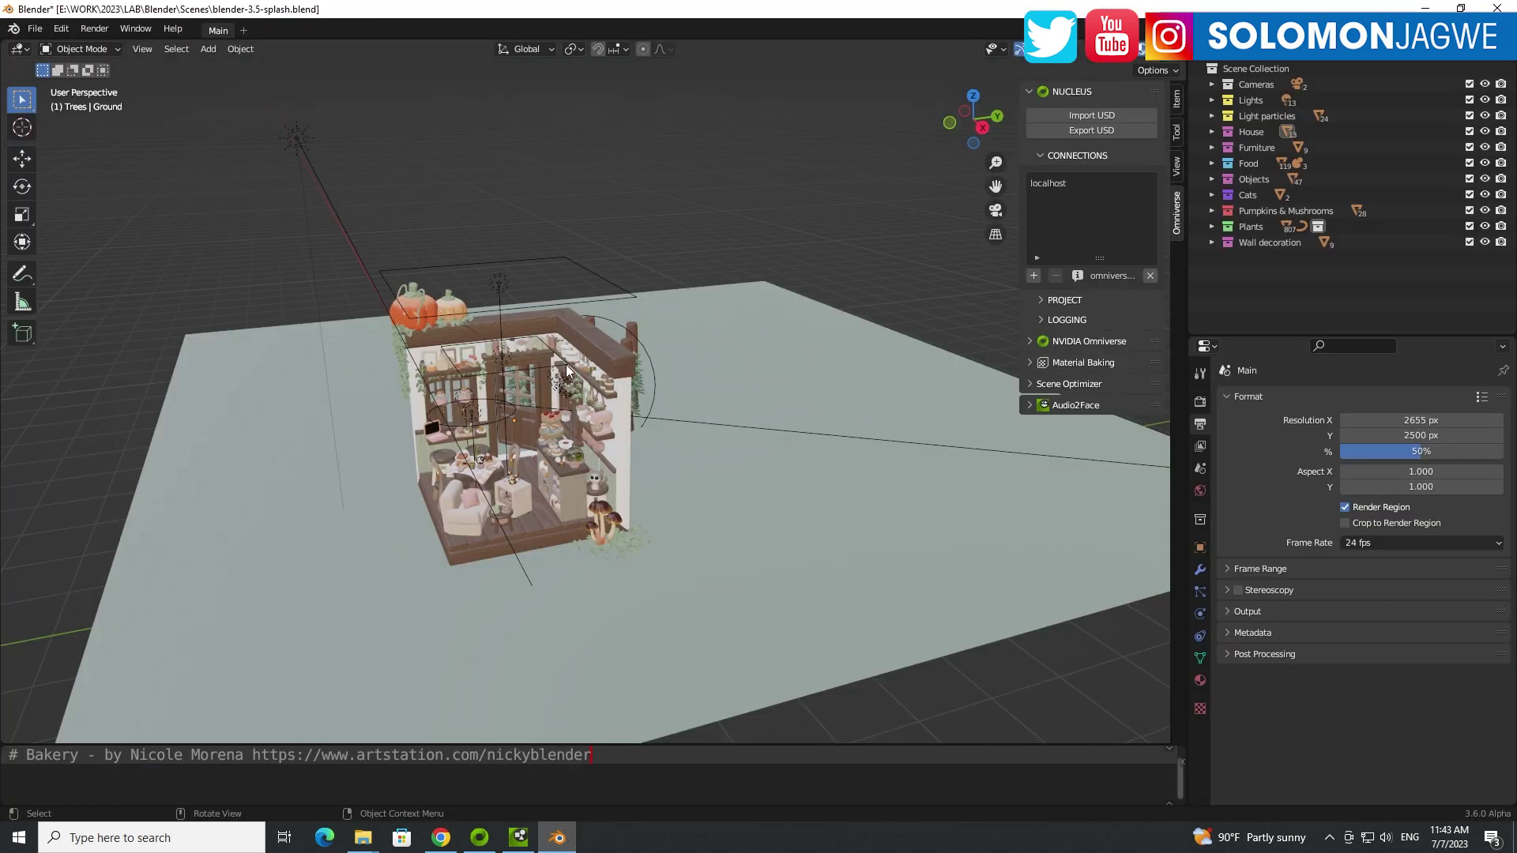
left_click(519, 839)
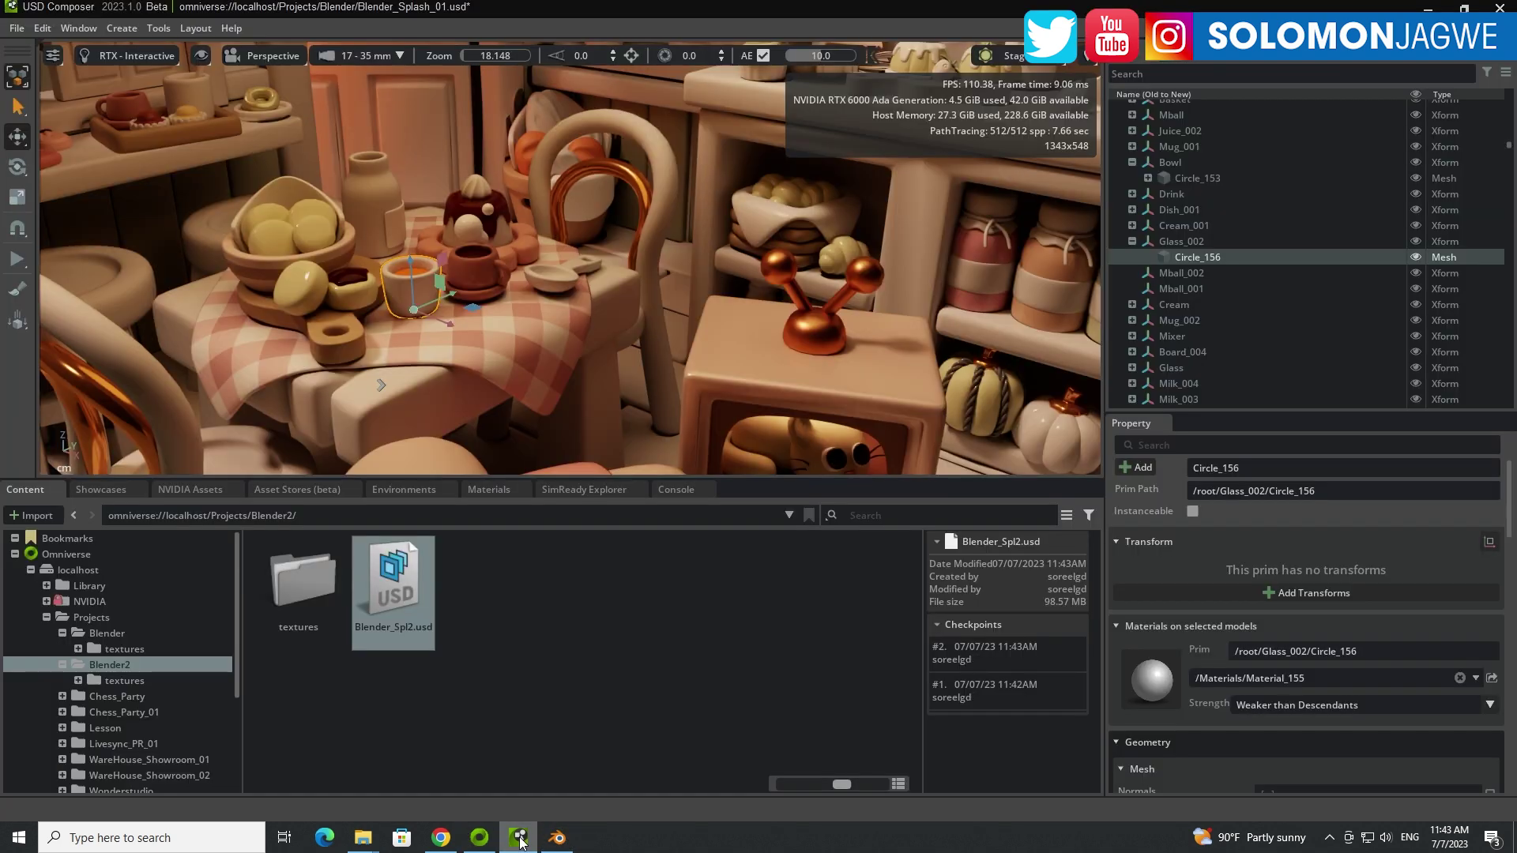
left_click(17, 29)
left_click(41, 57)
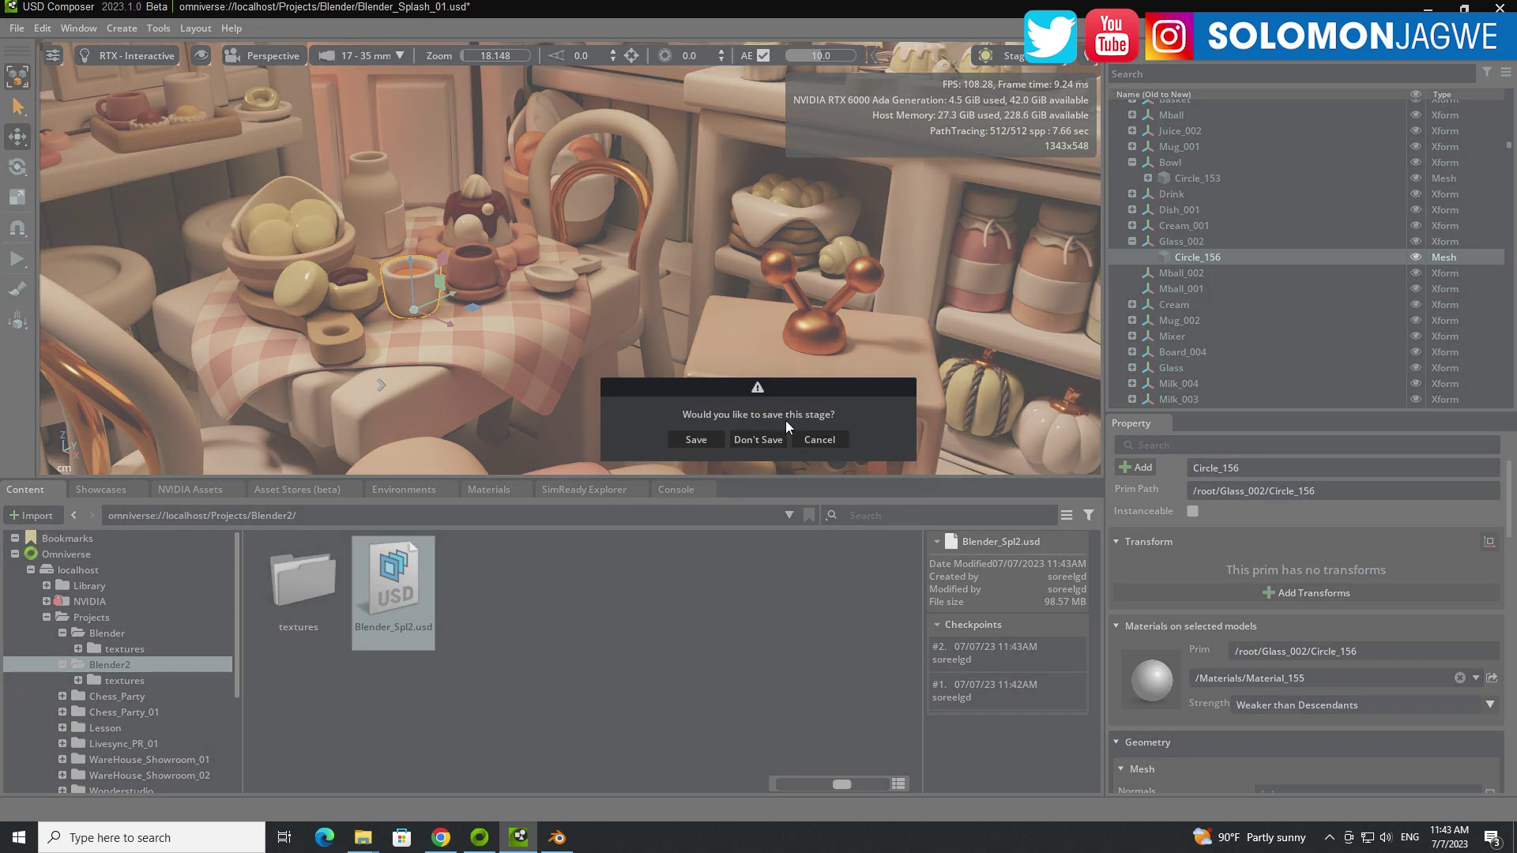
left_click(755, 437)
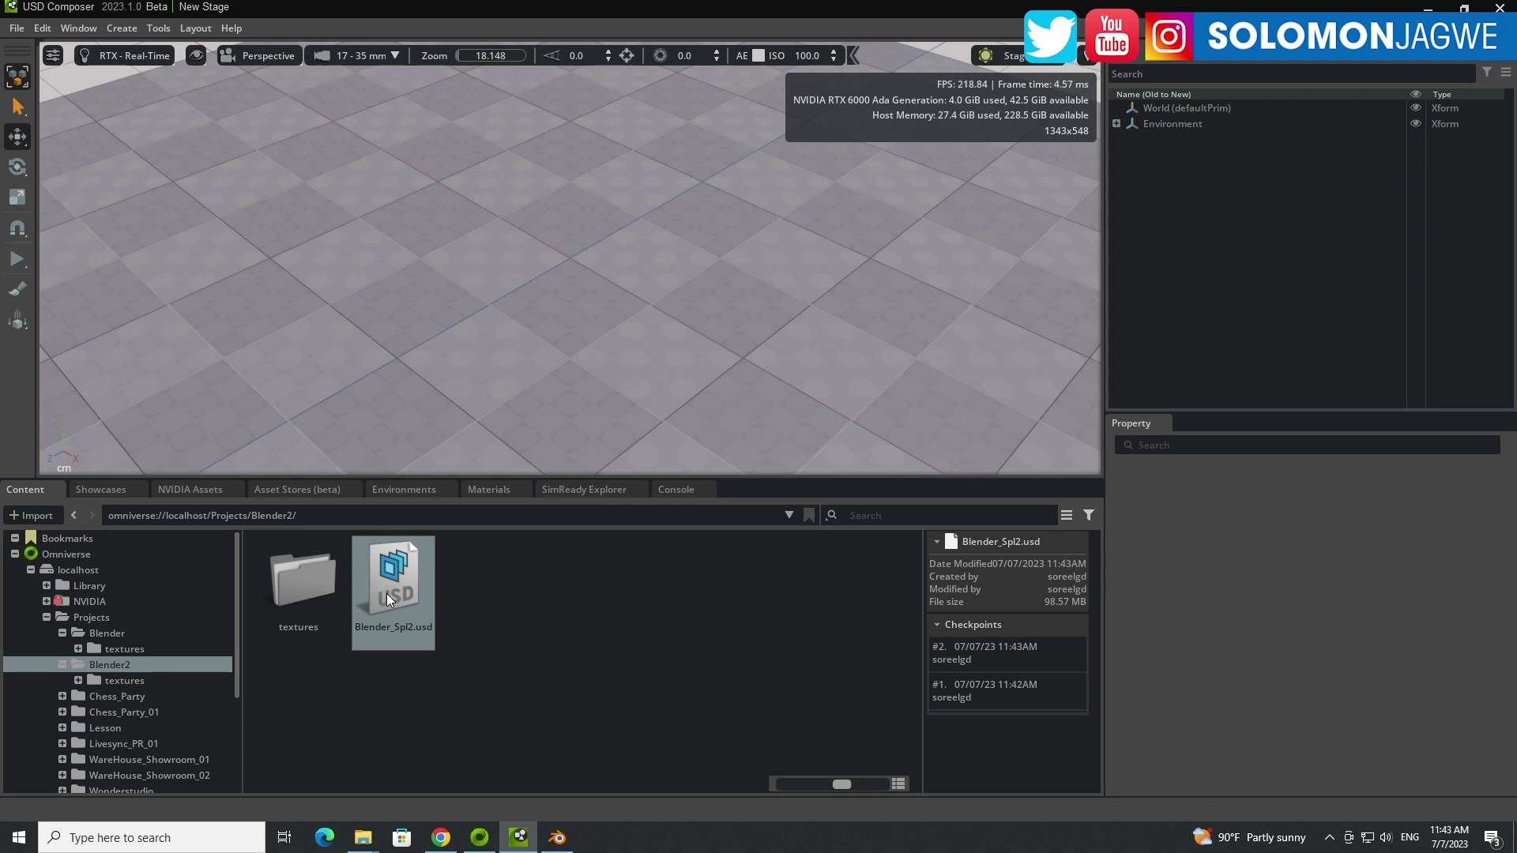
Open Blender_Spl2.usd as the stage and orbit in toward the table with the buns and cake.
double_click(392, 591)
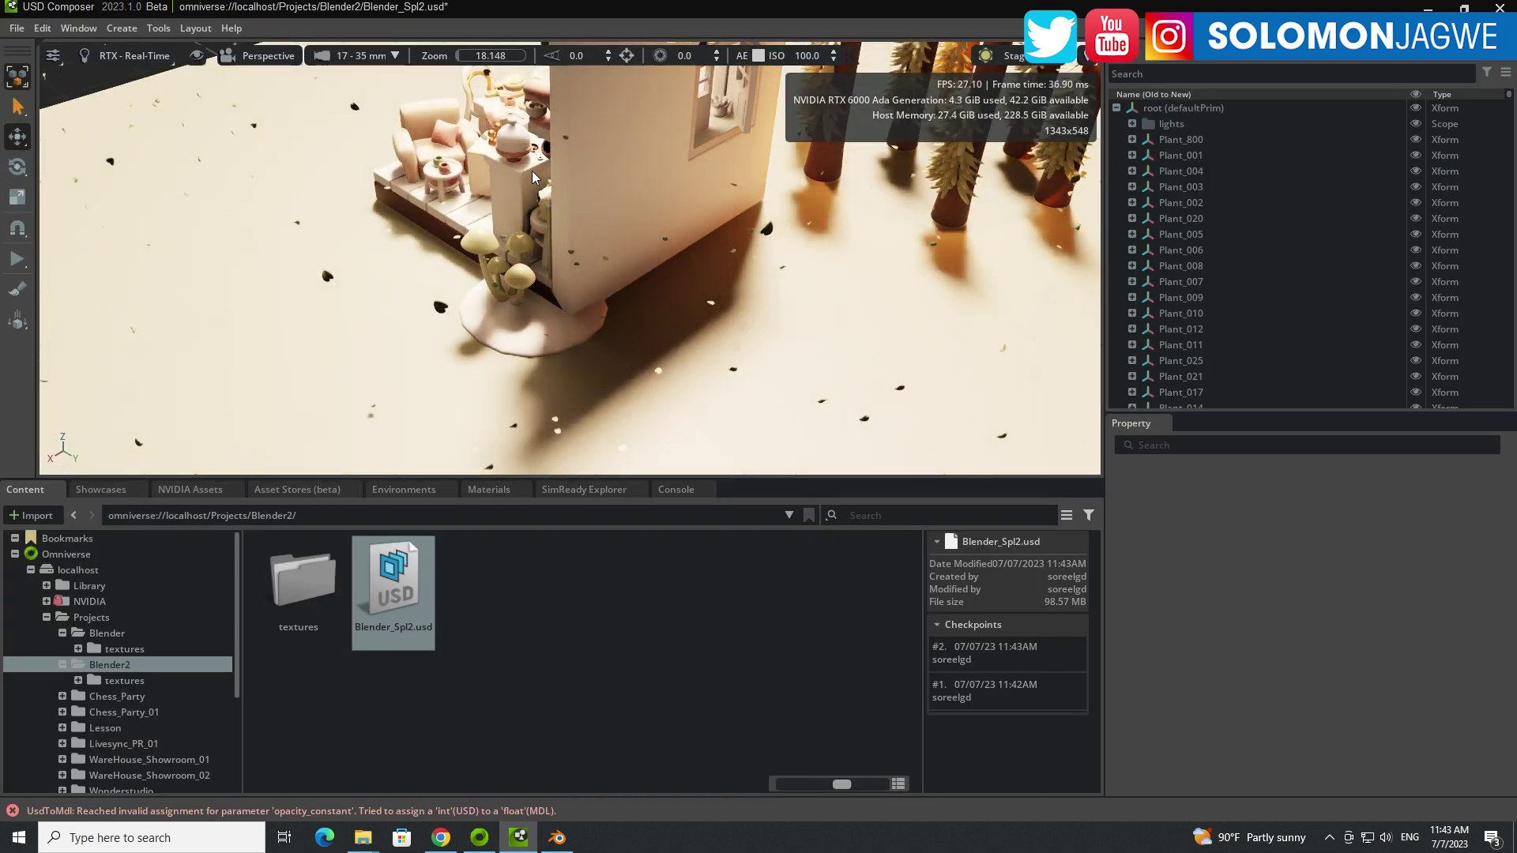
scroll(532, 176, "up", 5)
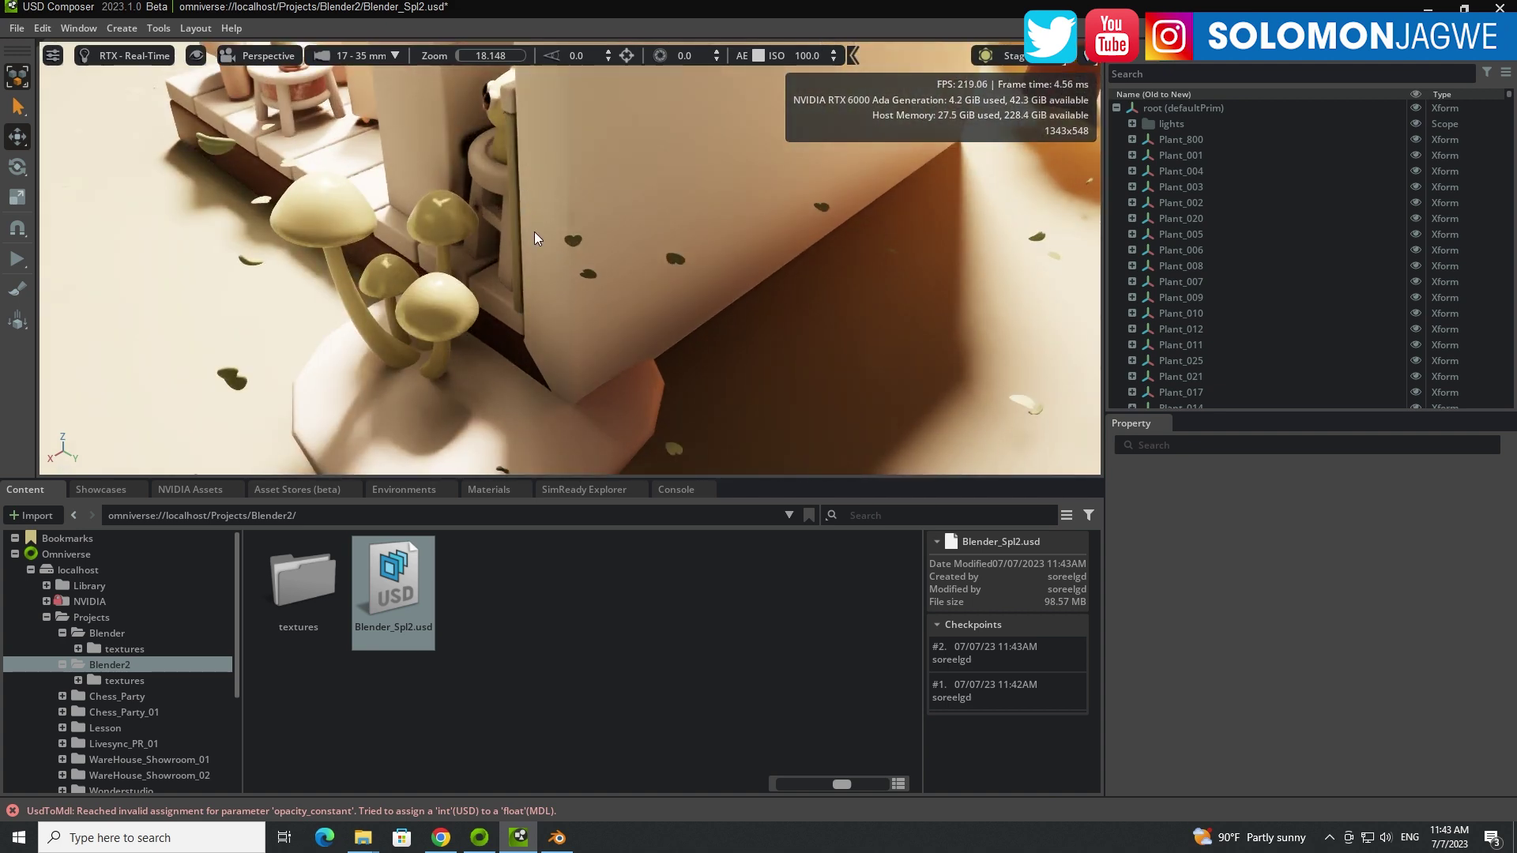
left_click_drag(453, 244, 591, 370, "alt")
scroll(665, 244, "up", 10)
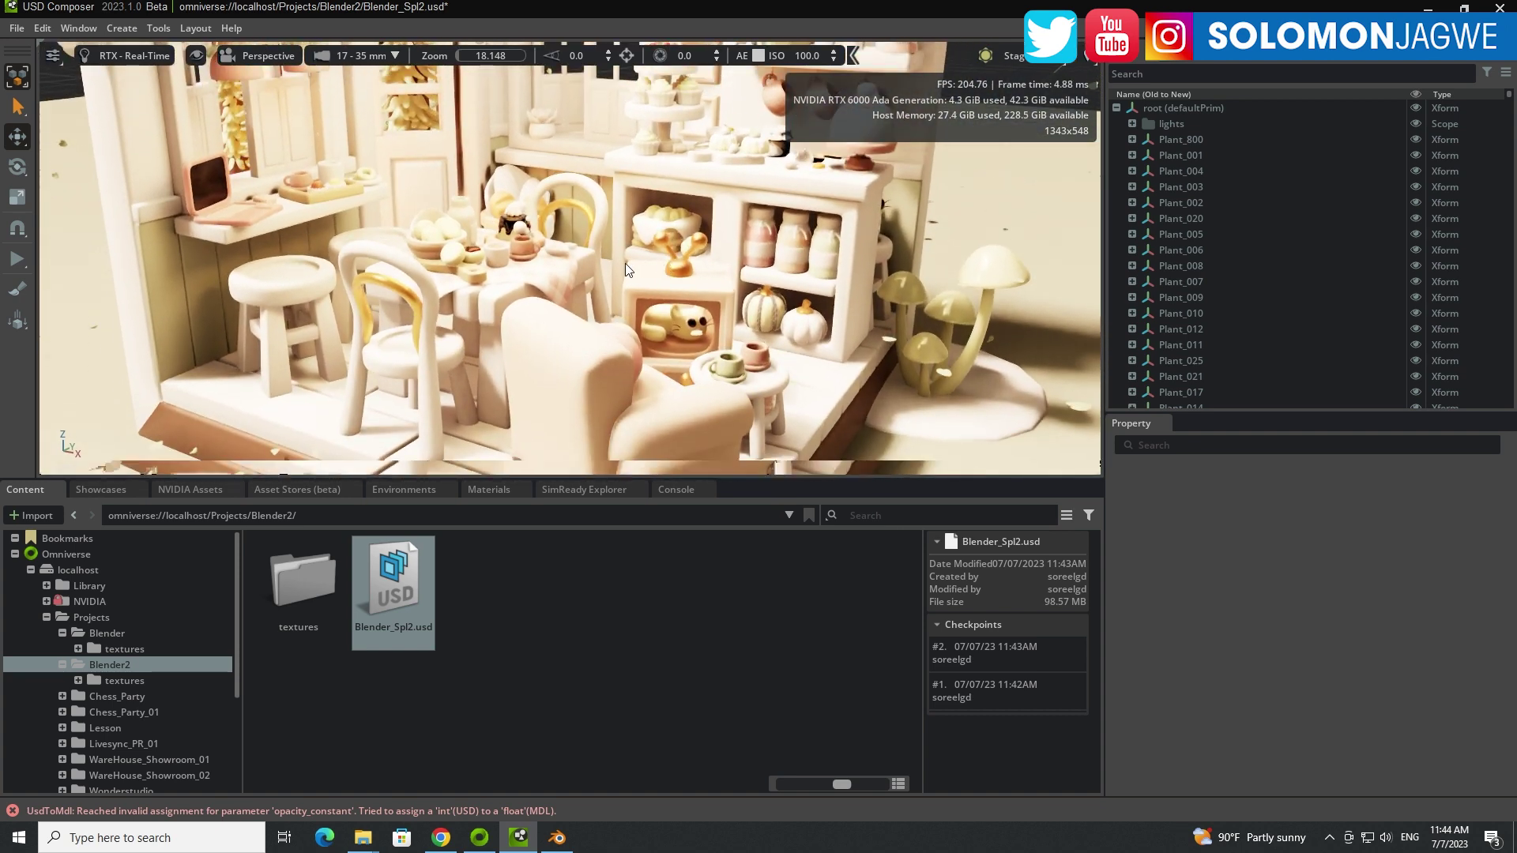
left_click_drag(624, 268, 698, 280, "alt")
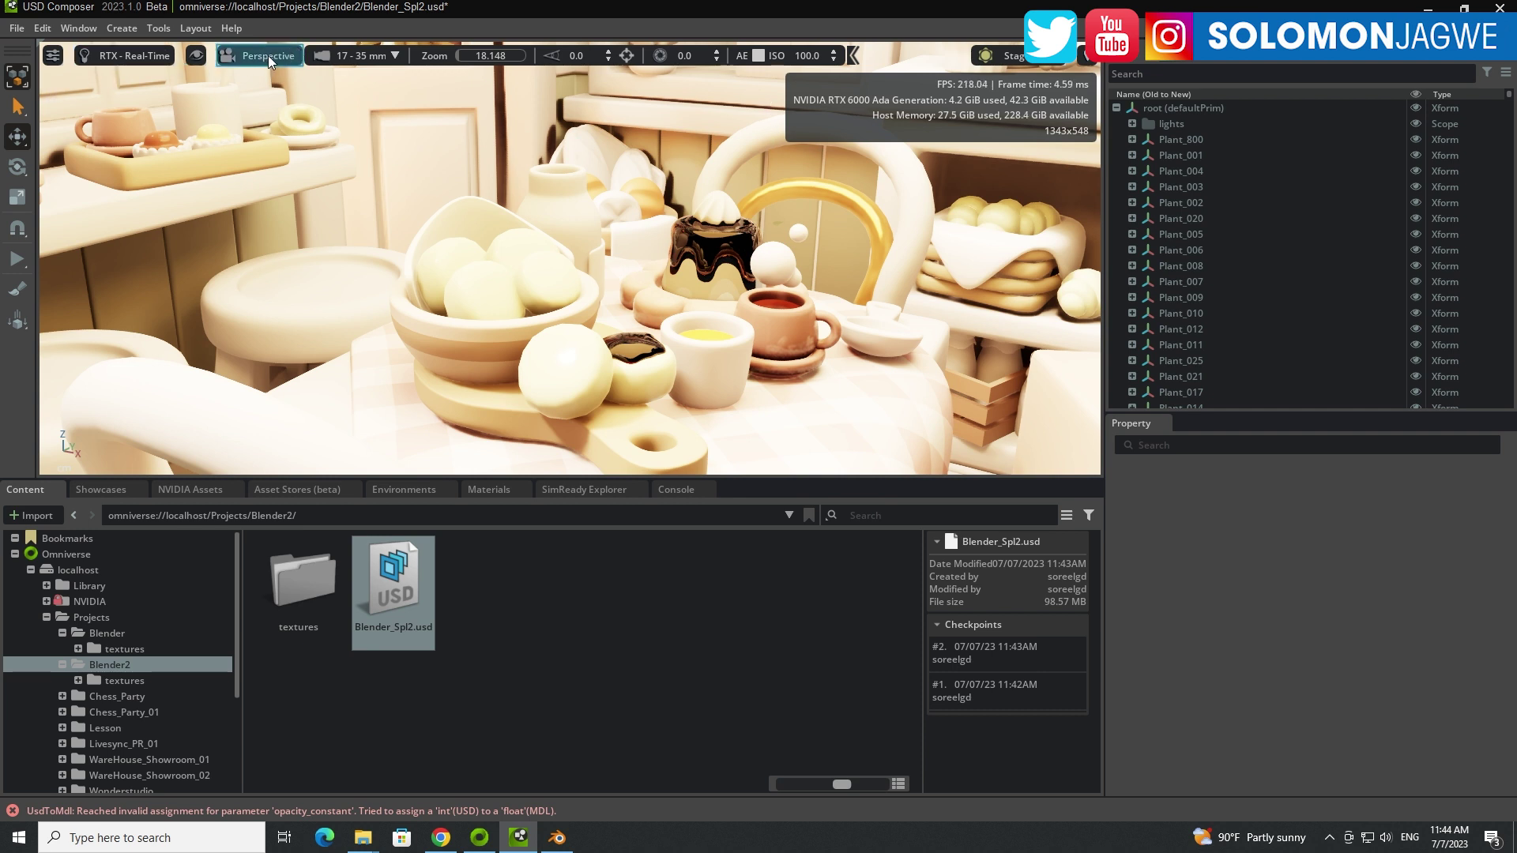
Enable auto exposure, verify it under Render Settings > Post Processing, and enlarge the viewport.
left_click(759, 55)
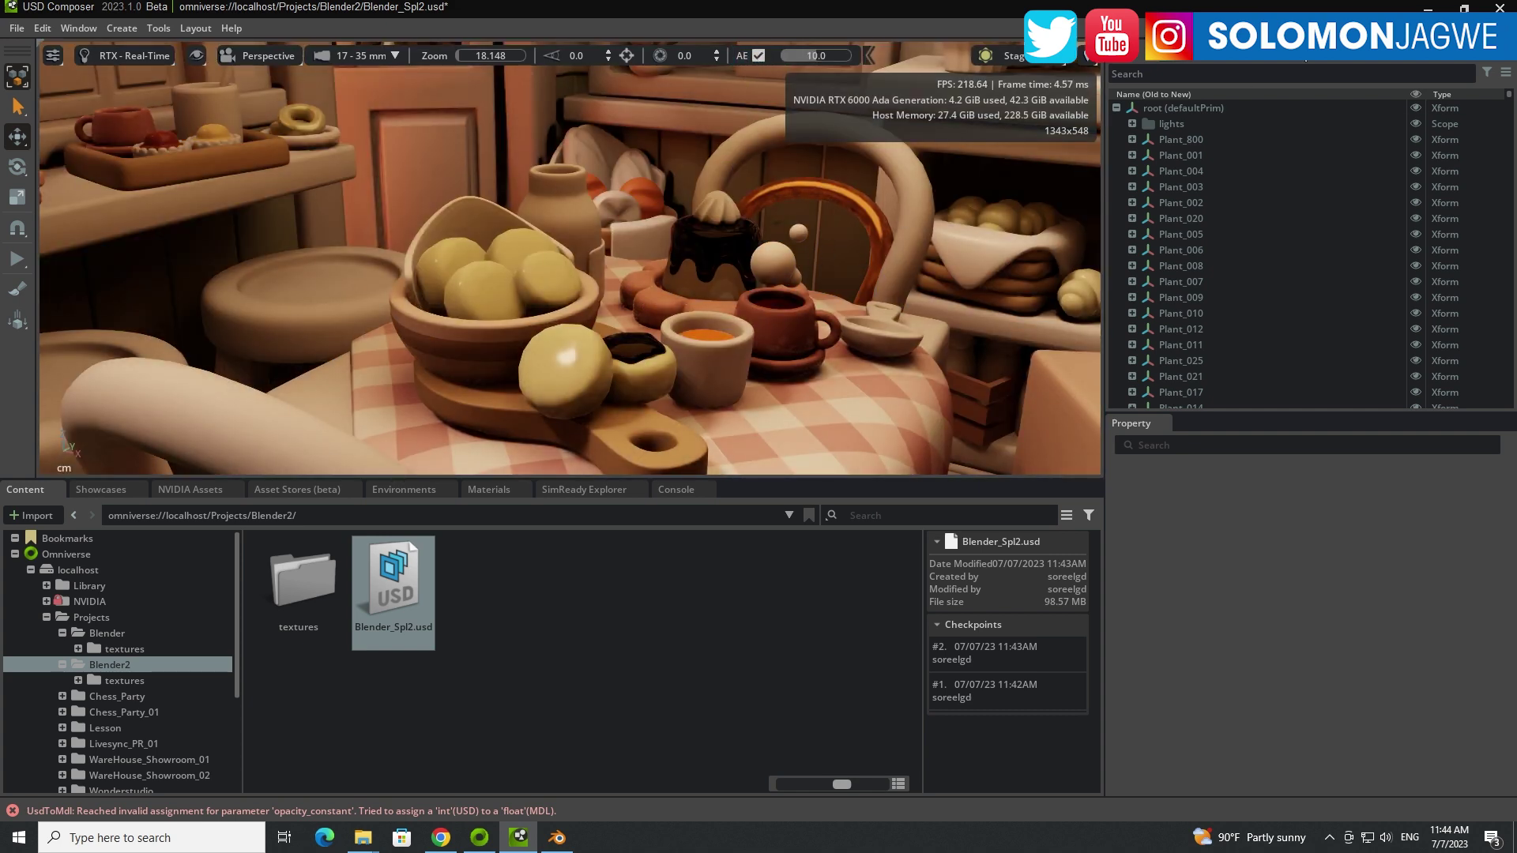
left_click(1281, 60)
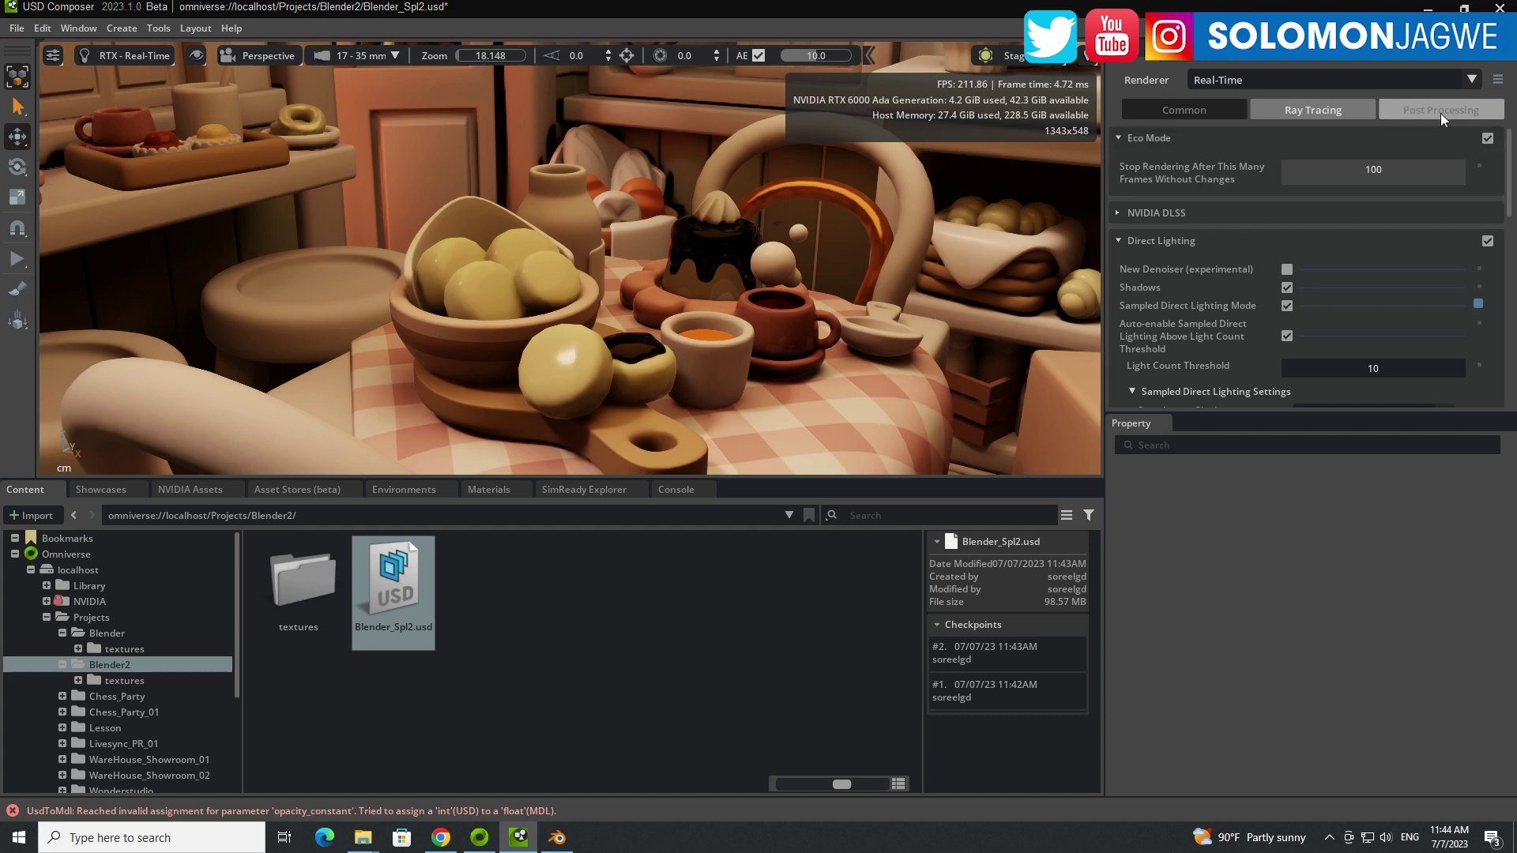
left_click(1439, 113)
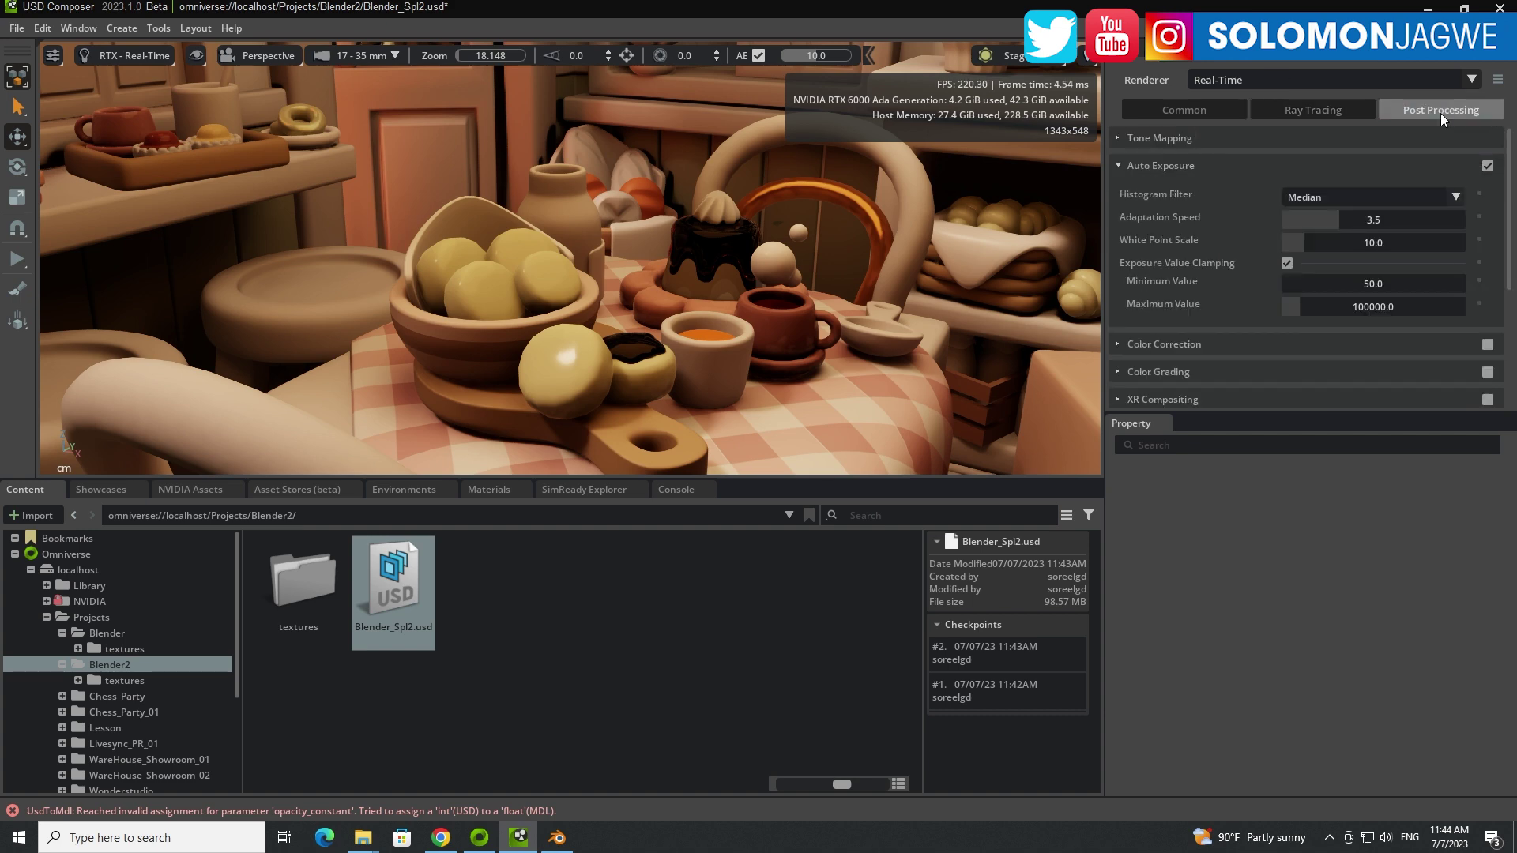
left_click(1489, 167)
left_click(1489, 166)
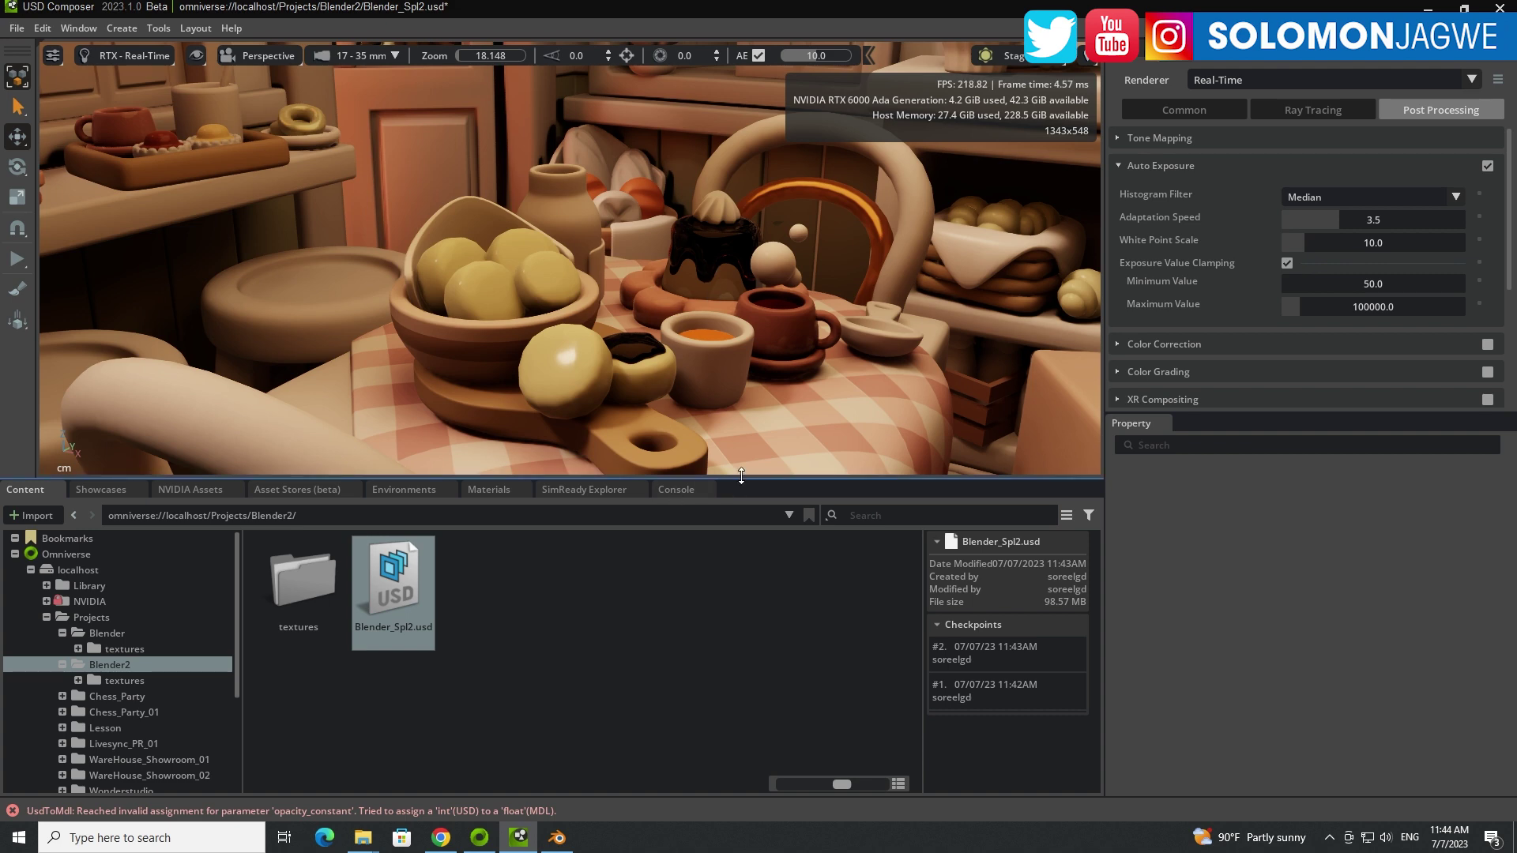
left_click_drag(727, 479, 751, 723)
Switch the renderer to RTX - Interactive (Path Tracing).
scroll(865, 425, "down", 10)
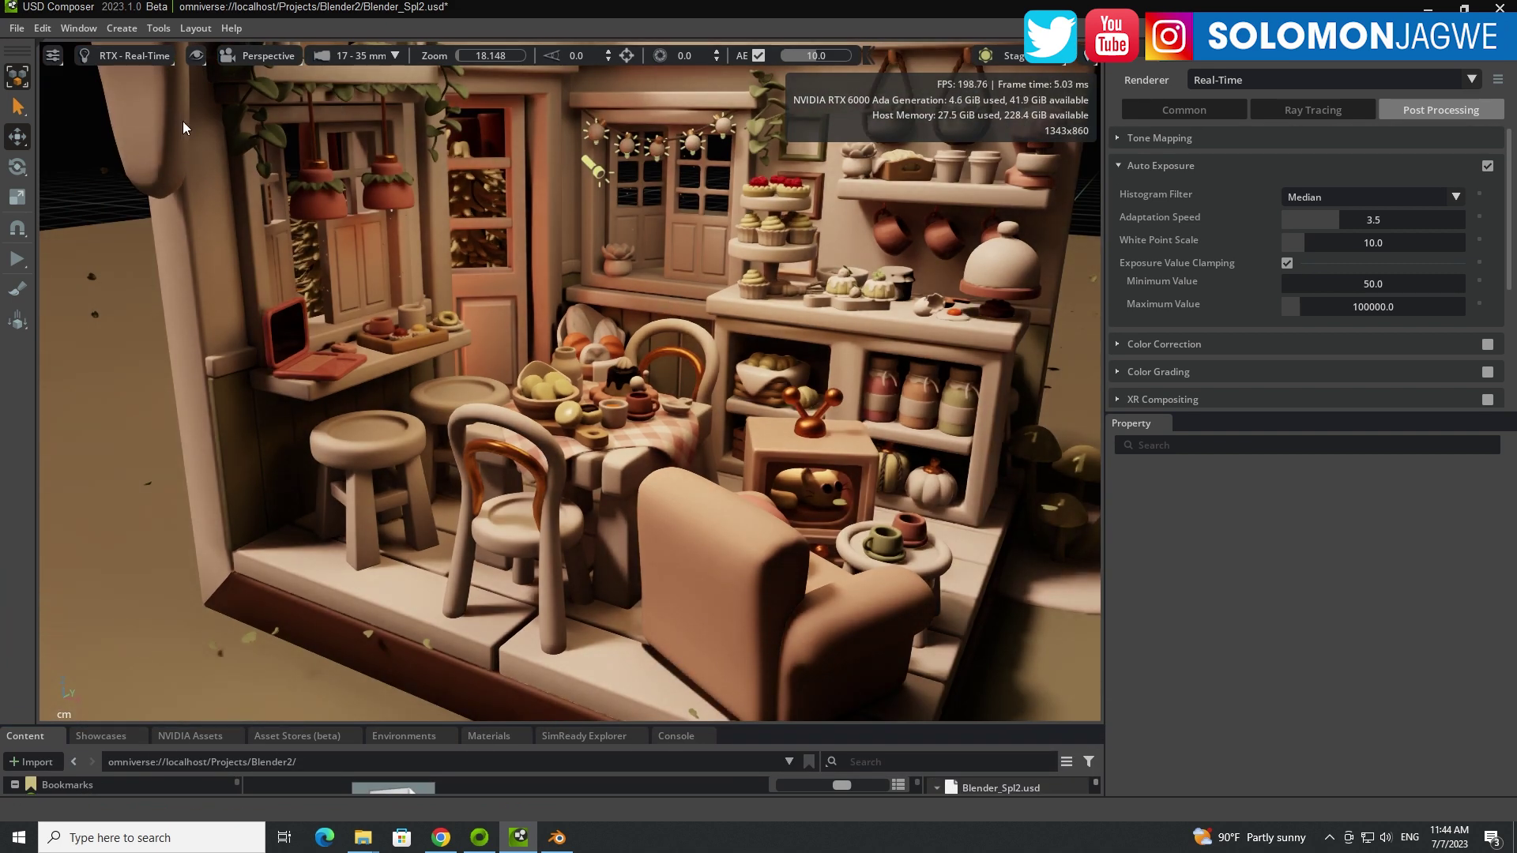
left_click(141, 55)
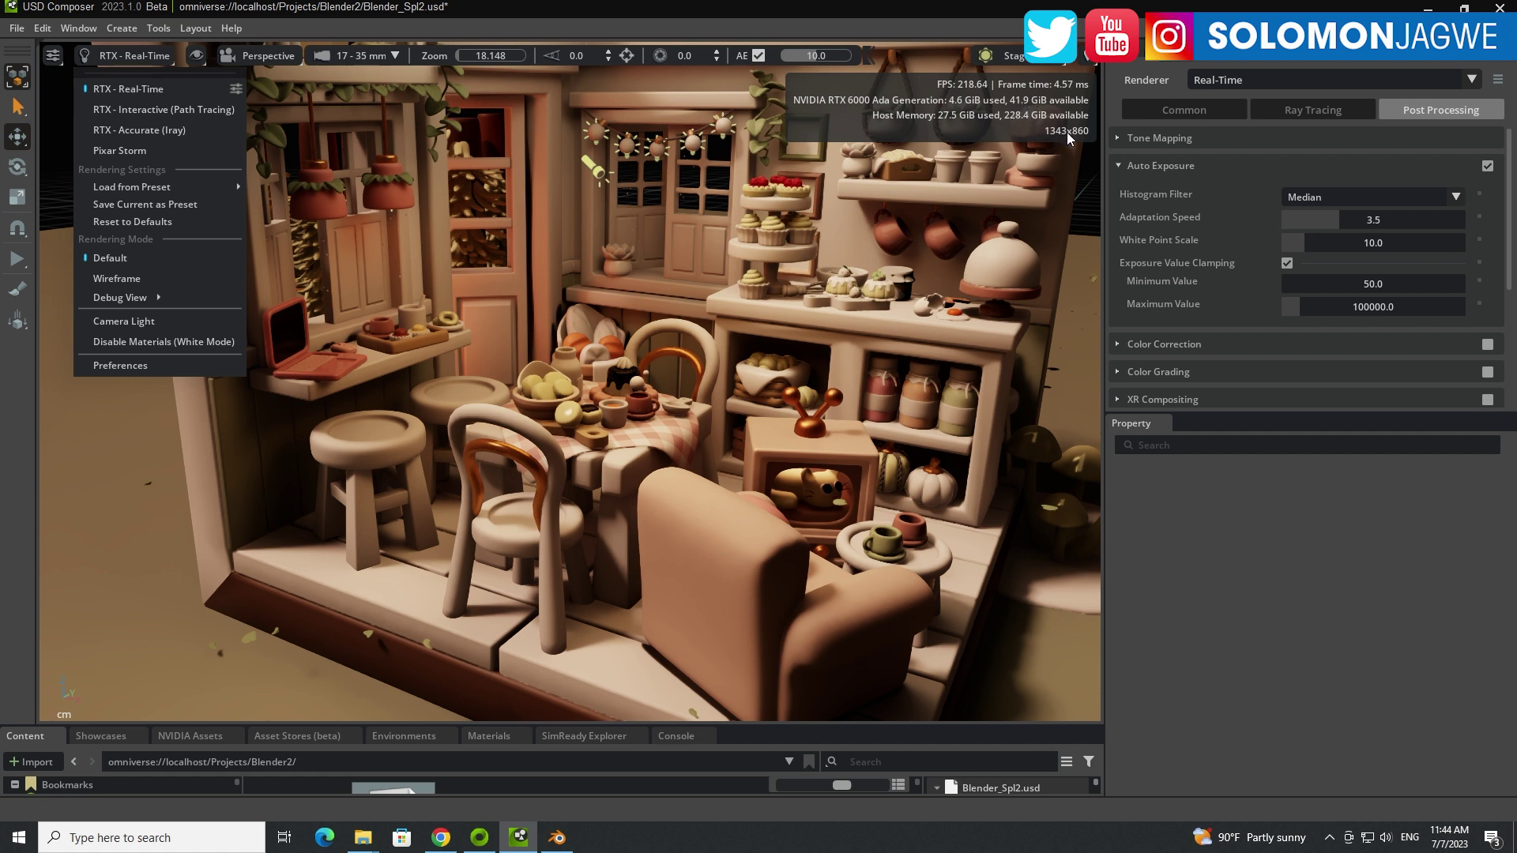
left_click(196, 110)
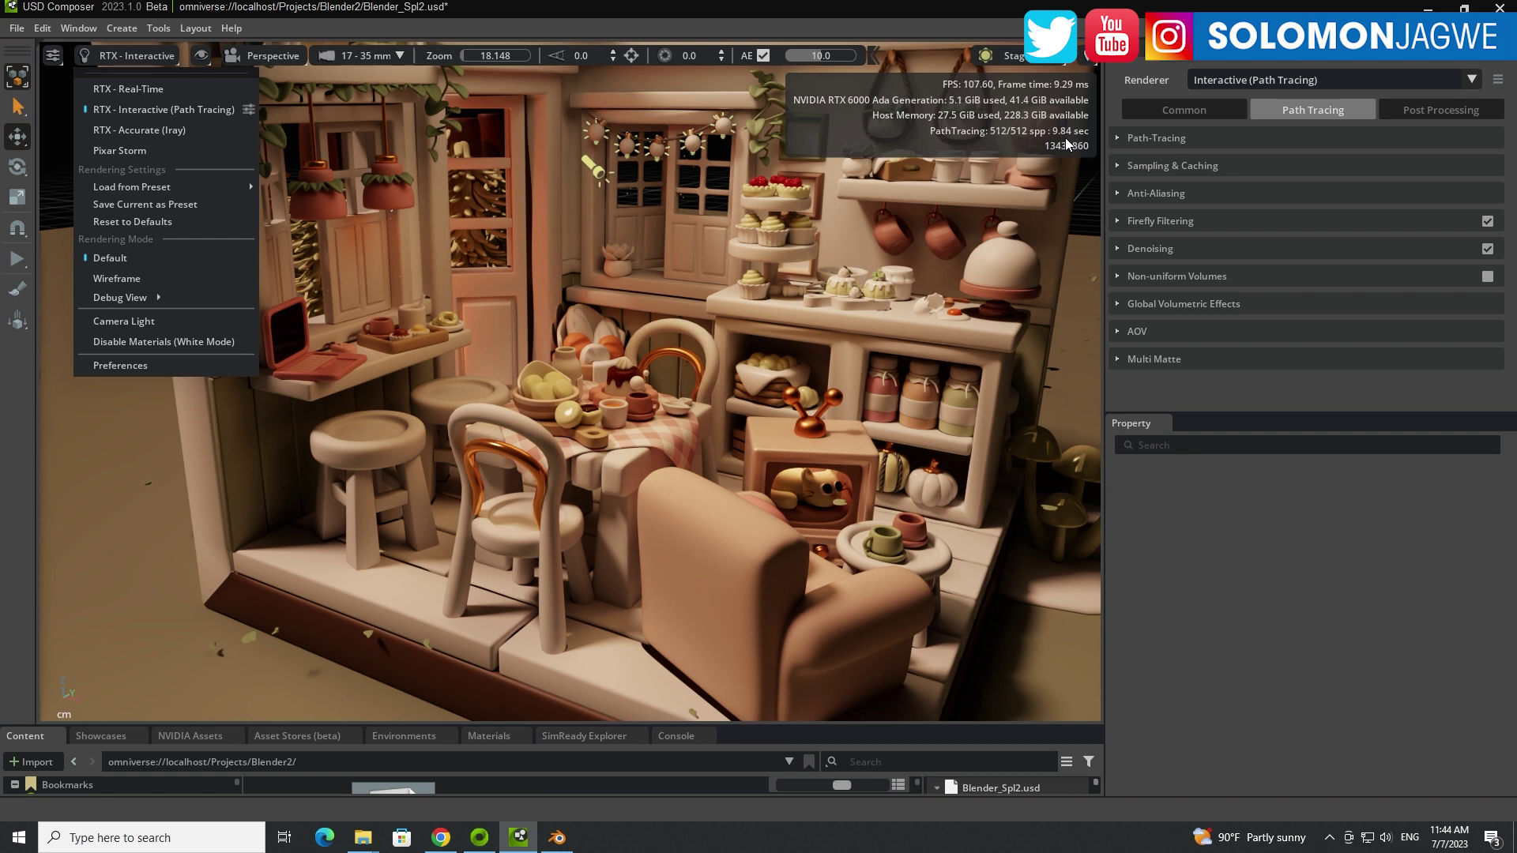
Select the ground plane, dolly in, and widen the viewport by narrowing the settings panel.
left_click(1068, 327)
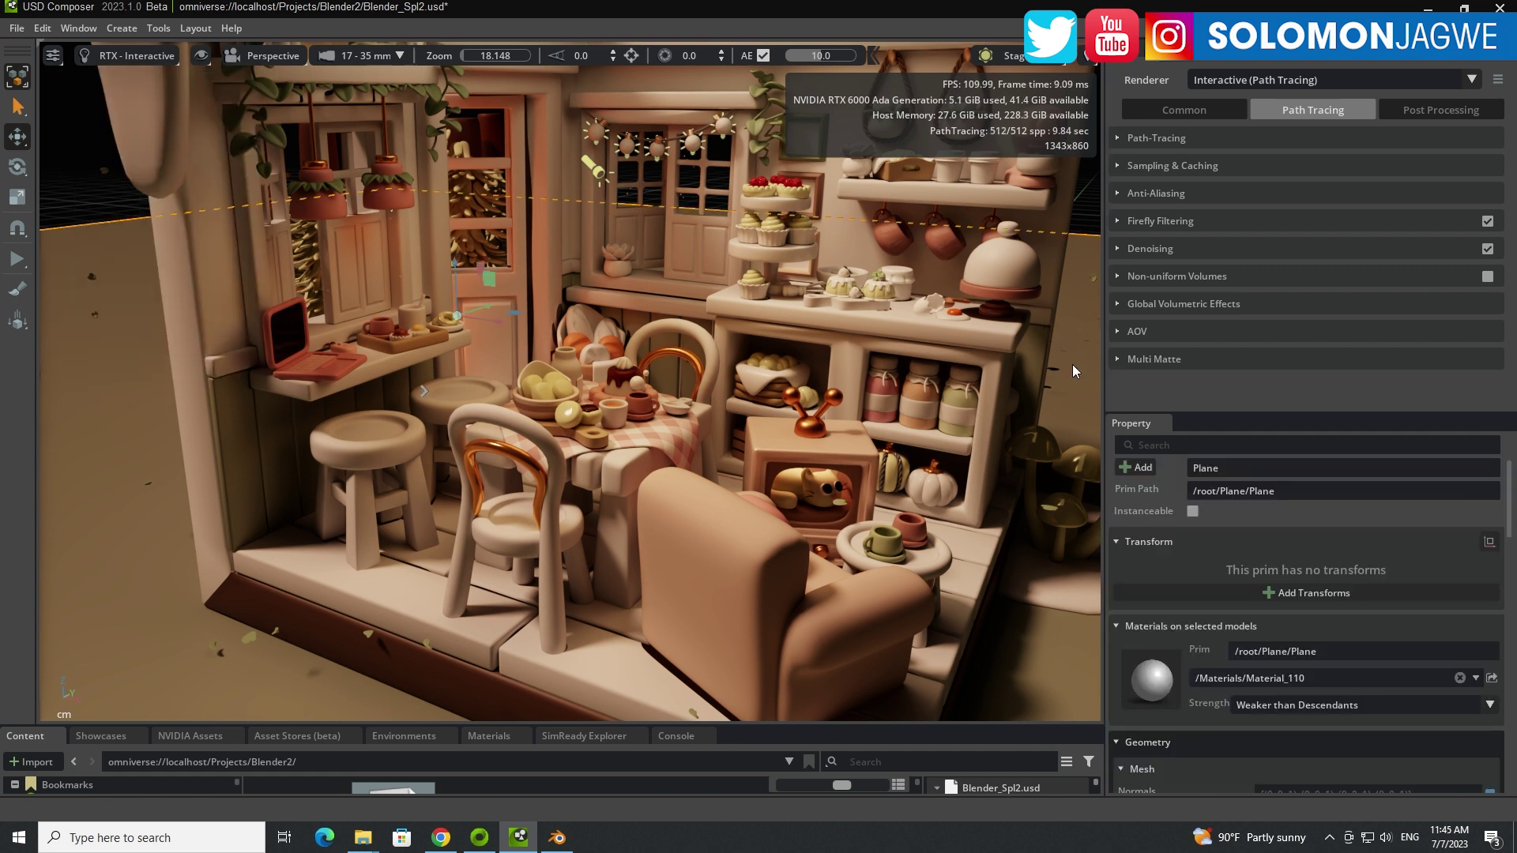
scroll(696, 368, "up", 3)
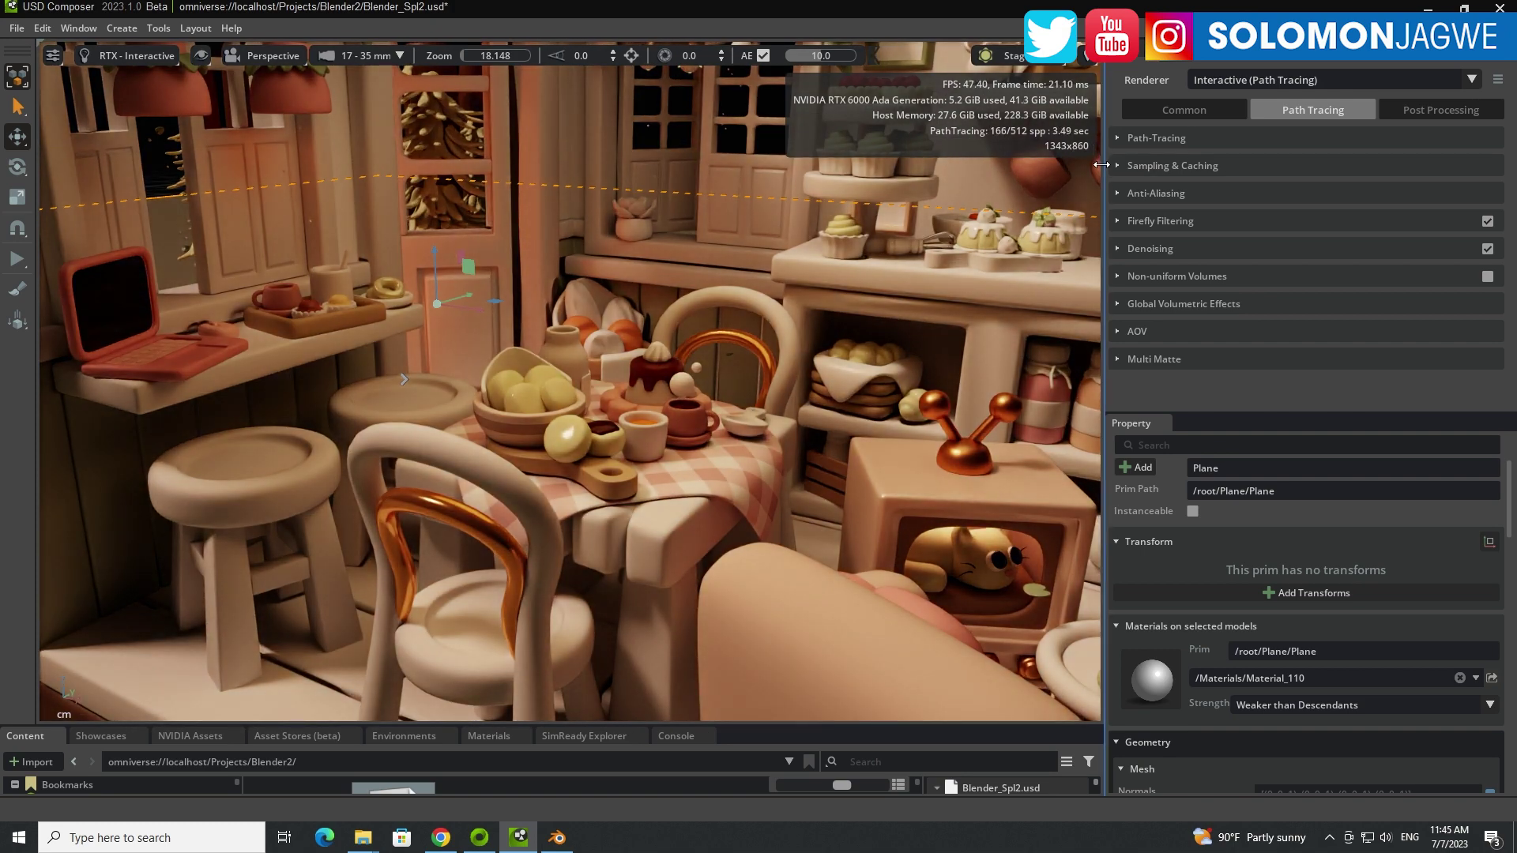
left_click_drag(1102, 165, 1317, 161)
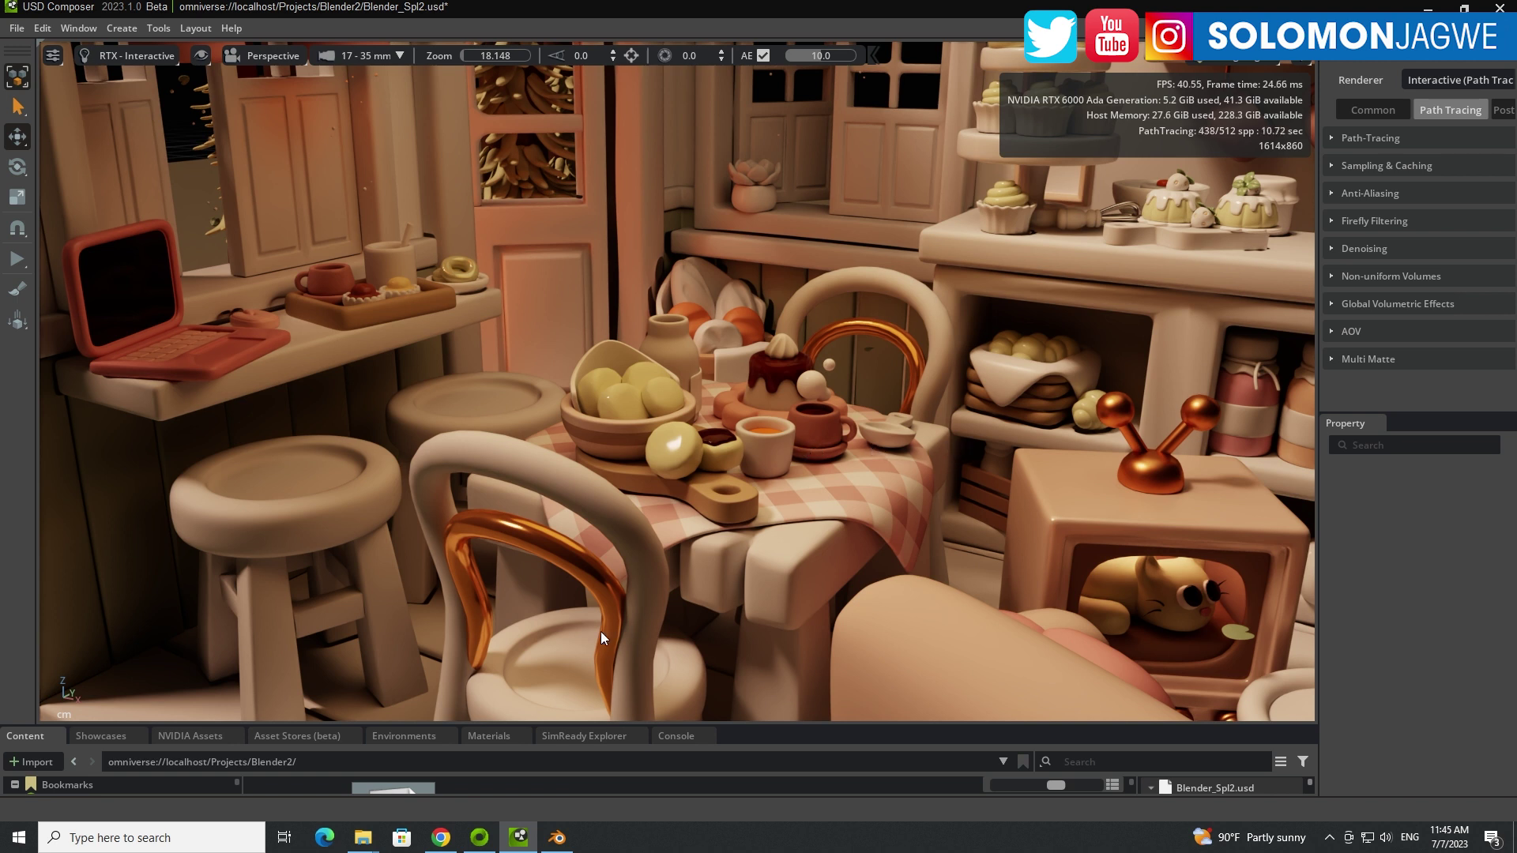
Launch Blender 3.6 Alpha USD Branch from the Launcher's Exchange Apps and Library pages, then switch to it.
left_click(479, 837)
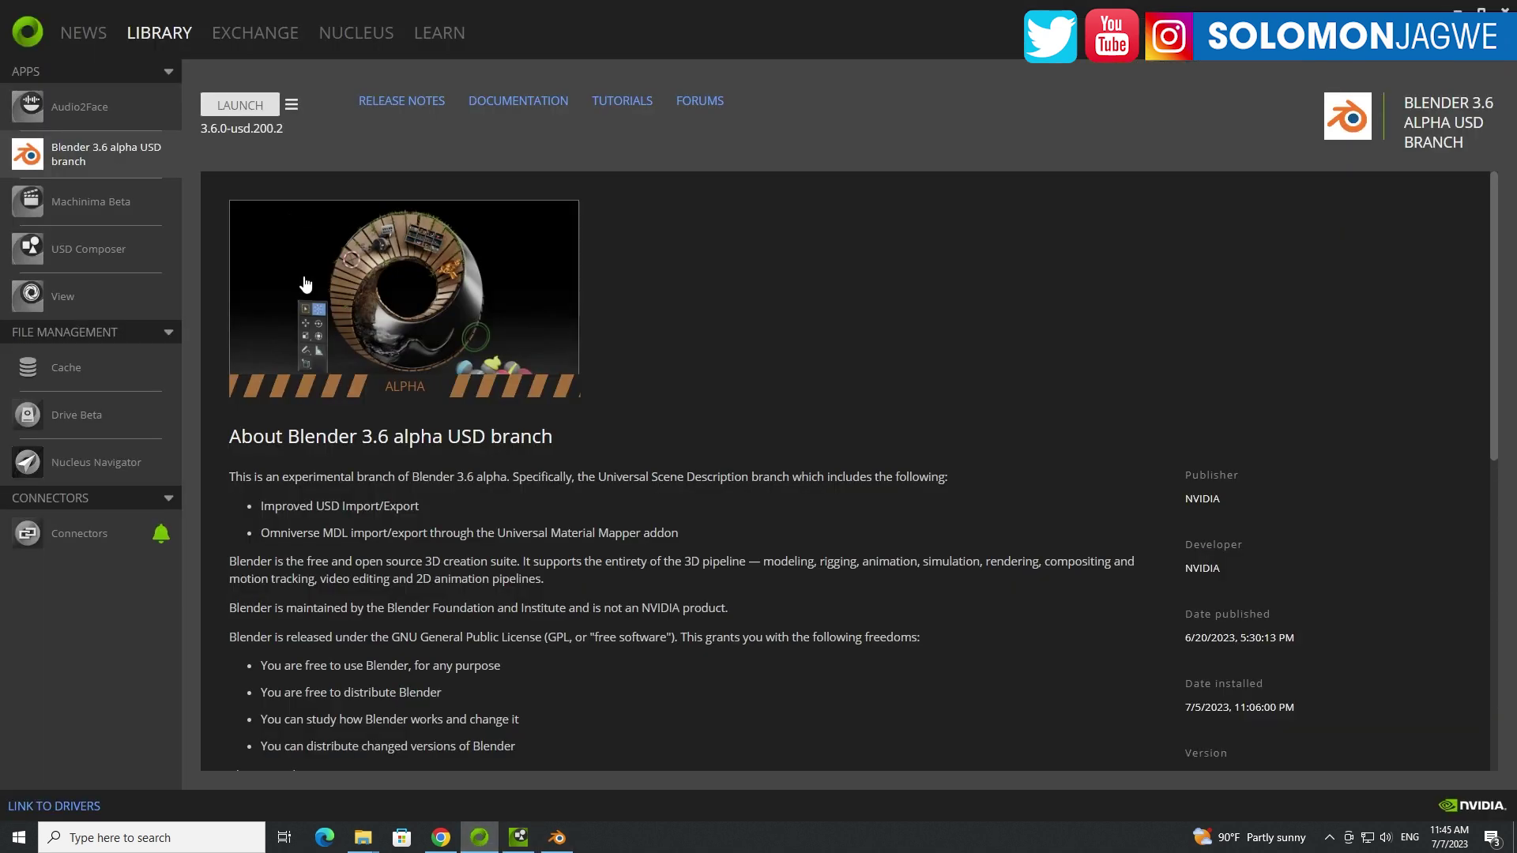
left_click(241, 35)
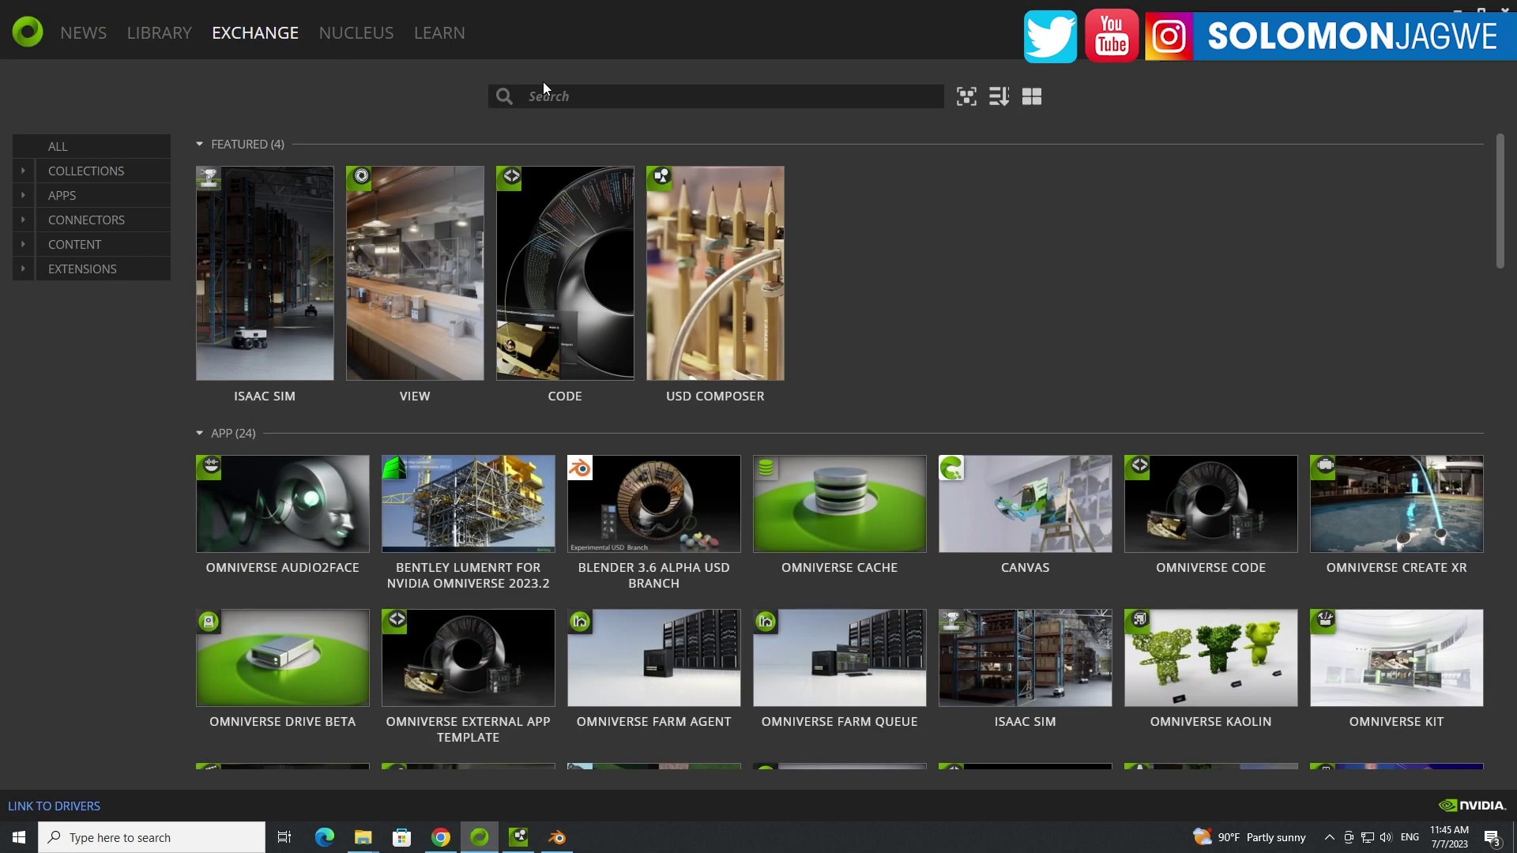
left_click(63, 195)
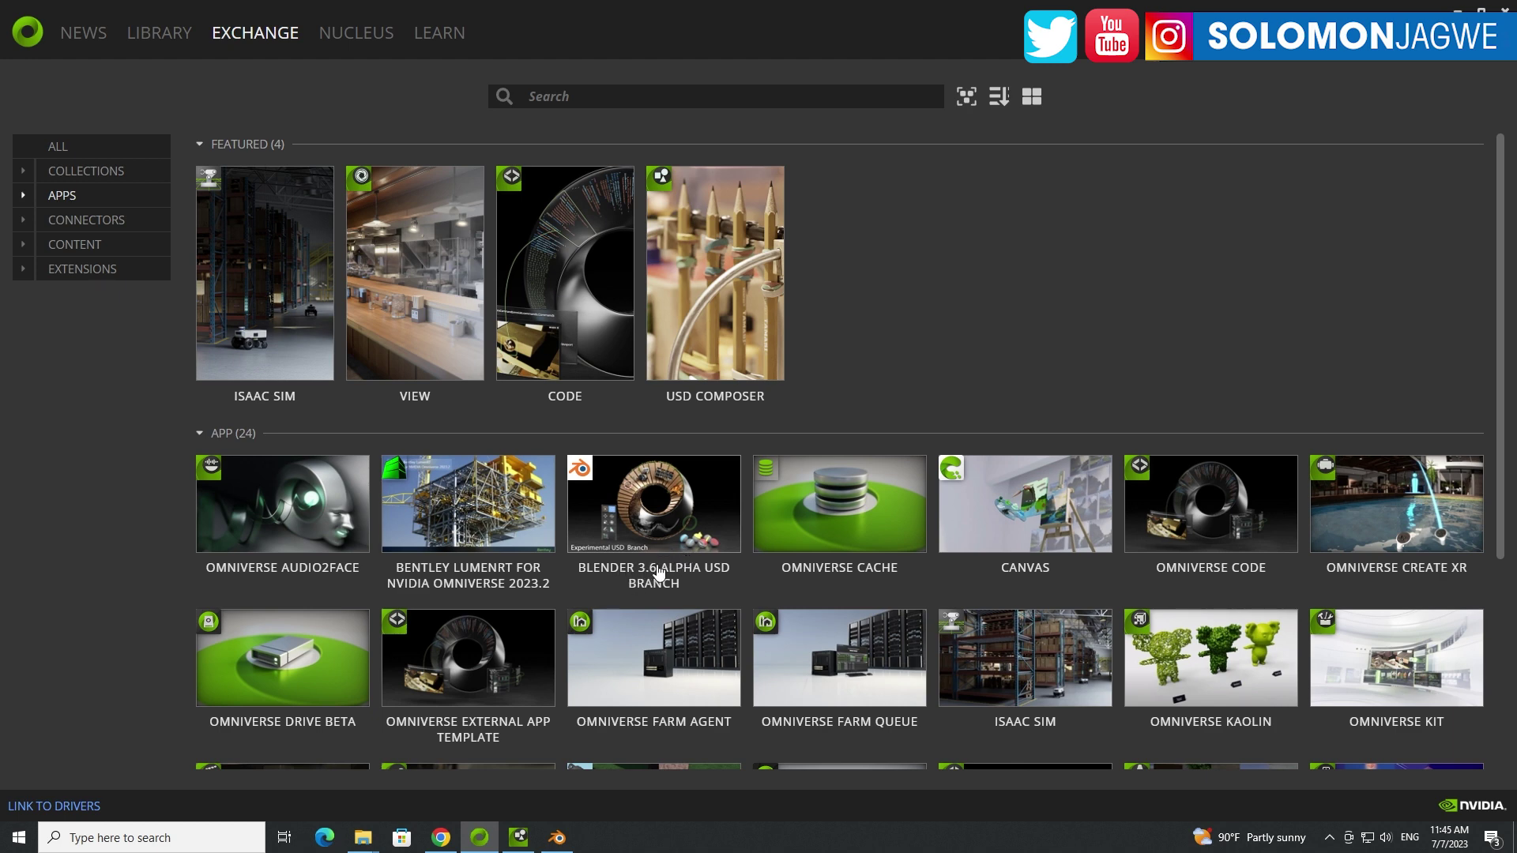
left_click(650, 525)
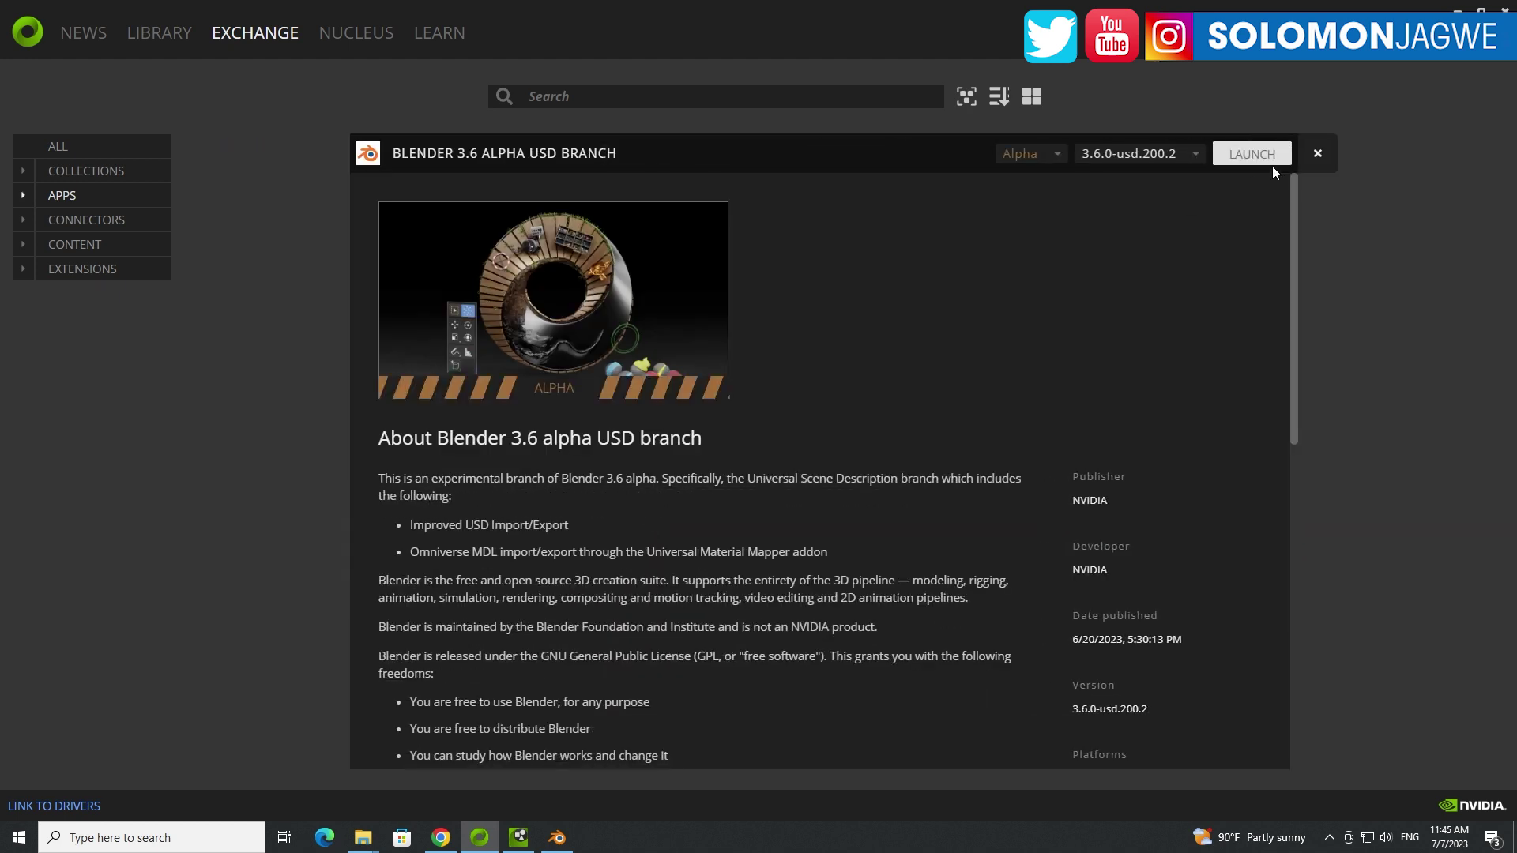
left_click(1263, 155)
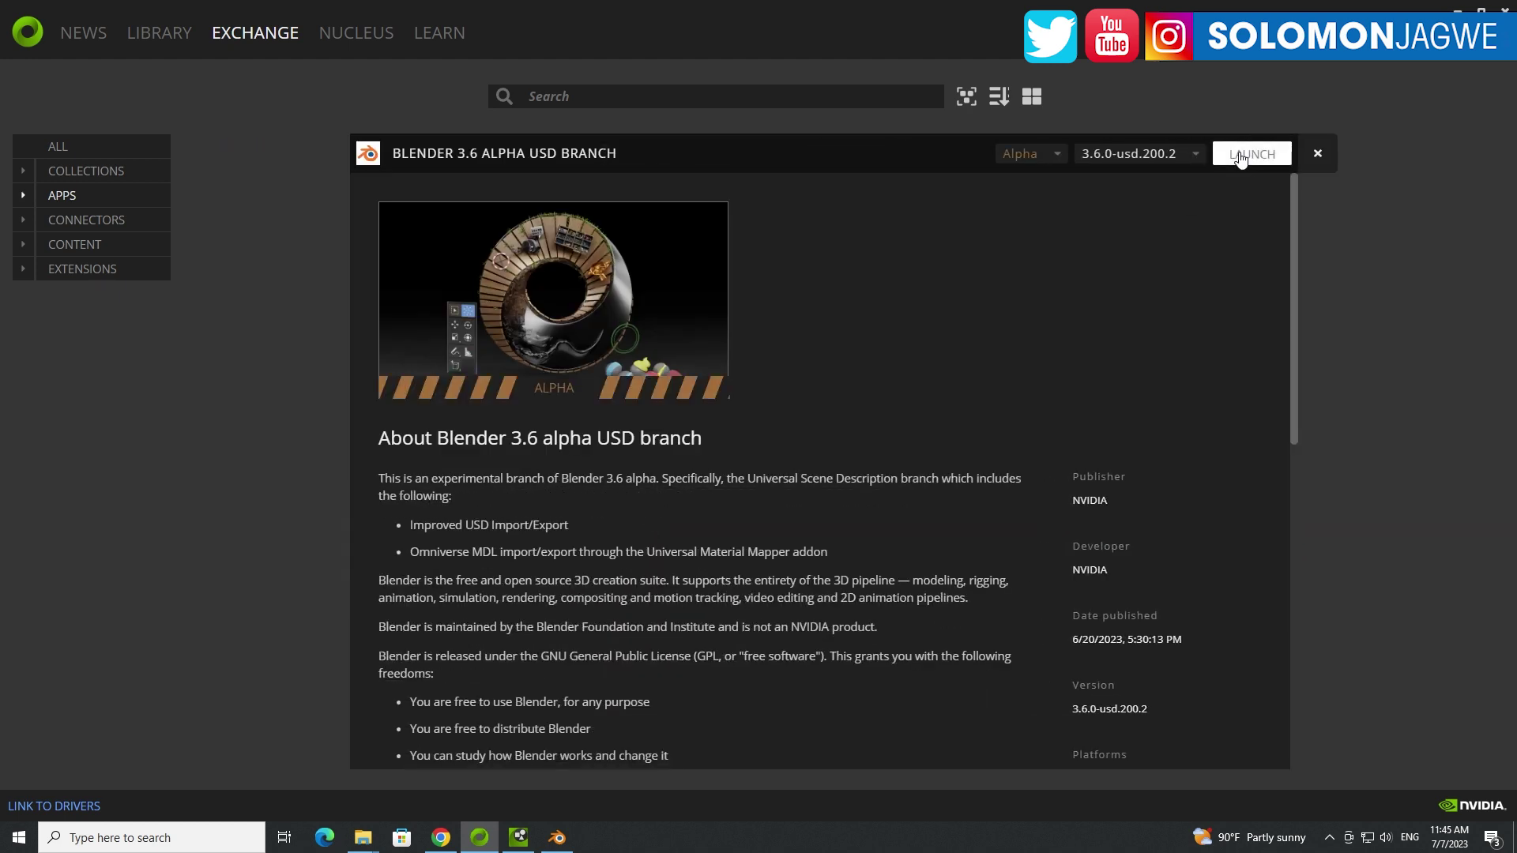
left_click(155, 36)
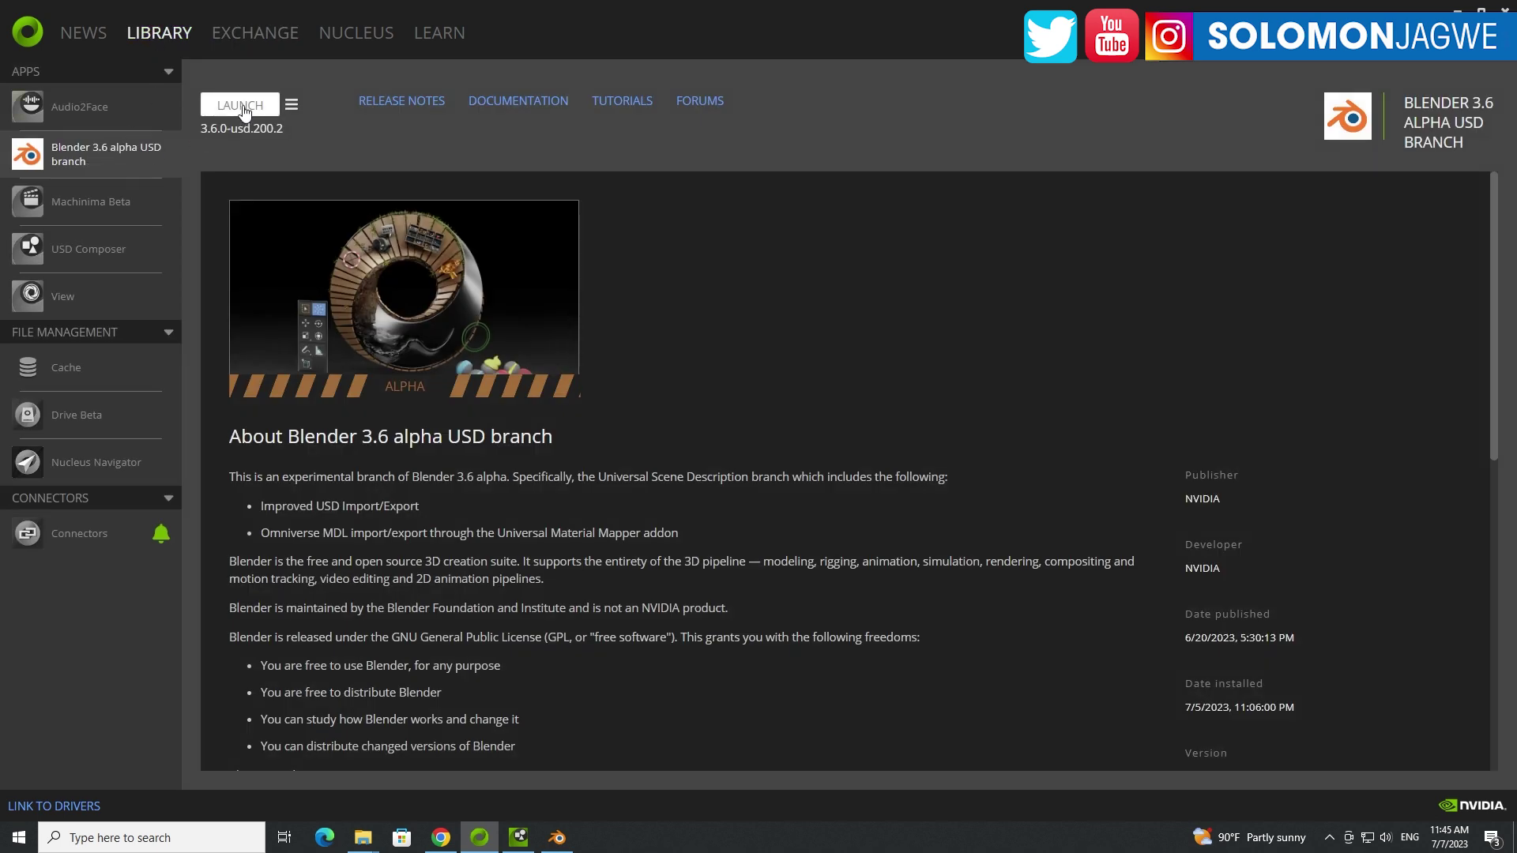
left_click(241, 106)
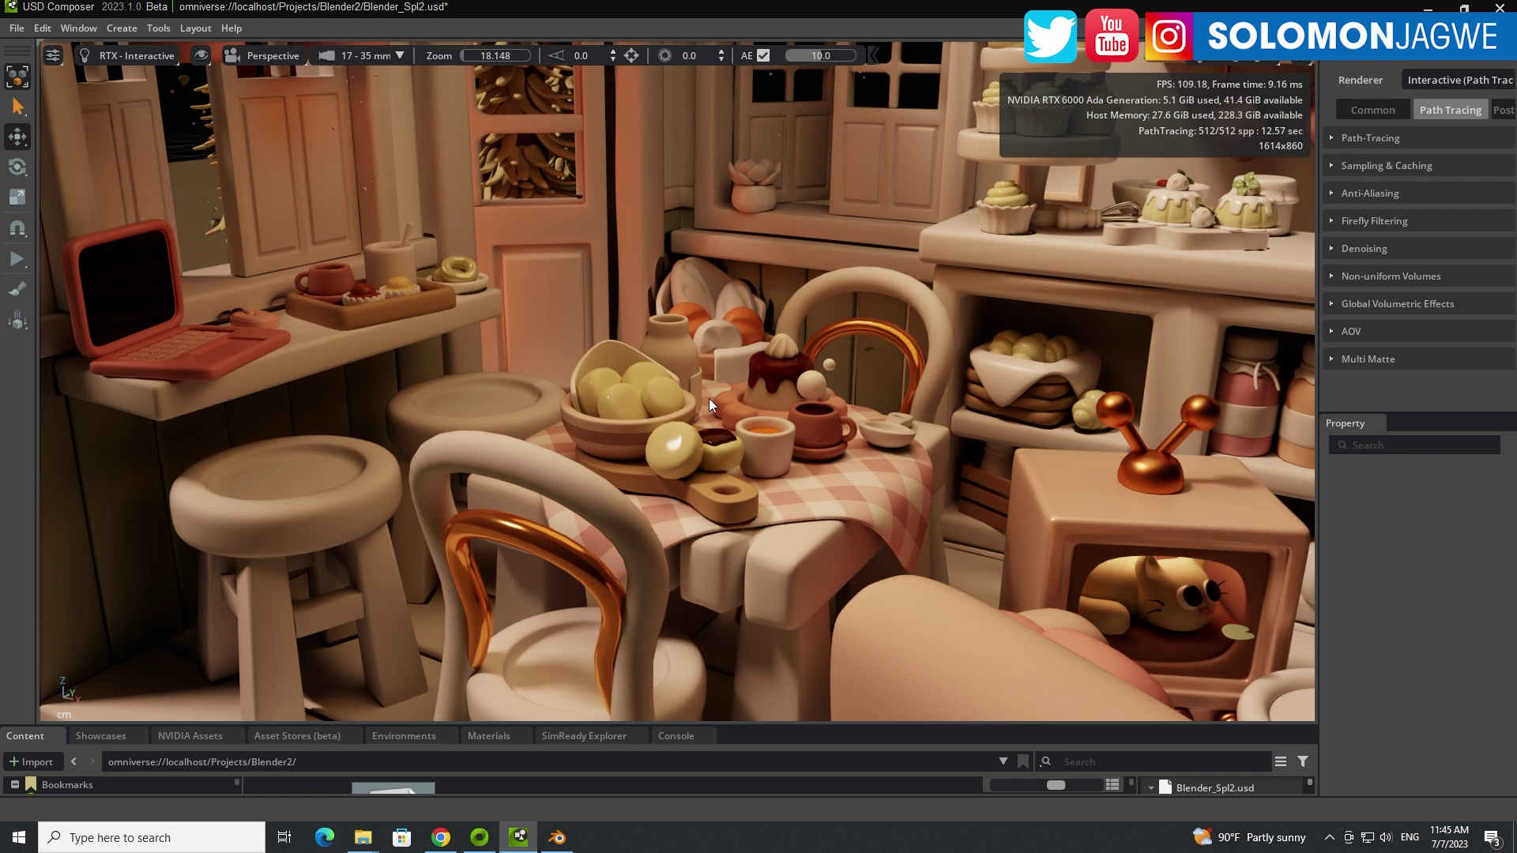
left_click(557, 837)
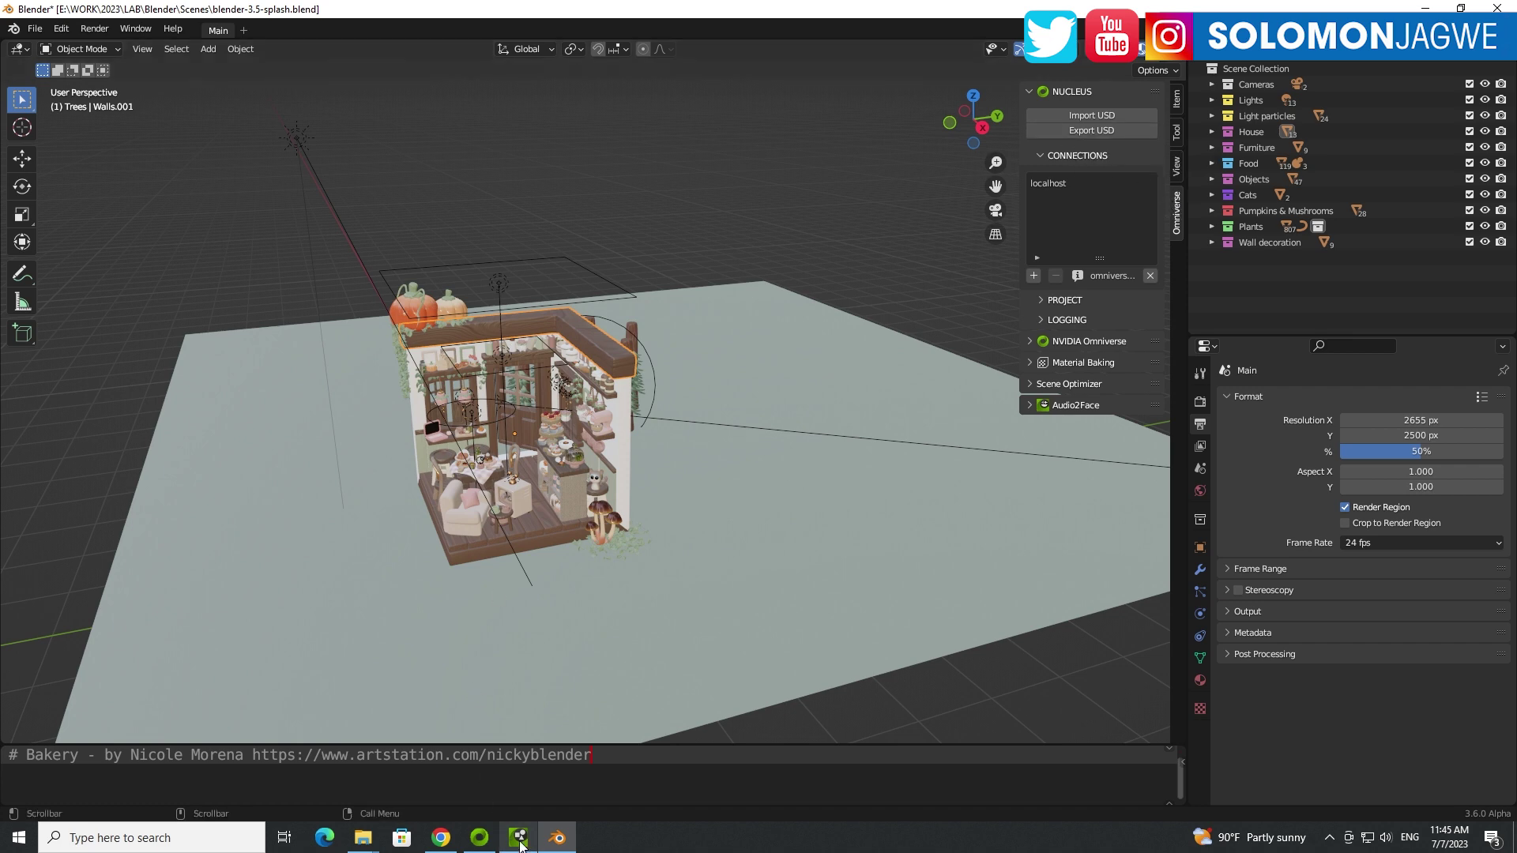
Return to USD Composer's path-traced kitchen render.
left_click(520, 839)
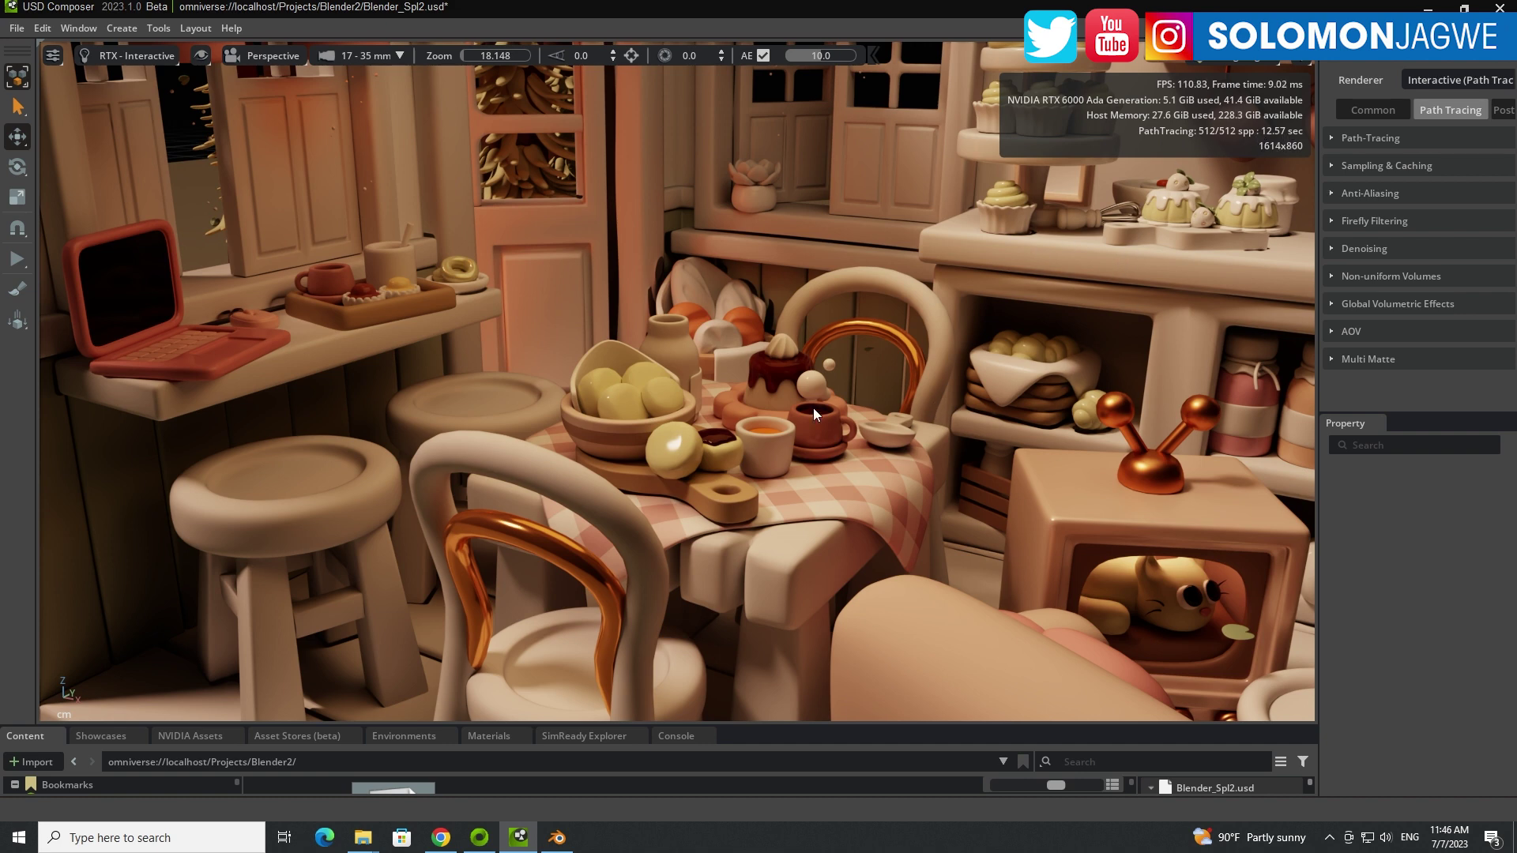
Pull the camera back to show the whole kitchen, compare with Blender, and return to USD Composer.
scroll(790, 420, "up", 5)
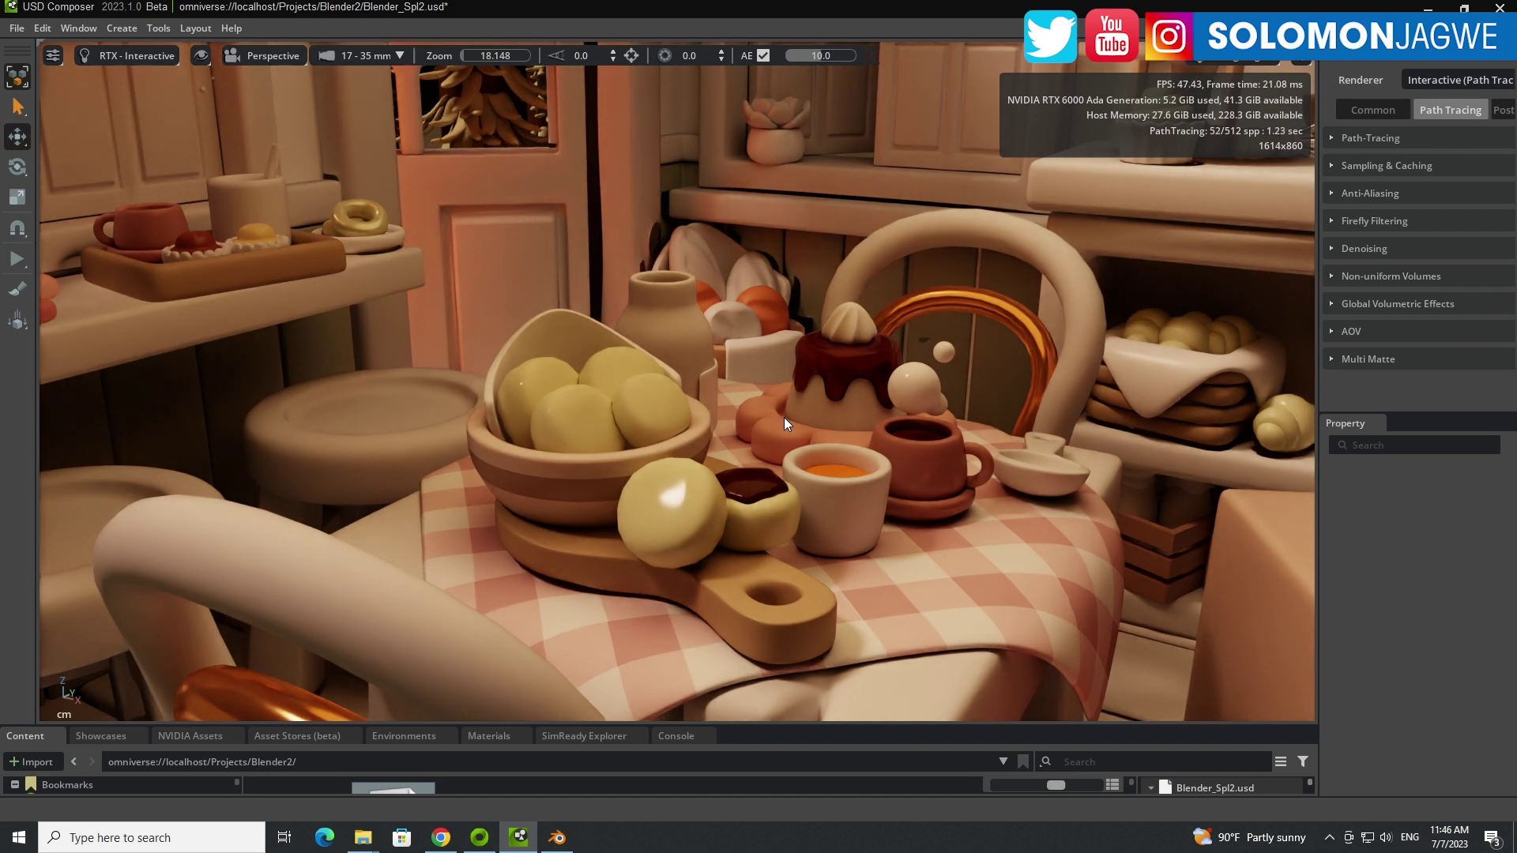
scroll(785, 420, "up", 5)
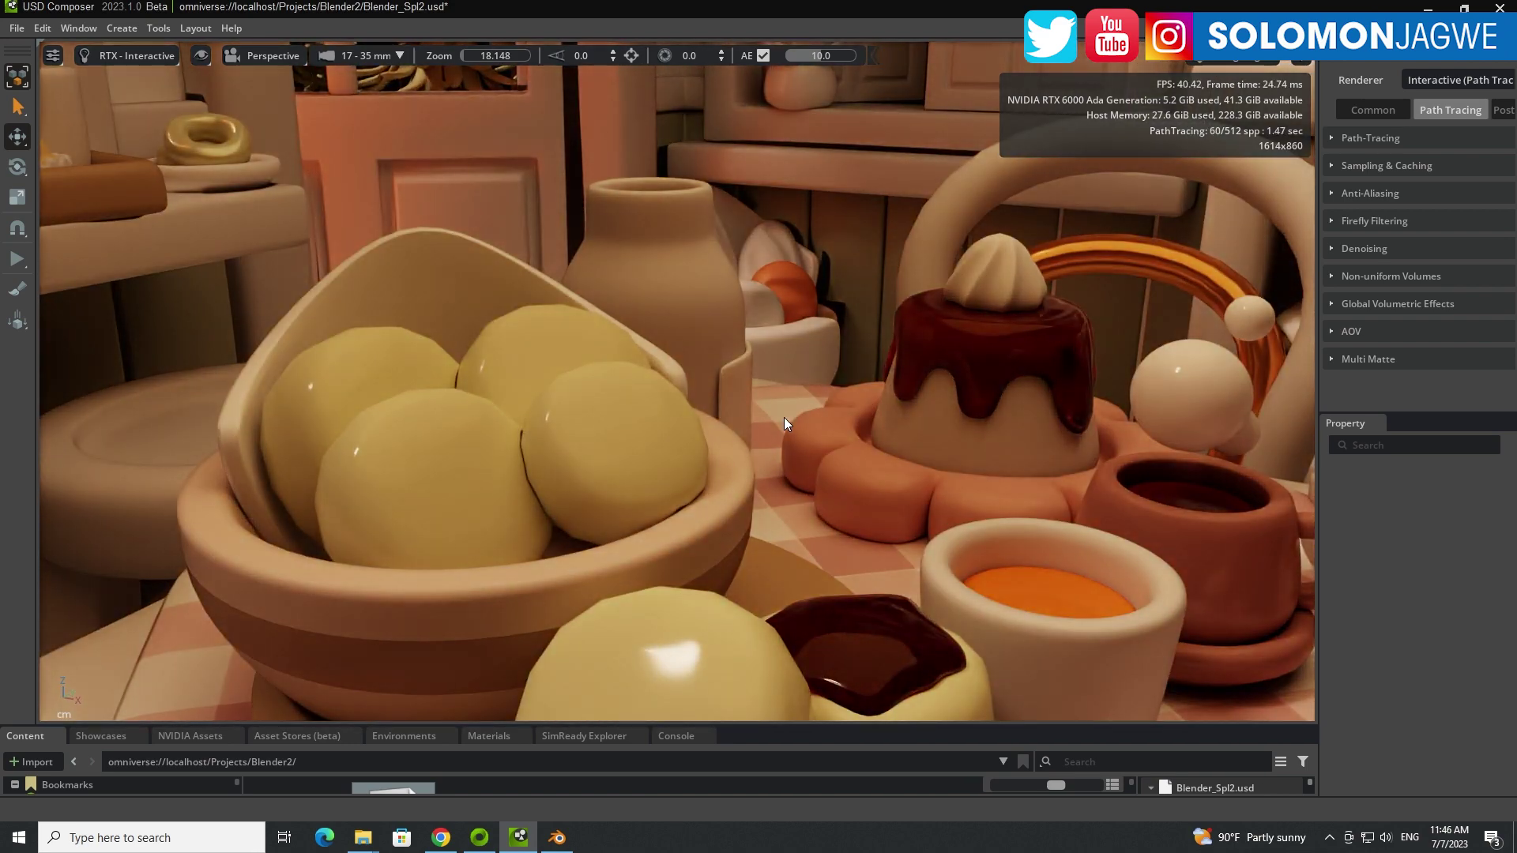
scroll(782, 417, "down", 10)
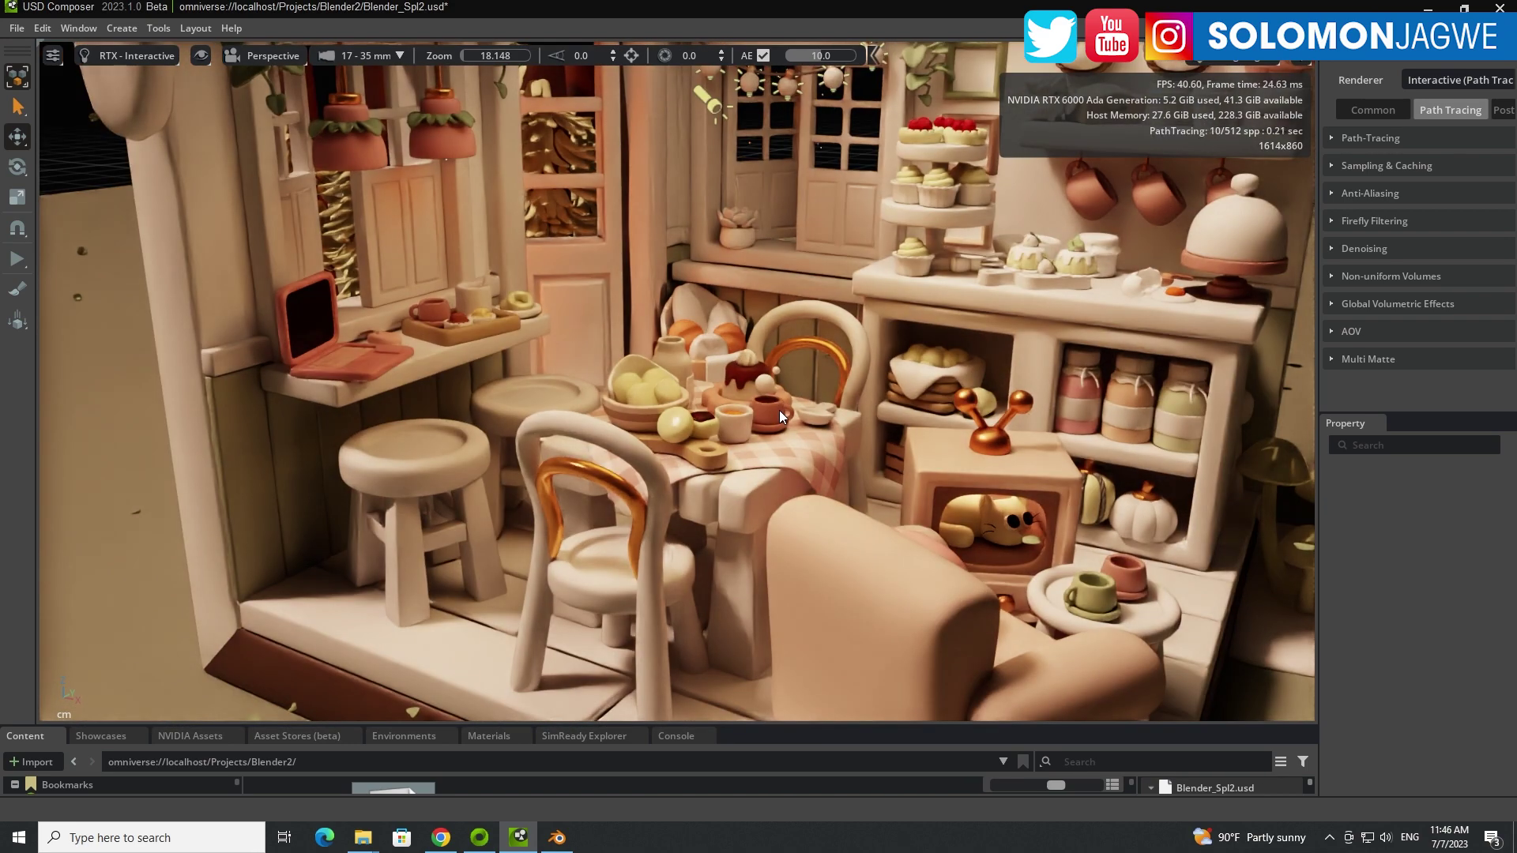
scroll(869, 403, "down", 5)
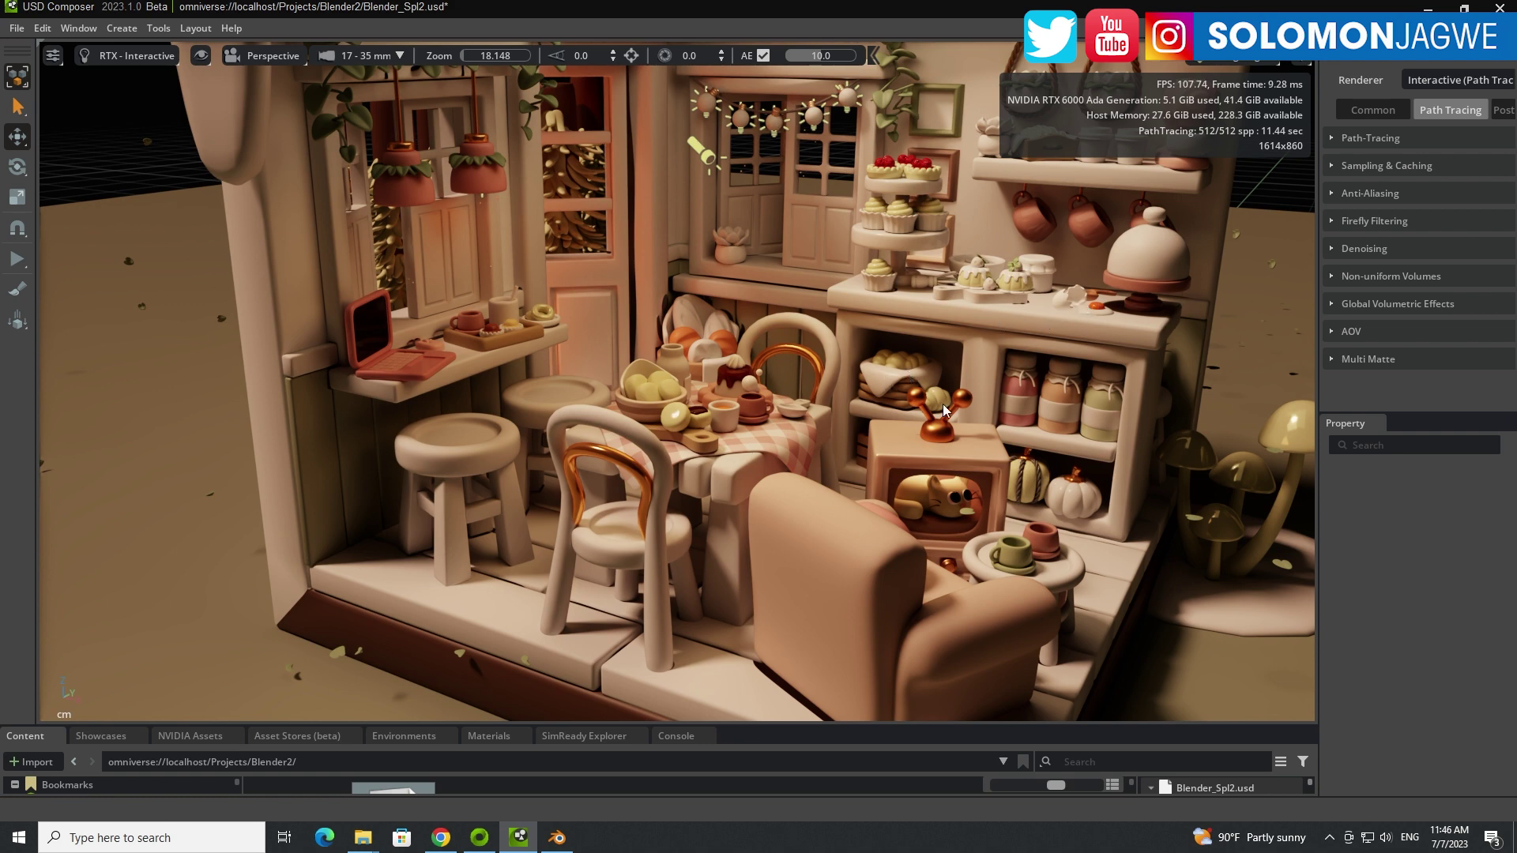
left_click(557, 836)
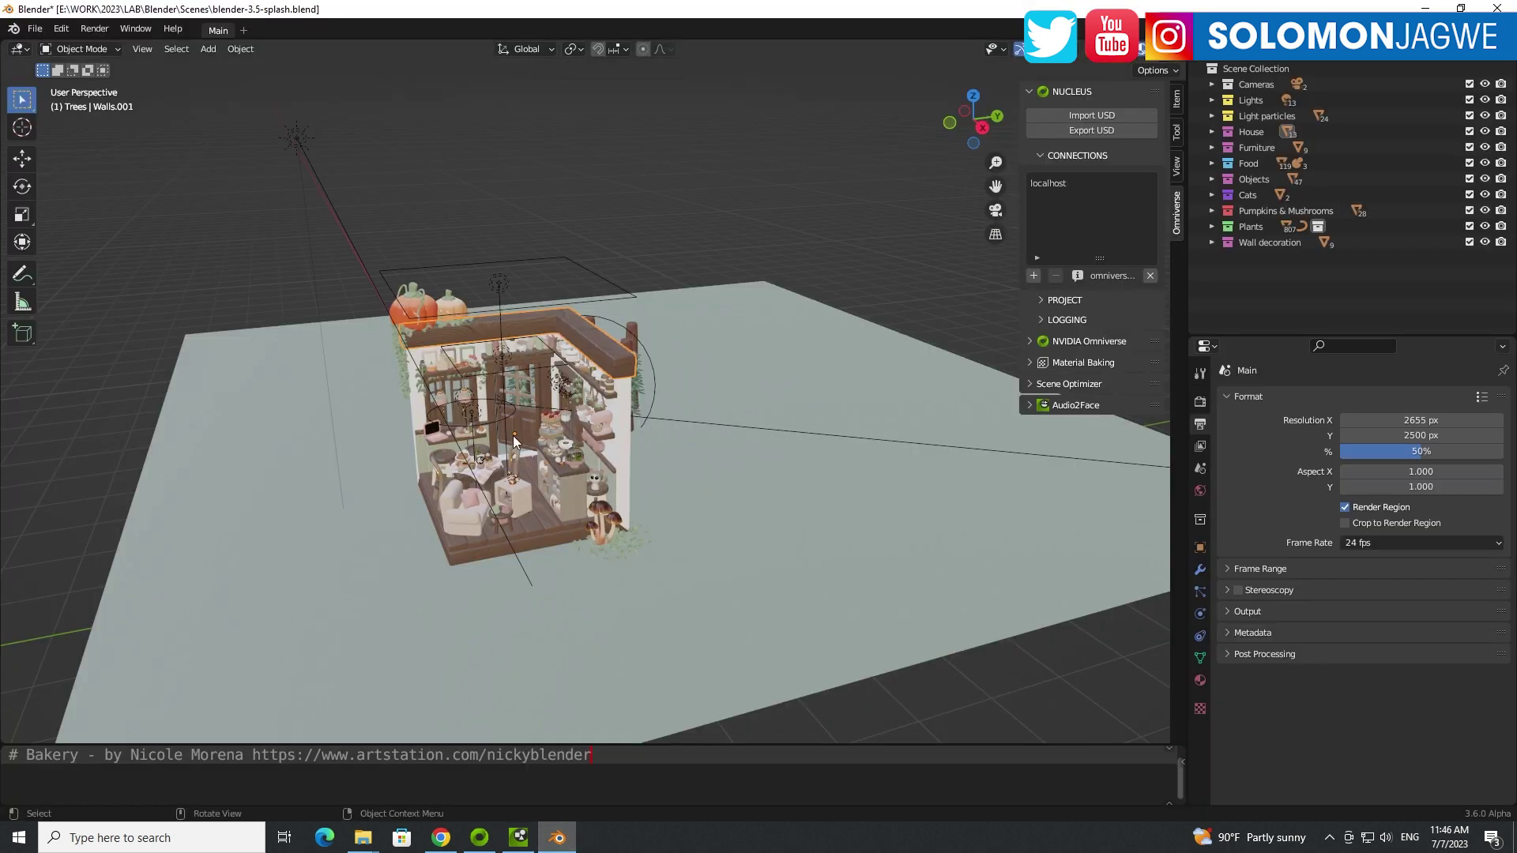
scroll(608, 445, "up", 5)
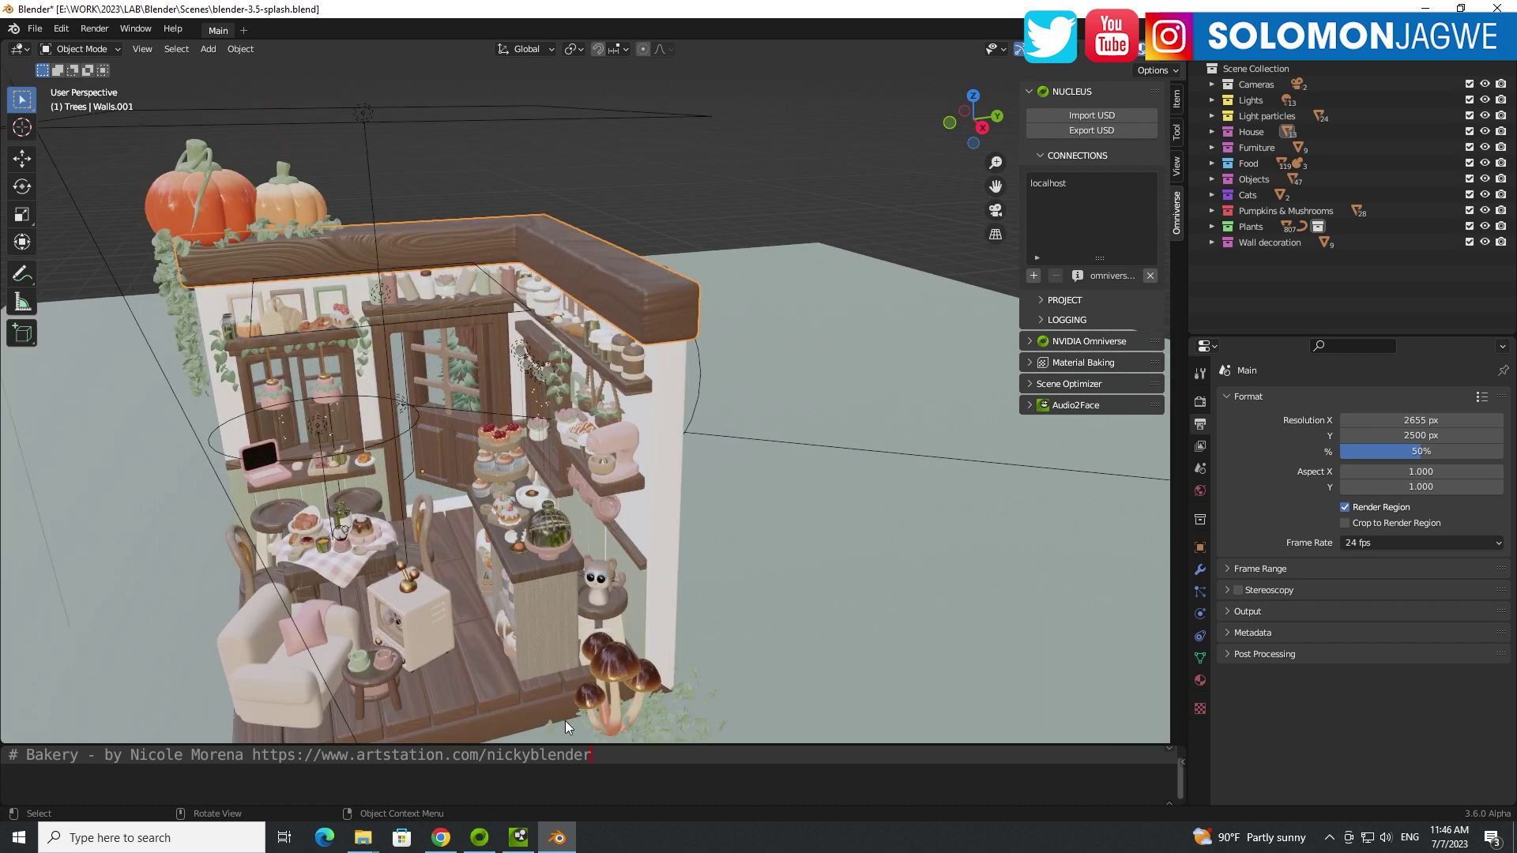
left_click(519, 837)
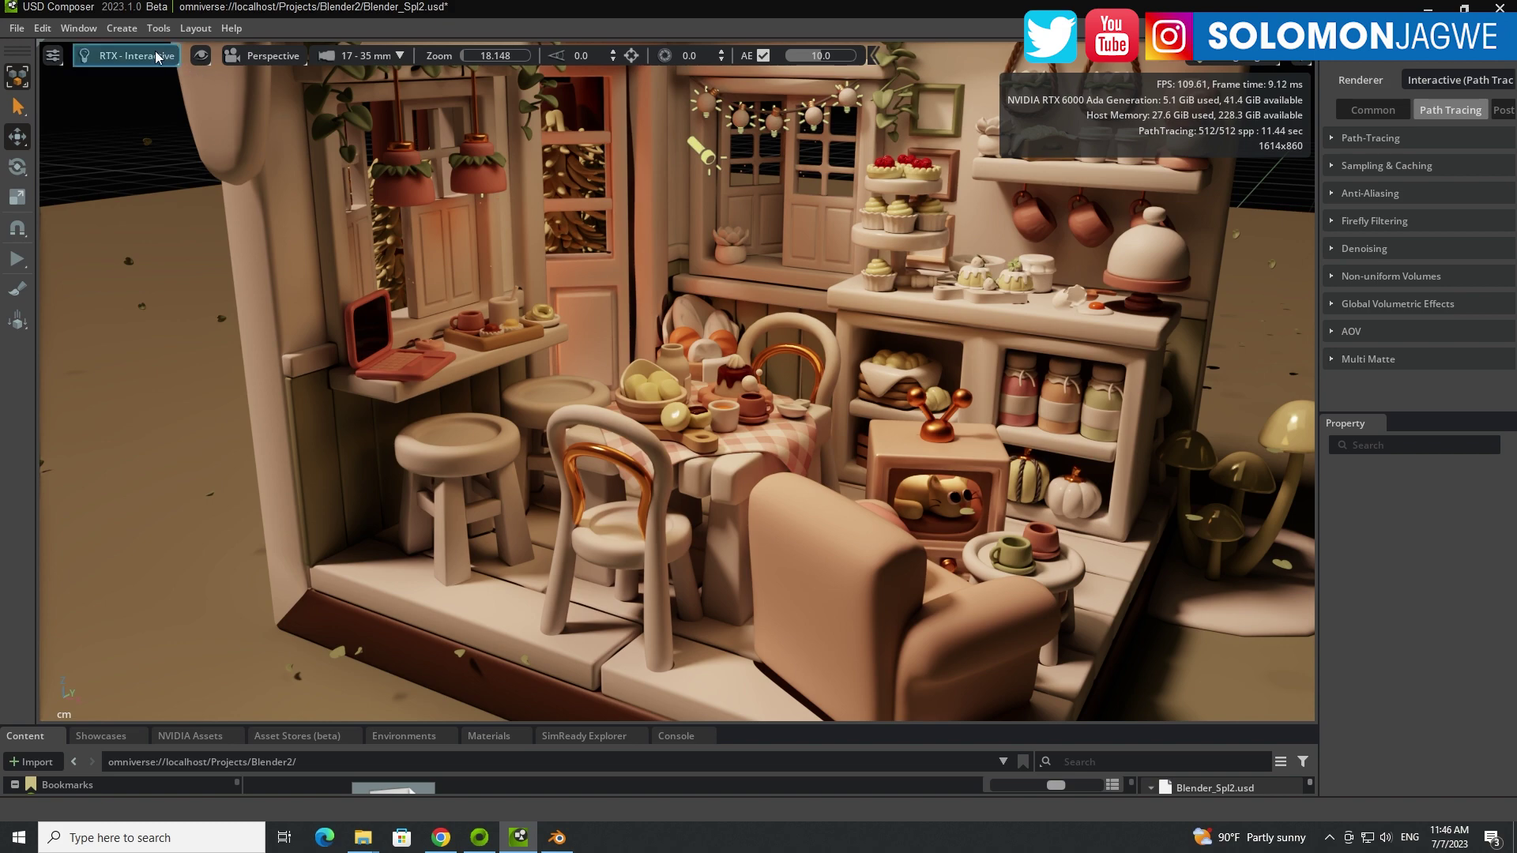
Compare the kitchen in RTX - Real-Time, then return to RTX - Interactive (Path Tracing).
left_click(128, 55)
left_click(147, 93)
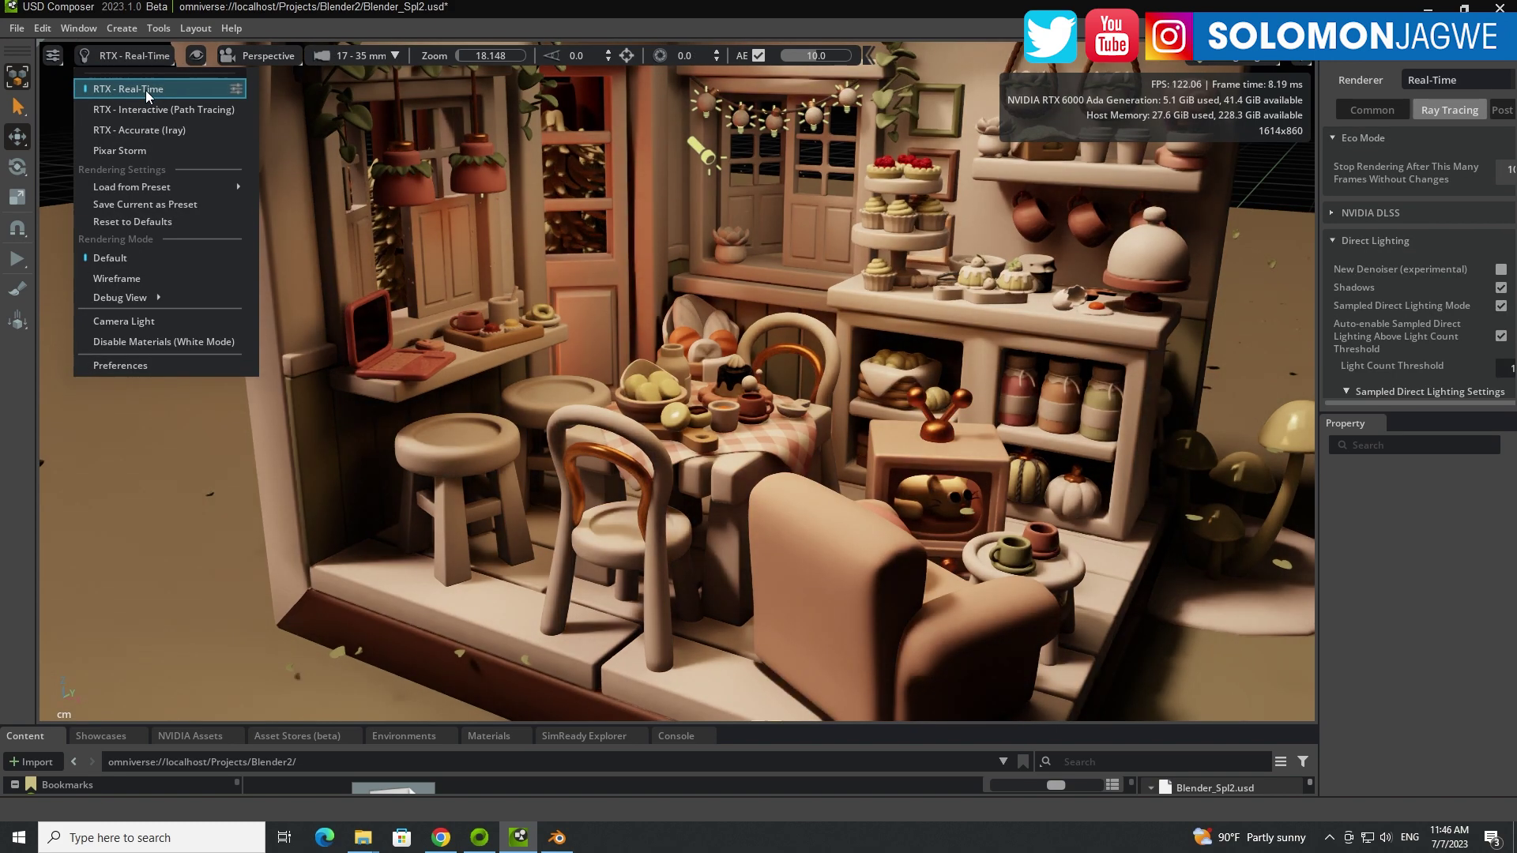
left_click(138, 110)
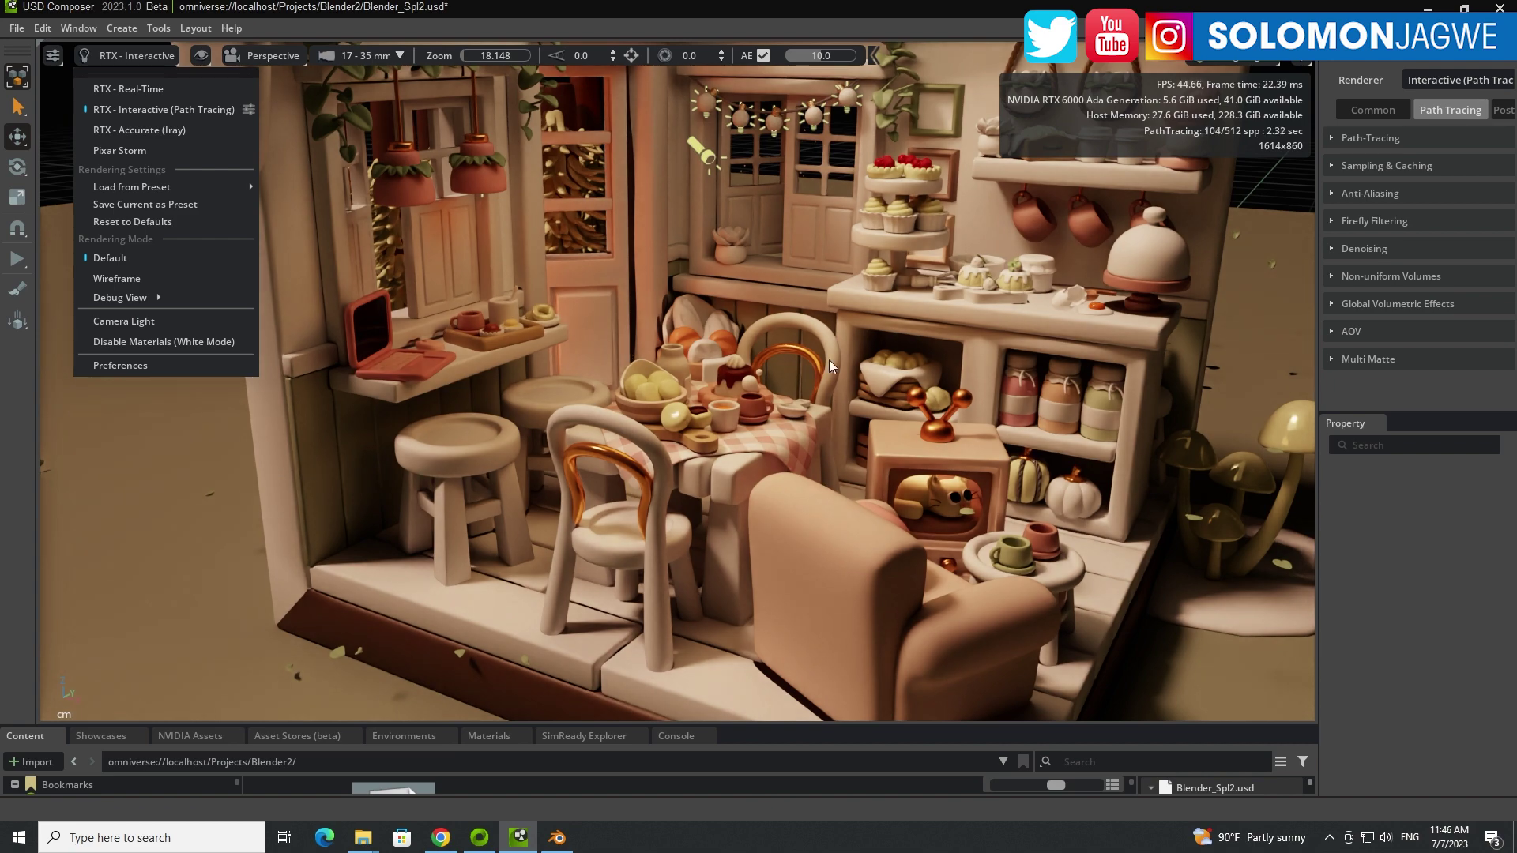
left_click(216, 467)
Select the ground Plane prim and zoom in and out on the kitchen.
left_click(216, 467)
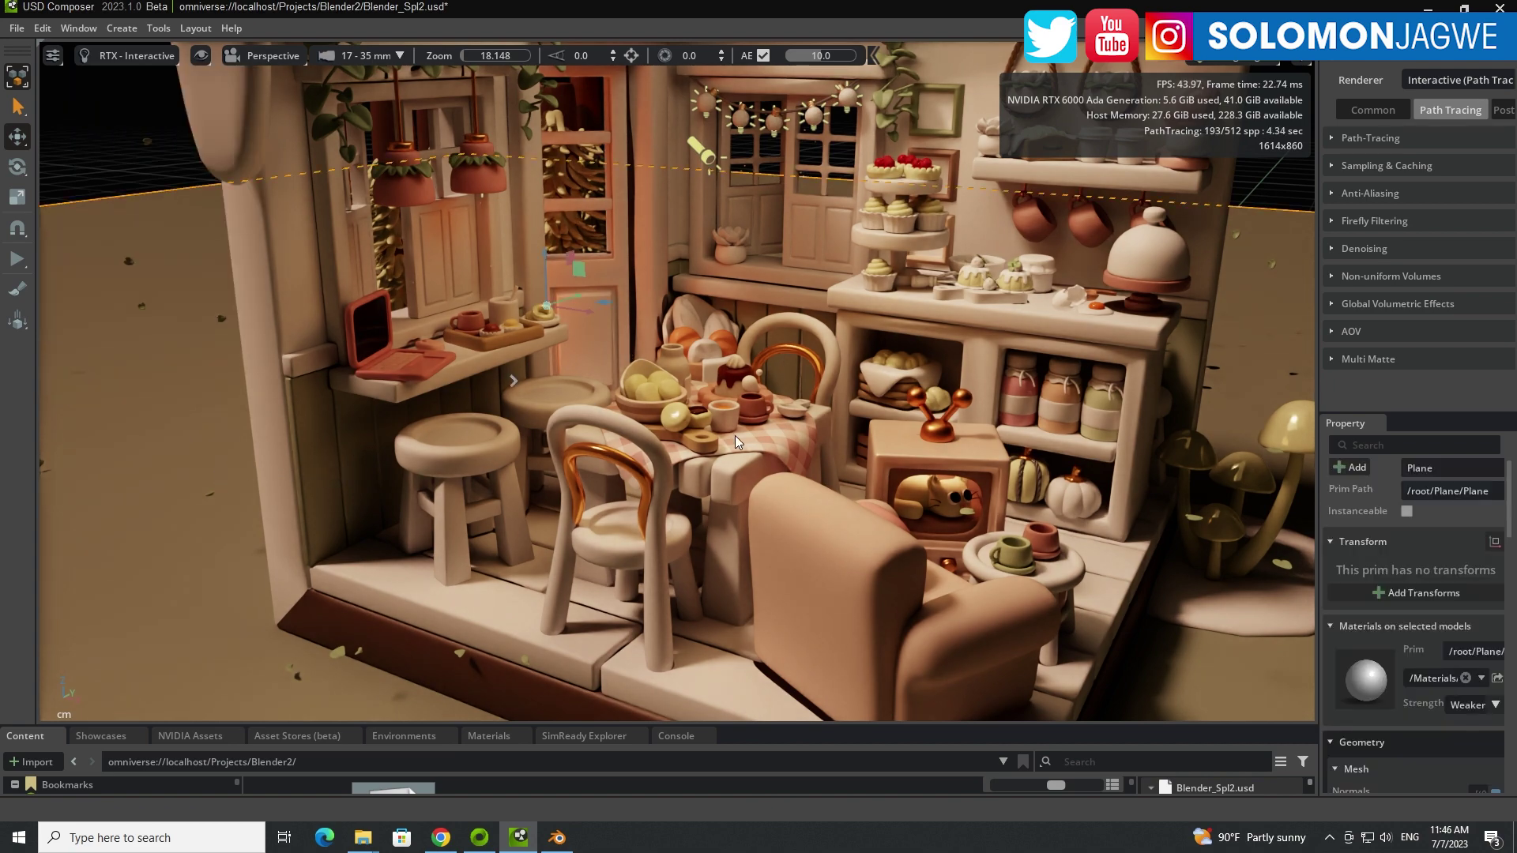
scroll(728, 433, "up", 5)
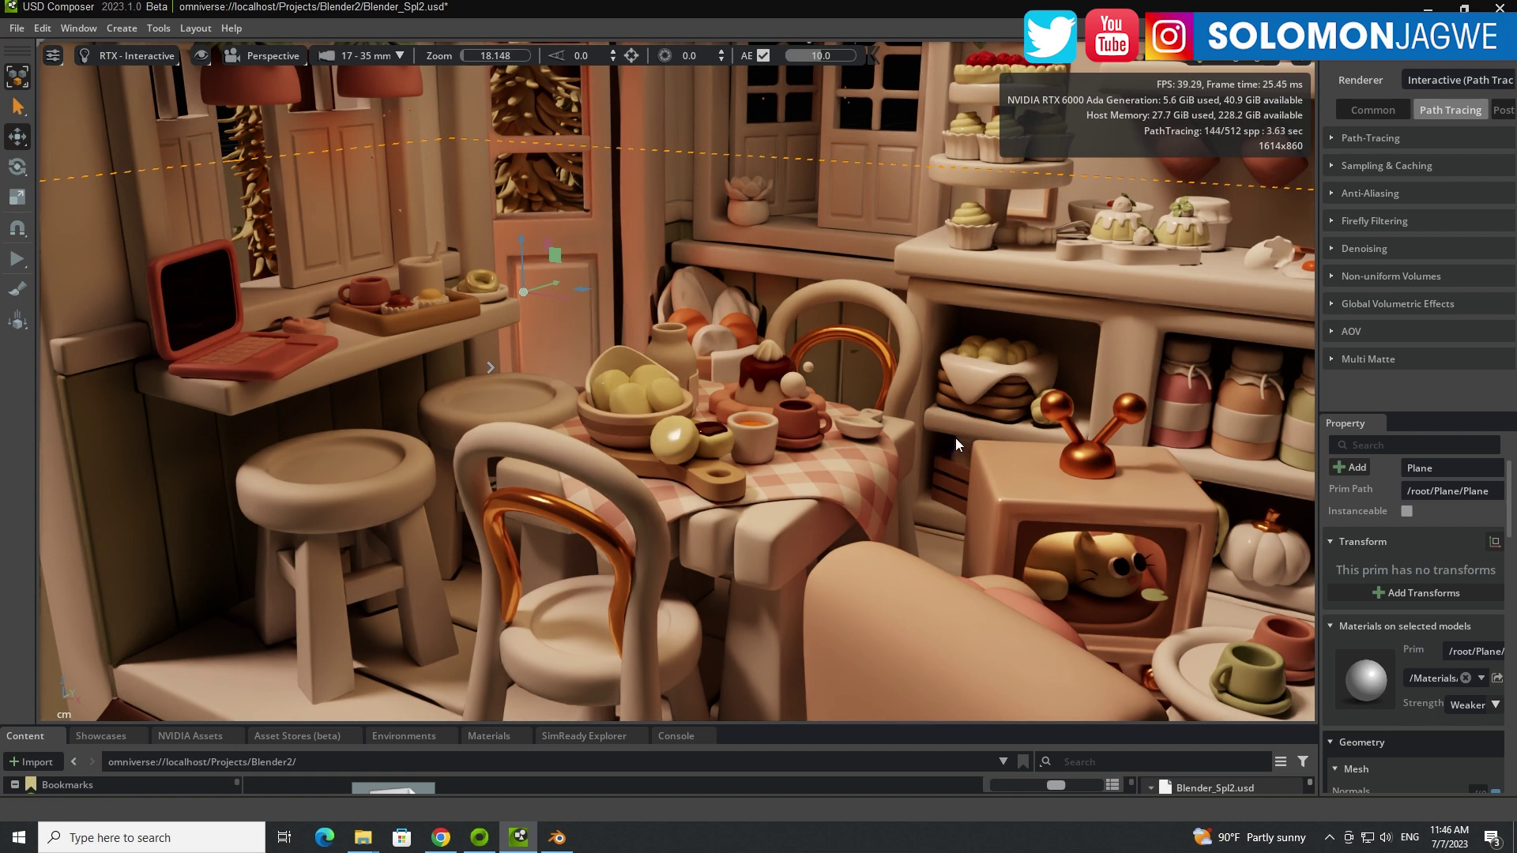
scroll(1027, 410, "up", 3)
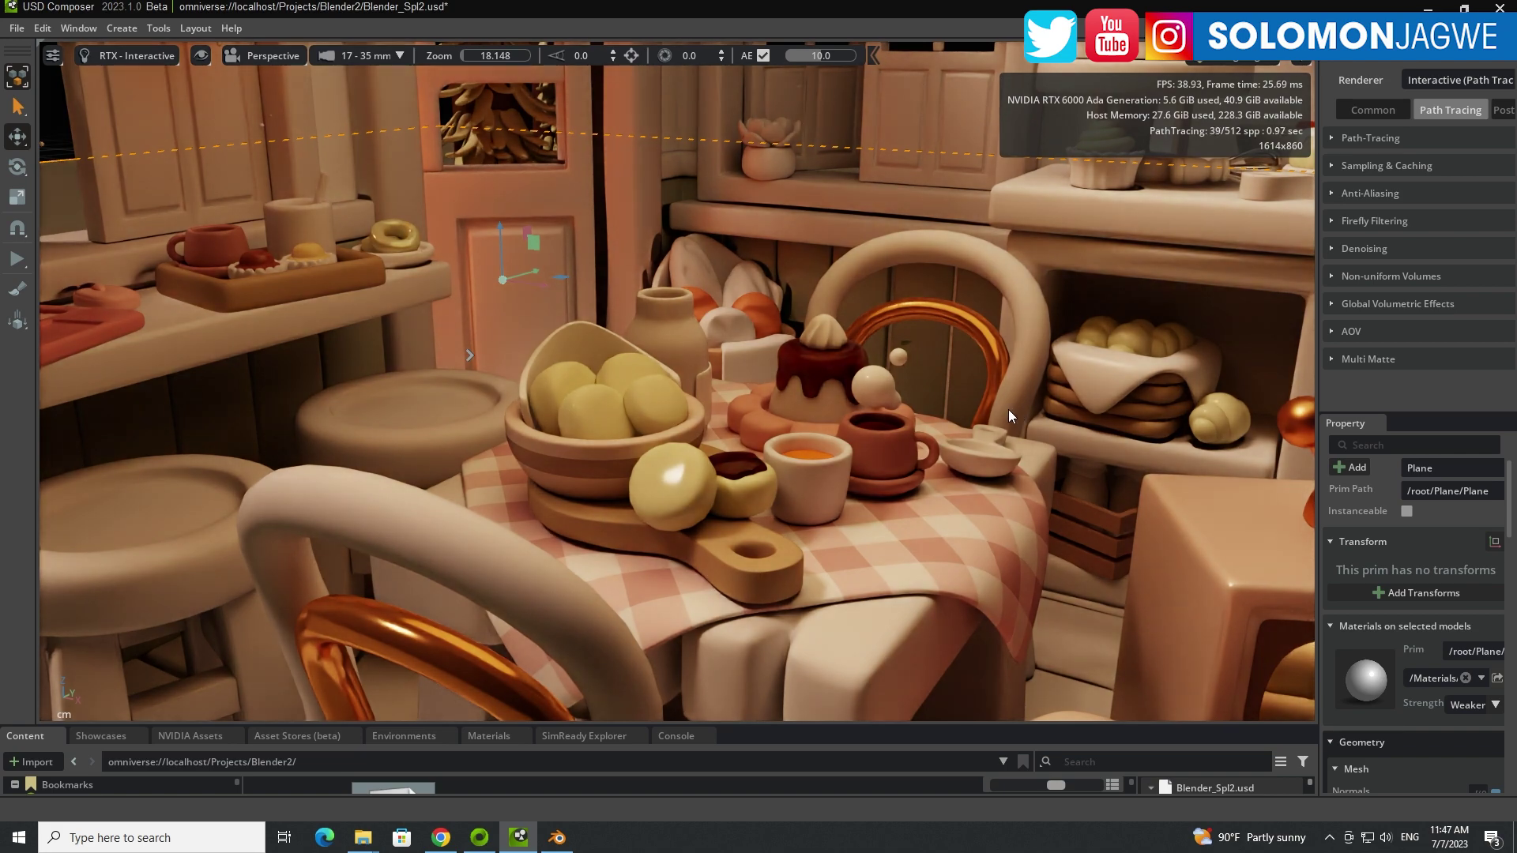
scroll(993, 422, "up", 3)
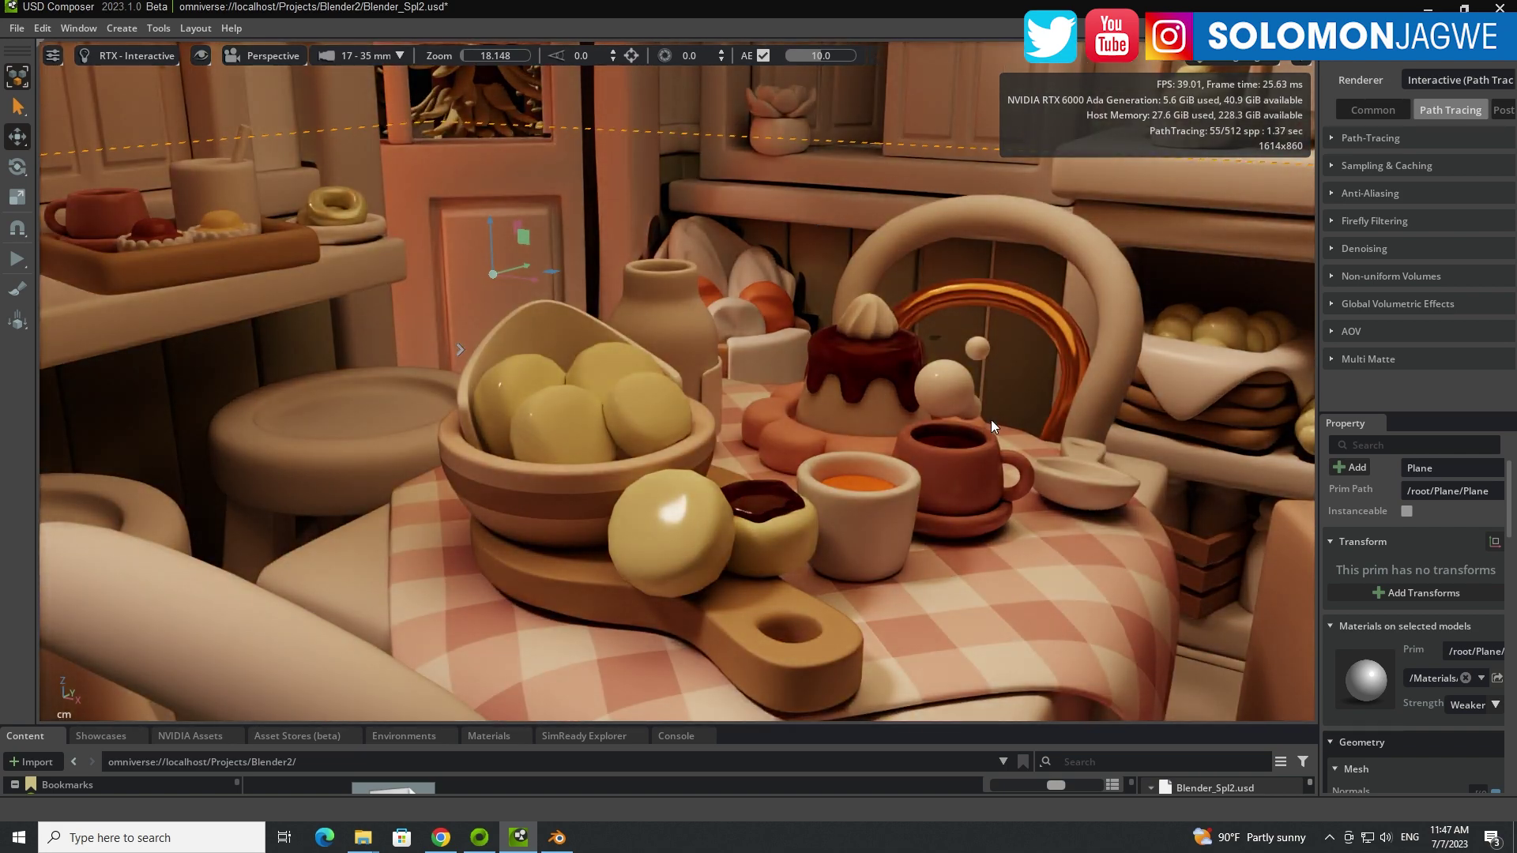
scroll(990, 419, "down", 6)
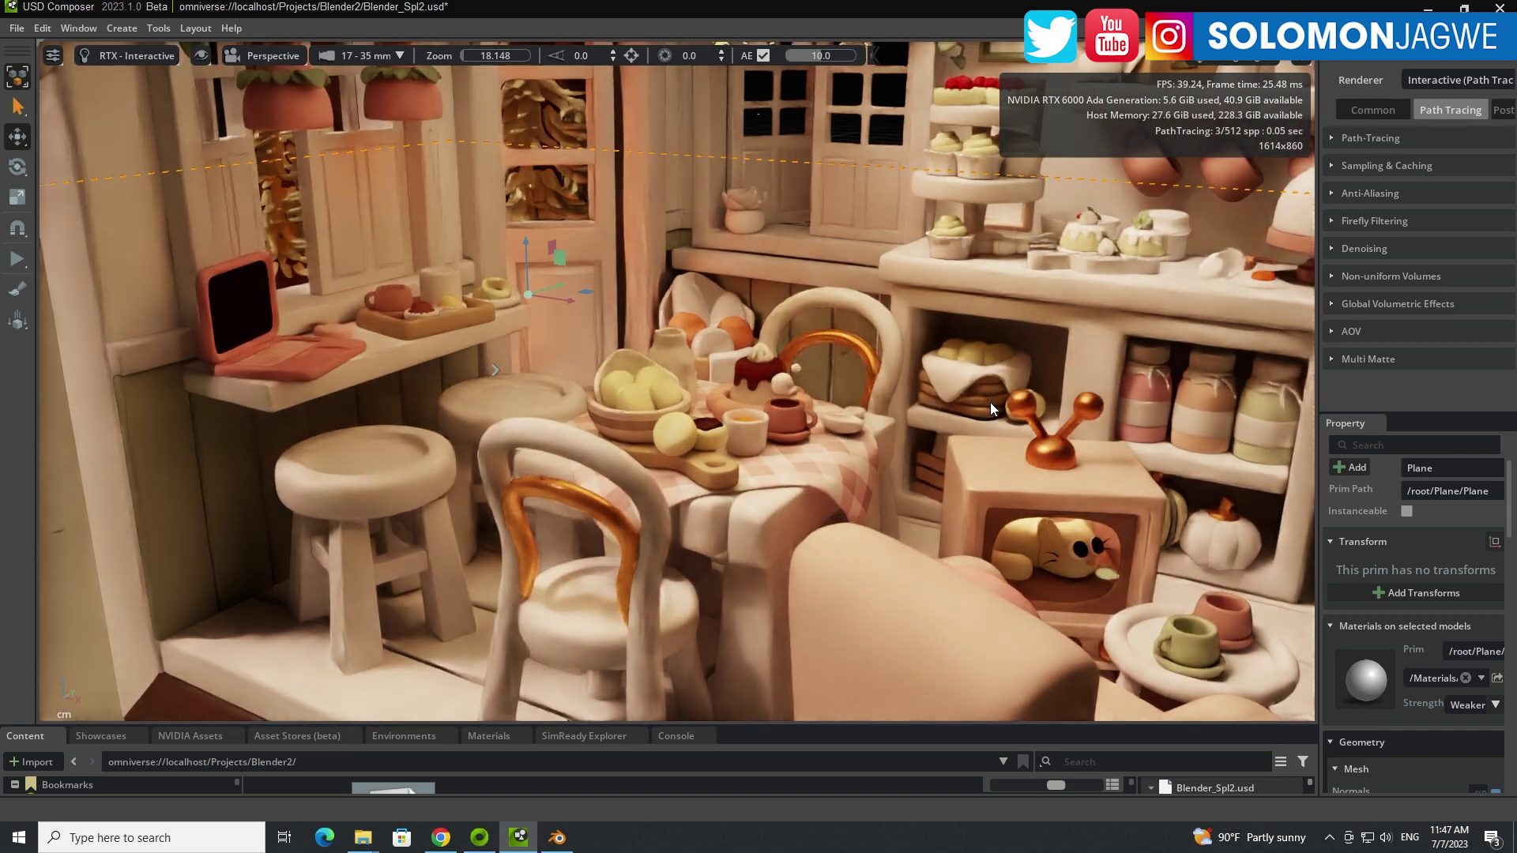
scroll(992, 404, "down", 4)
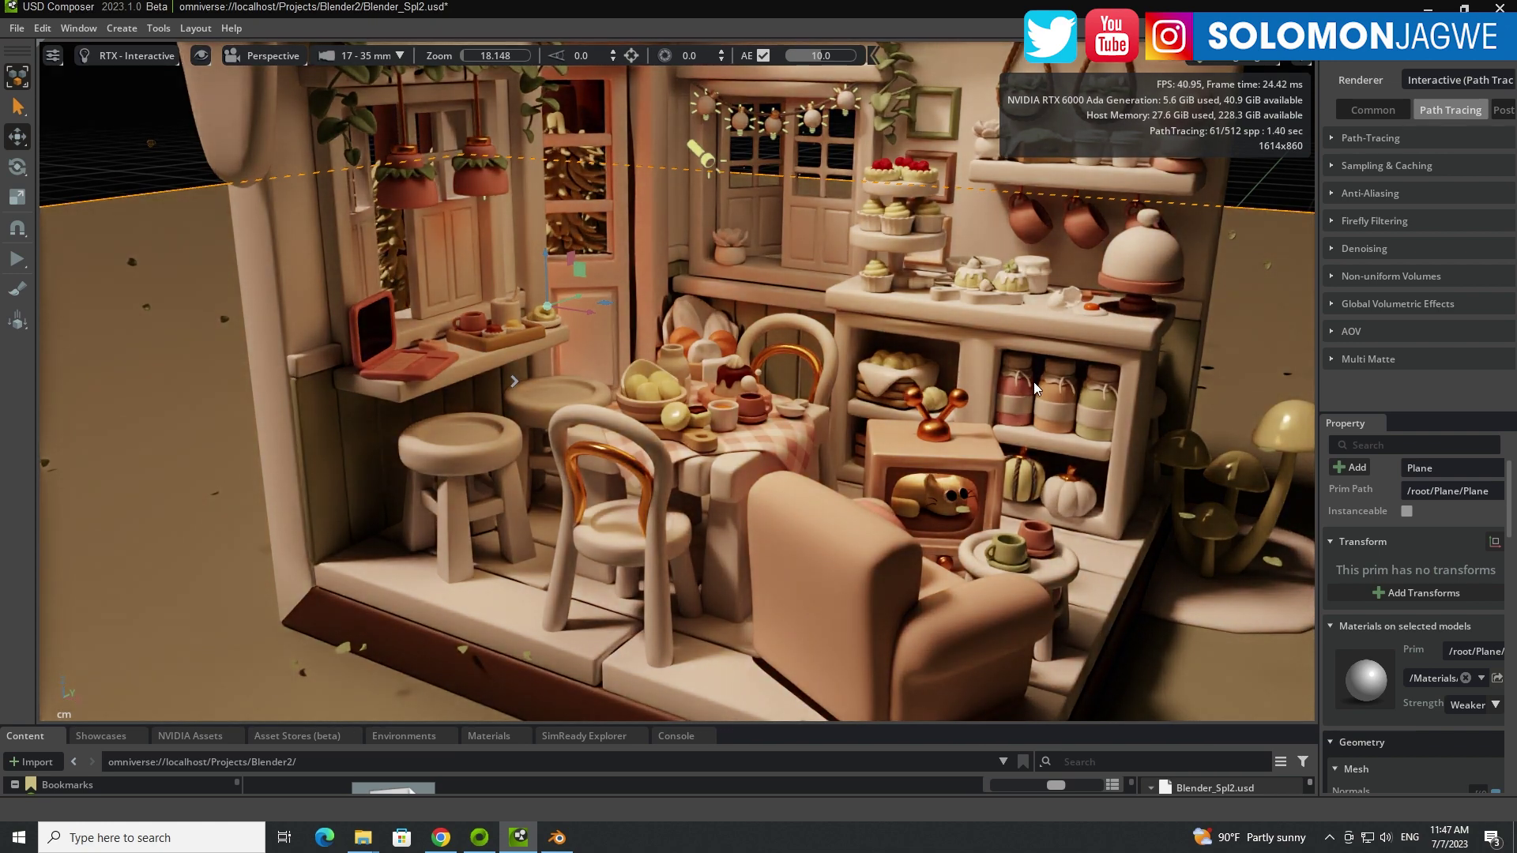
Orbit to show the room's right side and mushrooms, then zoom in closer.
mouse_move(1034, 382)
left_mouse_down("alt")
mouse_move(1064, 377)
mouse_move(866, 372)
mouse_move(795, 341)
mouse_move(709, 358)
mouse_move(884, 396)
mouse_move(782, 381)
mouse_move(752, 452)
mouse_move(1003, 474)
mouse_move(776, 450)
mouse_move(823, 468)
mouse_move(956, 452)
mouse_move(622, 414)
left_mouse_up("alt")
scroll(844, 392, "up", 5)
scroll(771, 378, "up", 4)
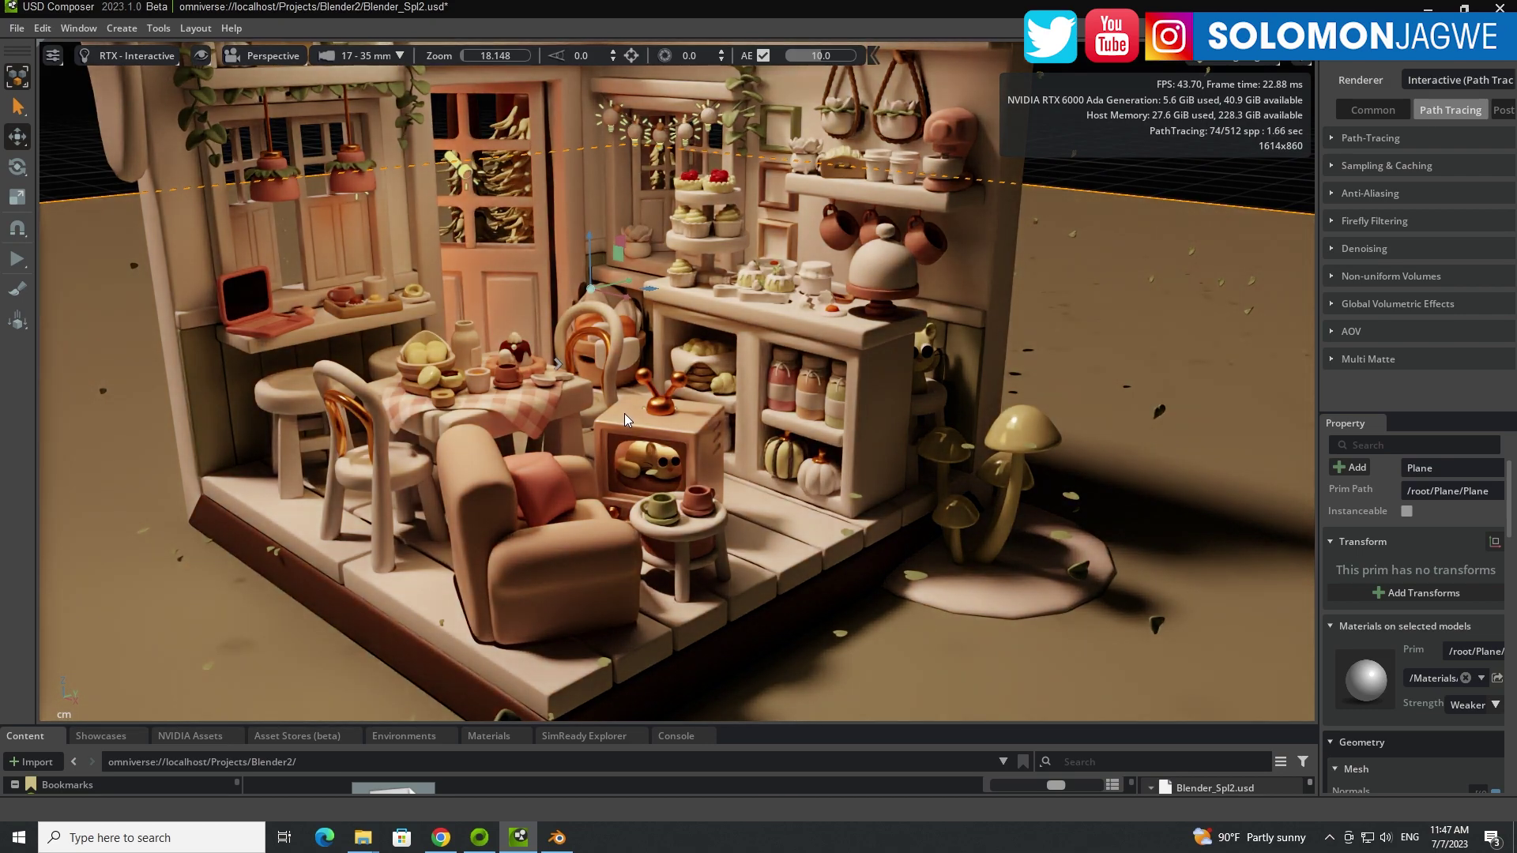
scroll(625, 414, "up", 3)
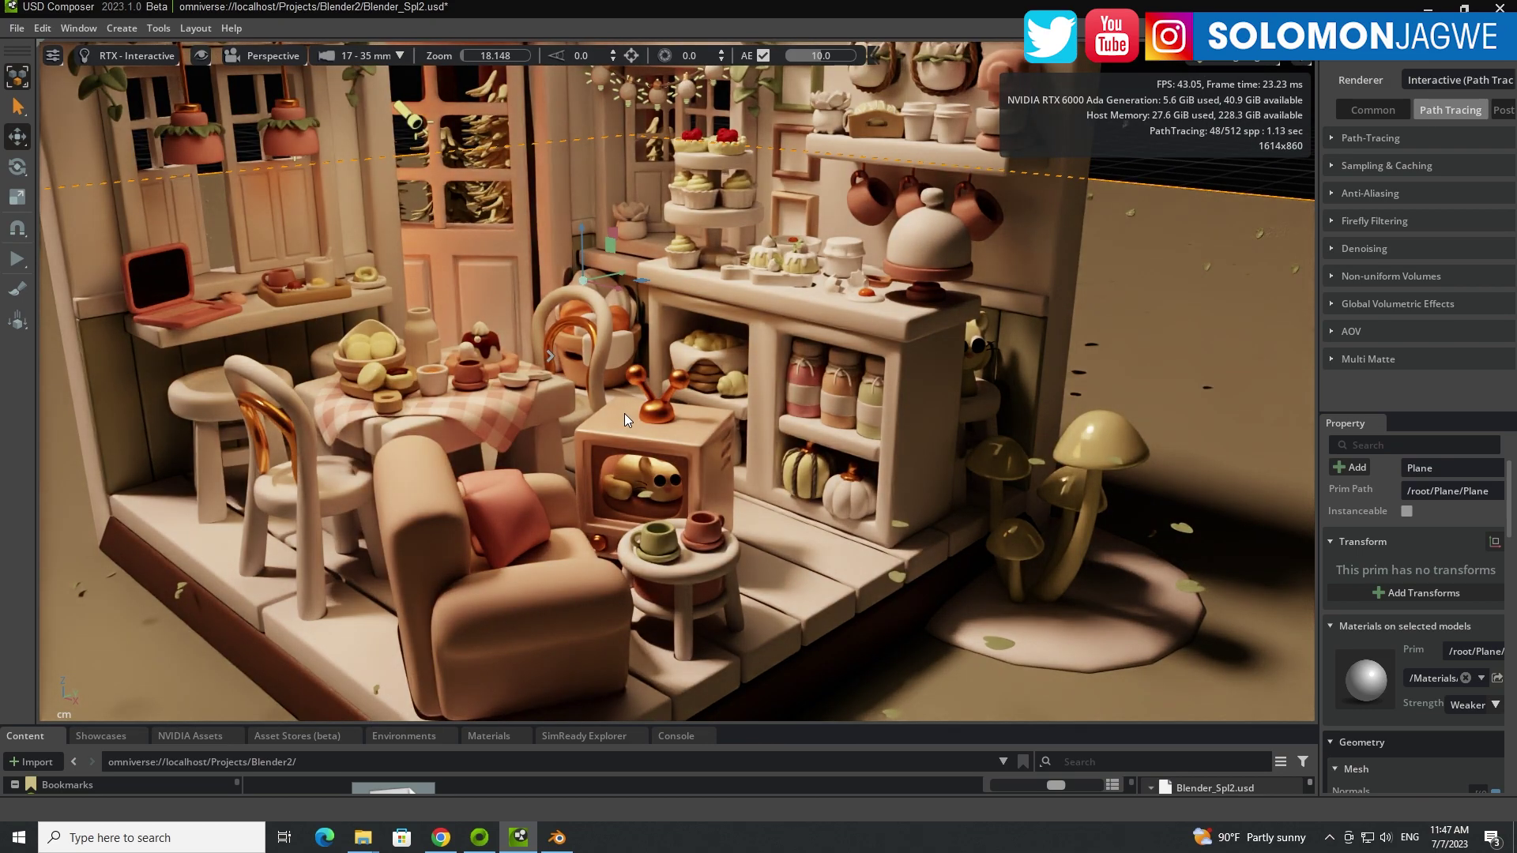
scroll(624, 421, "up", 5)
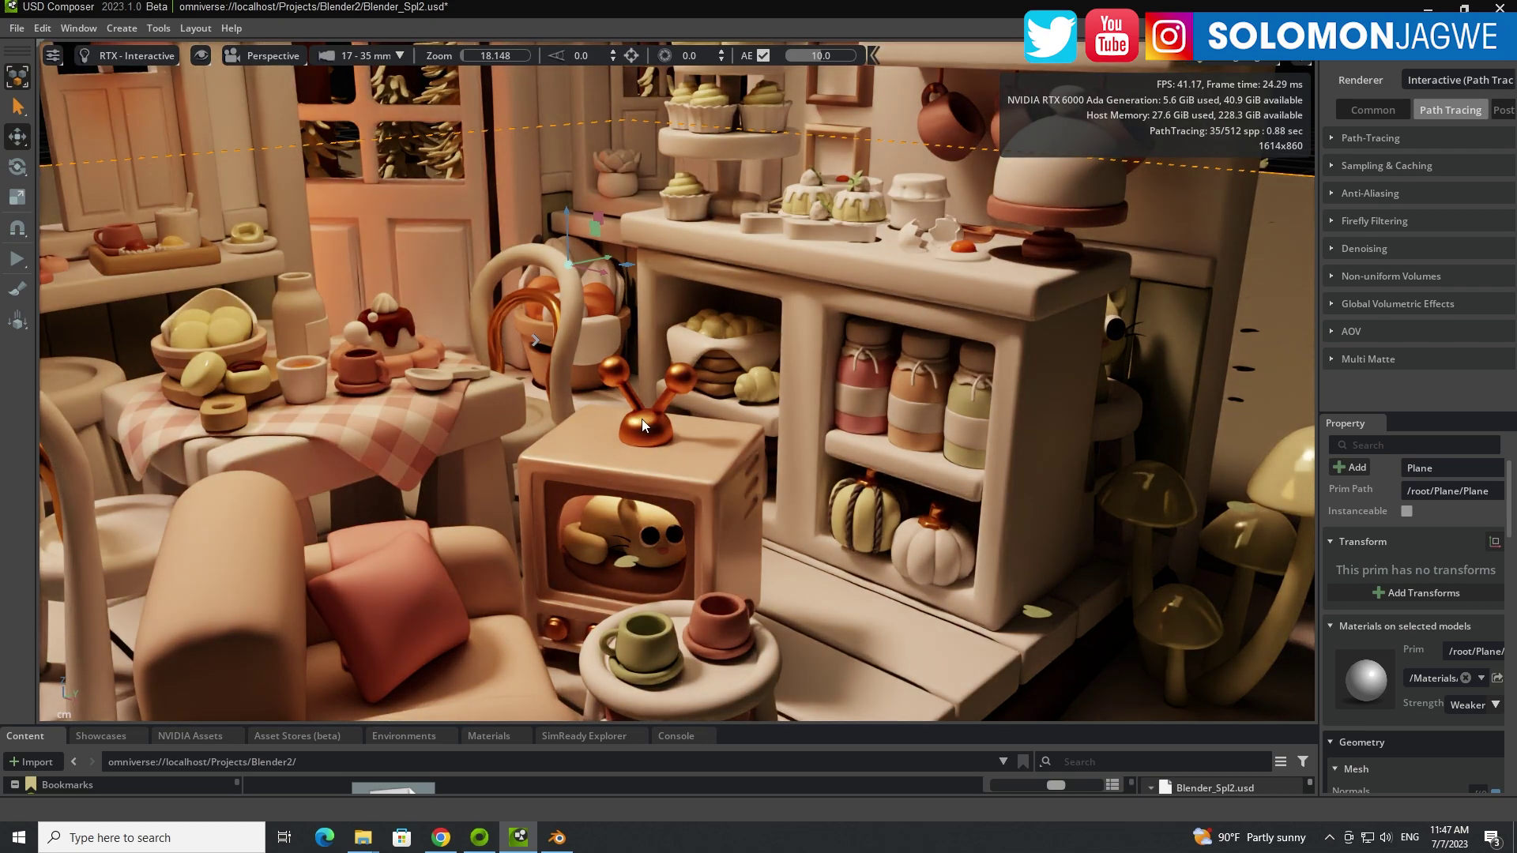
scroll(669, 474, "up", 5)
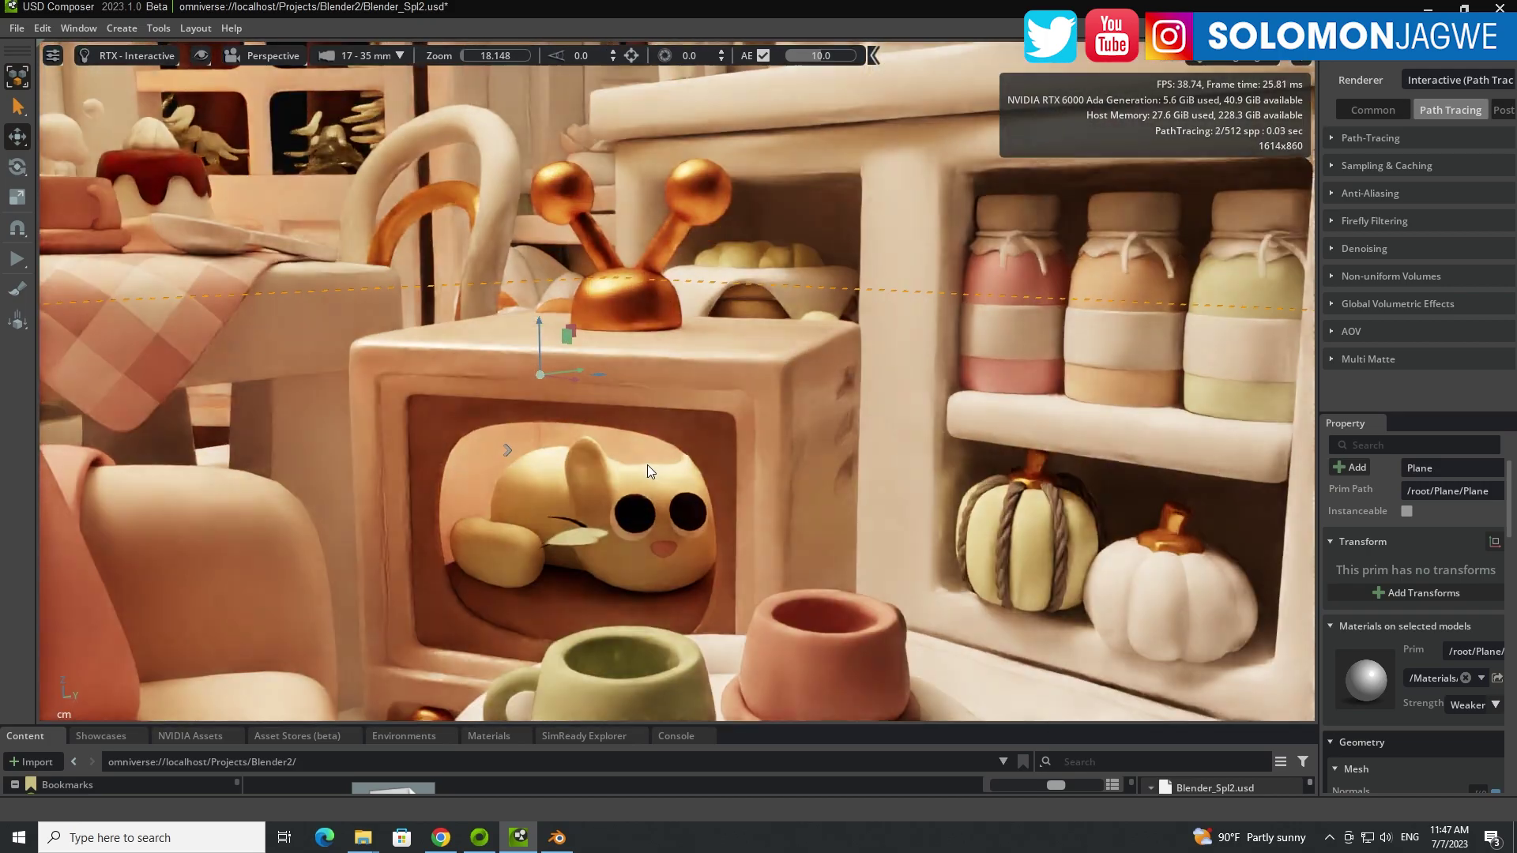